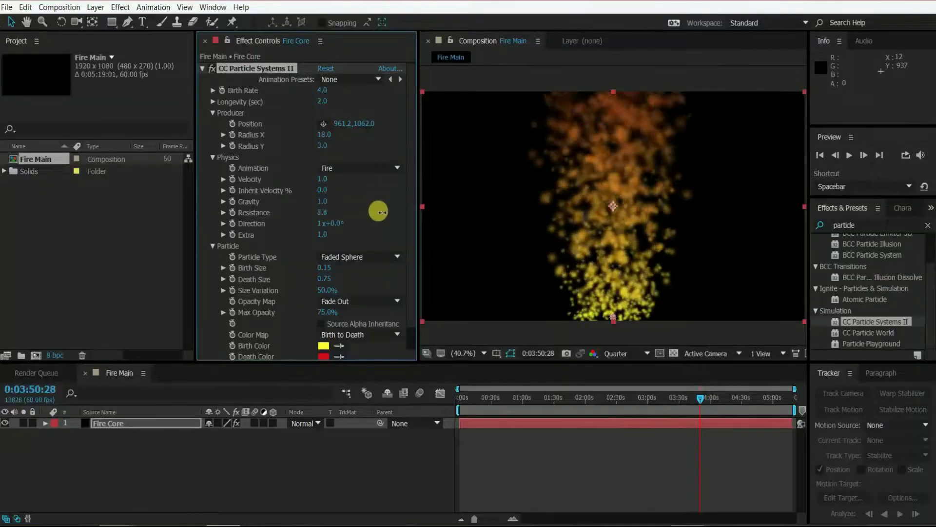
Step: Preview the Fire Core particle animation from the start of the timeline
left_click(847, 156)
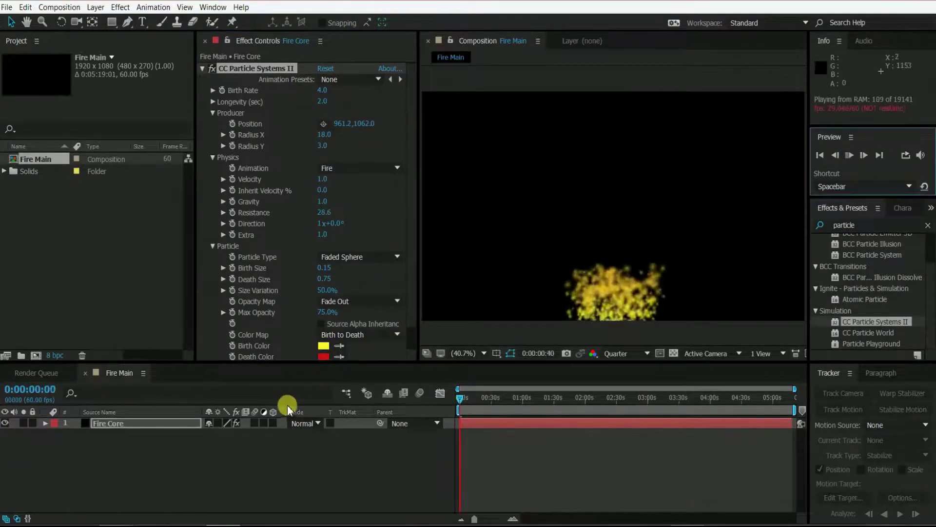
left_click(846, 154)
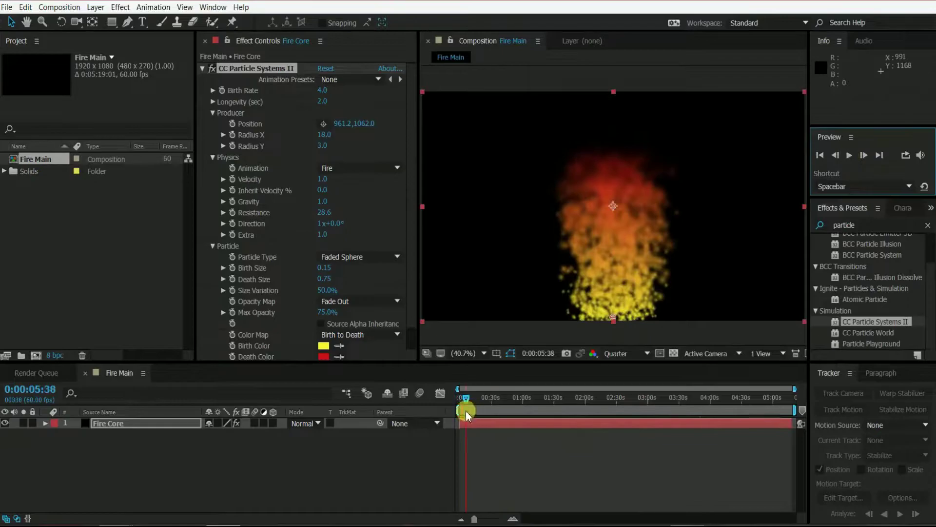
left_click_drag(465, 400, 456, 400)
left_click(848, 157)
left_click(849, 156)
Step: Set Fire Core's particle Longevity to 2.3, Birth Size to 0.08, Death Size to 1.32 and Birth Rate to 3.1
left_click_drag(322, 101, 338, 104)
left_click_drag(322, 267, 359, 279)
left_click_drag(463, 399, 710, 399)
scroll(333, 287, "down", 1)
scroll(333, 287, "up", 1)
left_click_drag(322, 90, 310, 84)
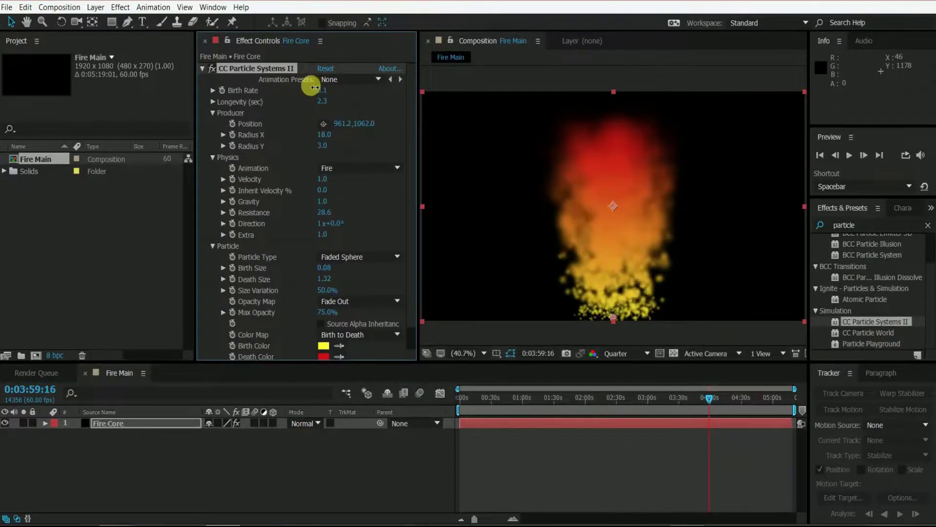
Step: Duplicate the Fire Core layer and shift the copy's Producer Position to 511.2, 1062.0
left_click(236, 416)
left_click(125, 424)
key("ctrl+d")
left_click(213, 112)
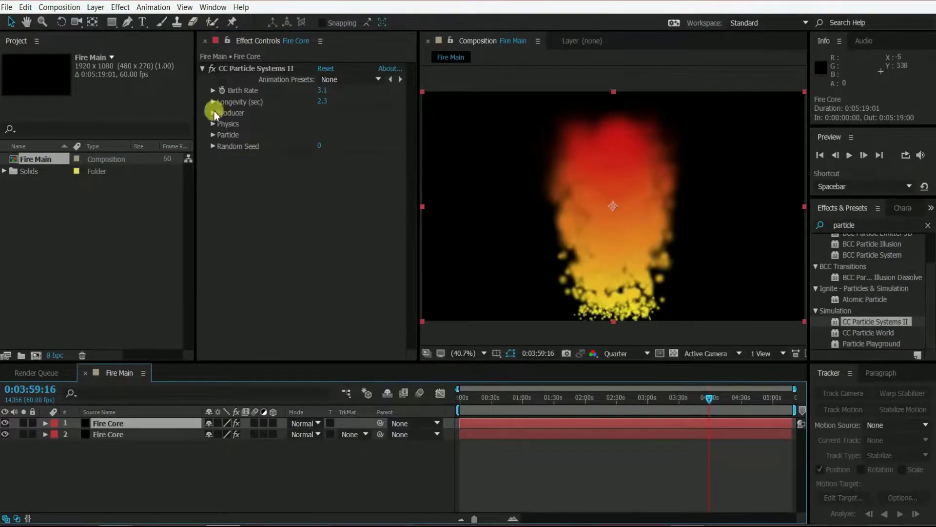
left_click_drag(340, 123, 68, 125)
Step: Set the duplicate's particle Transfer Mode to Black Matte and Particle Type to Shaded Sphere
left_click(244, 134)
left_click(213, 169)
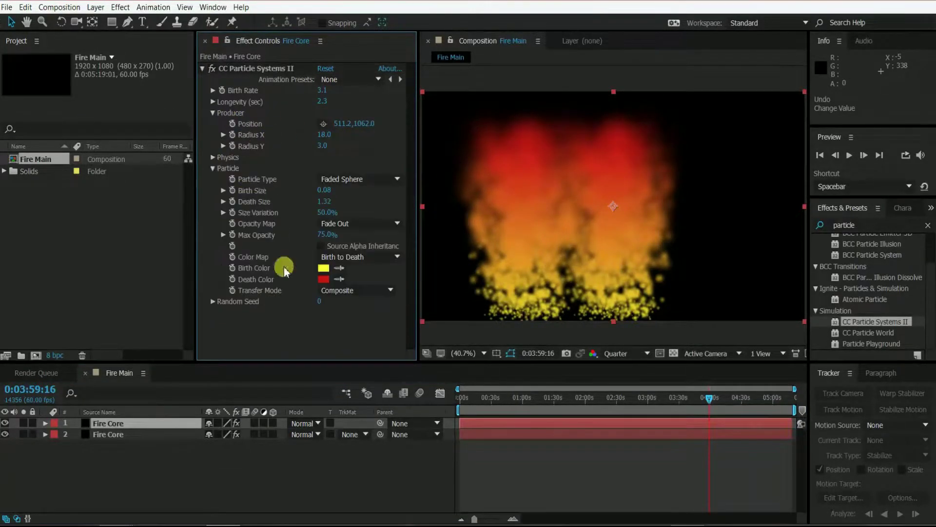
left_click(358, 290)
left_click(354, 345)
left_click(358, 179)
left_click(365, 221)
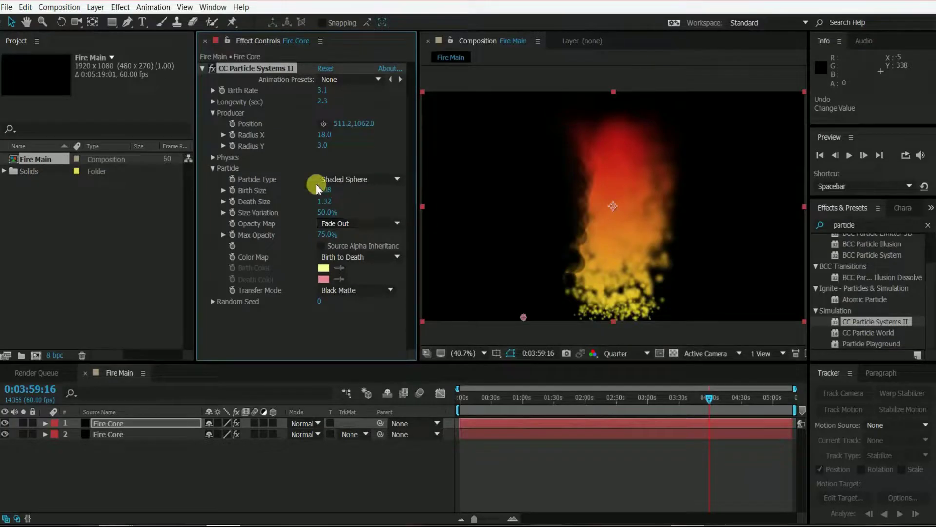
Step: Set the duplicate's Velocity to 3.5, Resistance to 20.5, Death Size to 1.17 and Size Variation to 69%, and lower its Birth Rate
left_click(217, 157)
left_click_drag(319, 212, 273, 211)
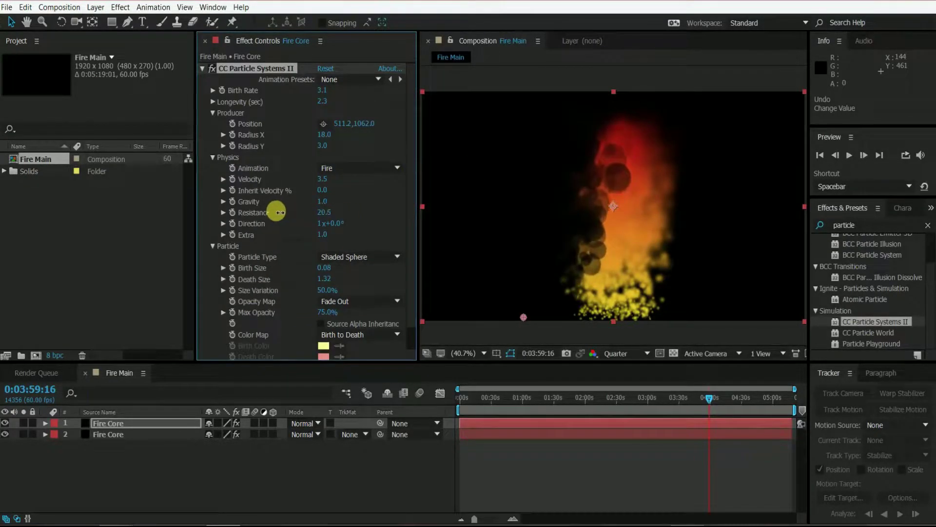
scroll(324, 265, "down", 1)
left_click_drag(324, 256, 315, 256)
scroll(314, 186, "up", 1)
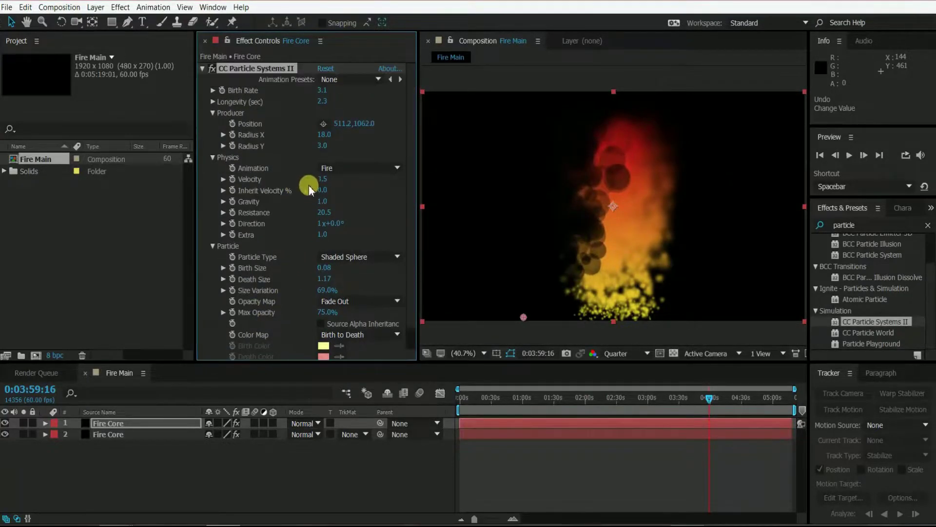
left_click_drag(320, 90, 313, 103)
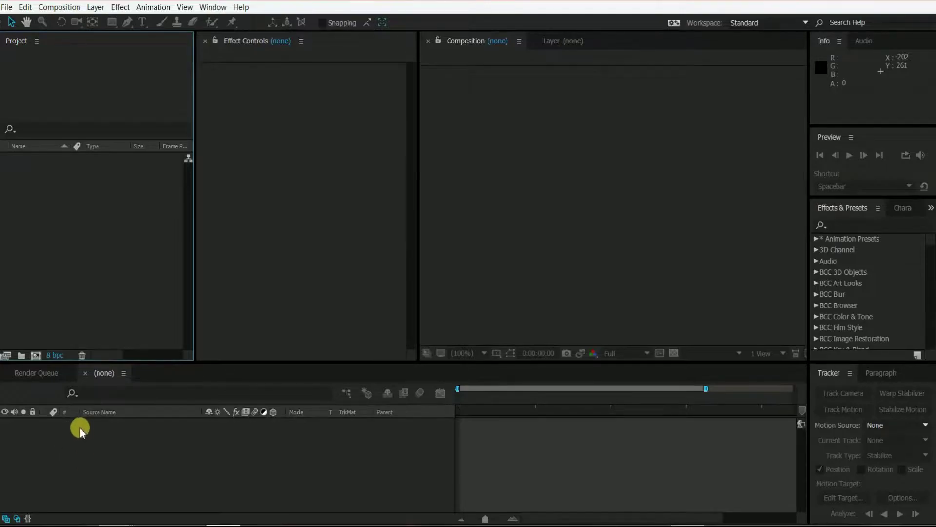
left_click(40, 432)
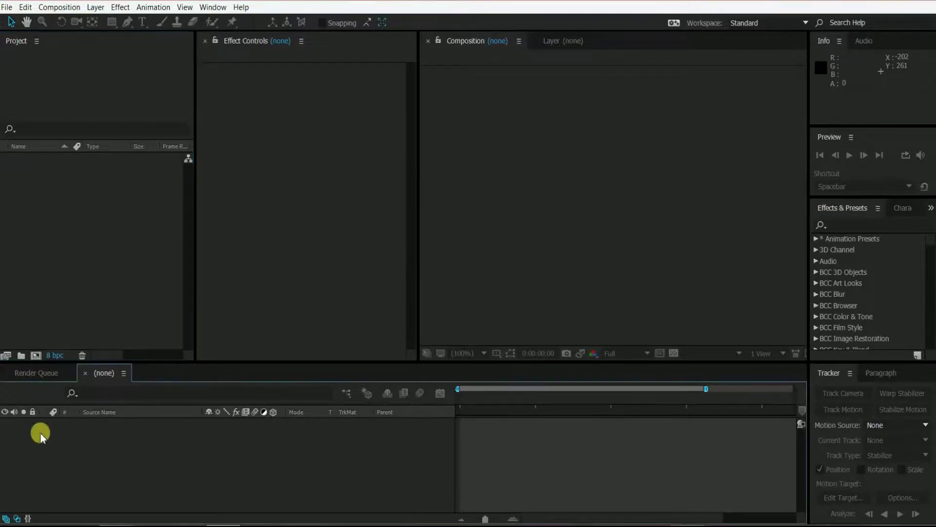
left_click(57, 189)
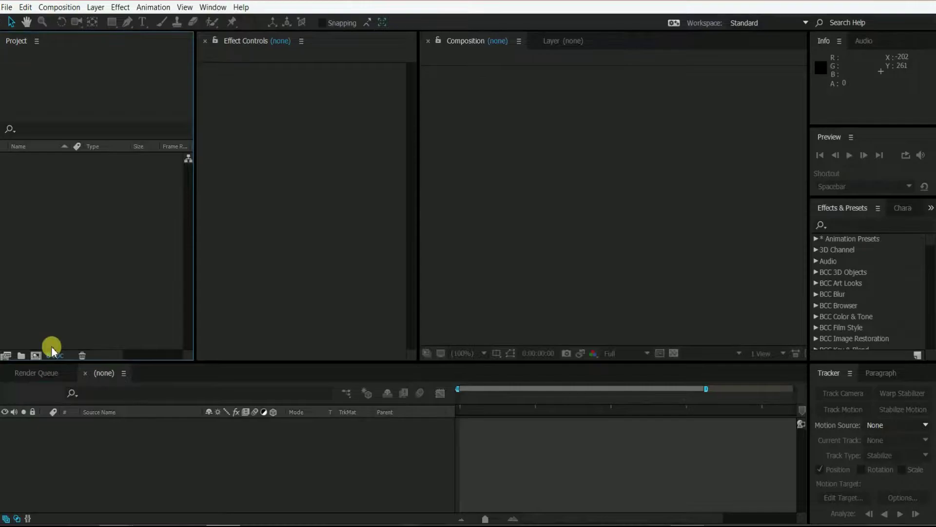
left_click(49, 7)
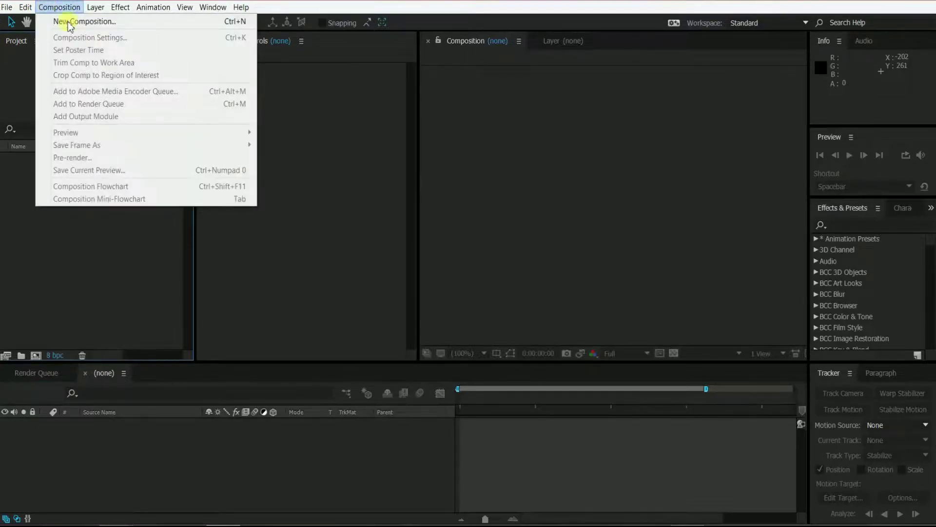
left_click(44, 356)
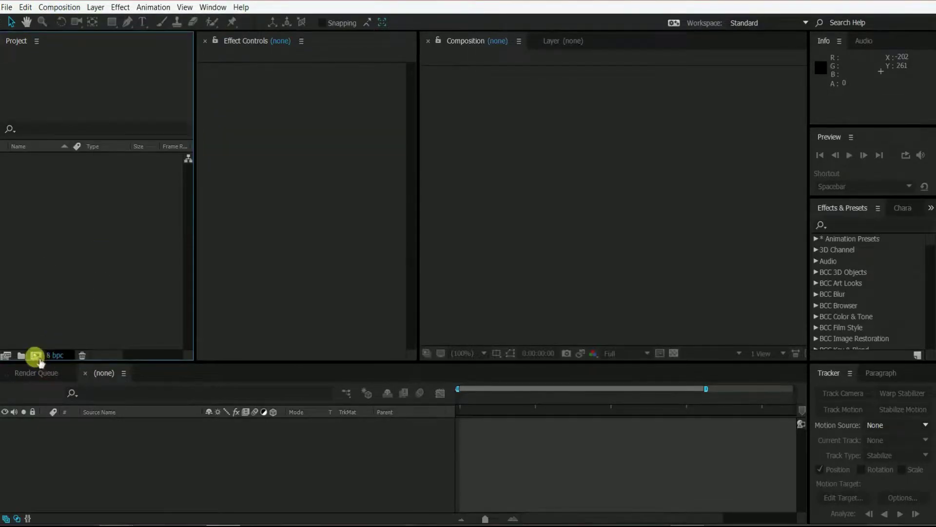
right_click(43, 262)
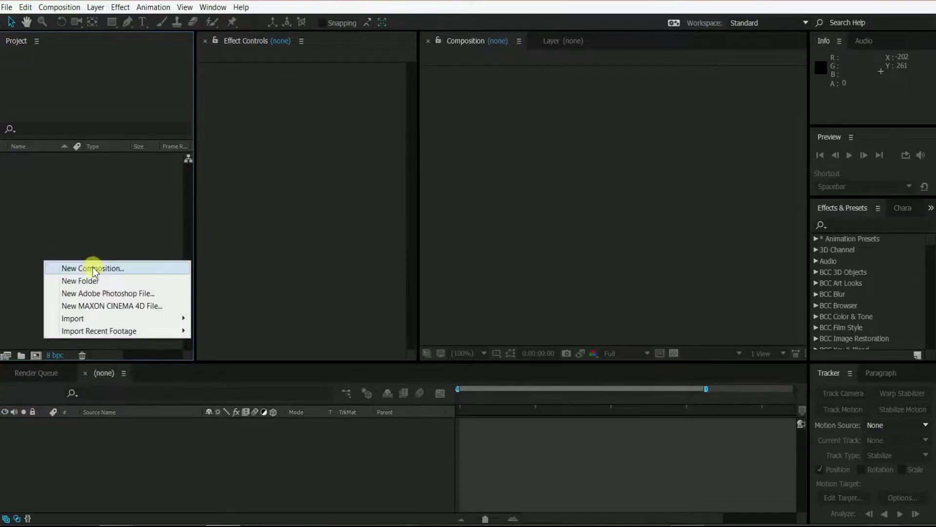
left_click(63, 209)
Step: Create a new 1920 x 1080 px, 60 fps composition named Fire Main
left_click(32, 356)
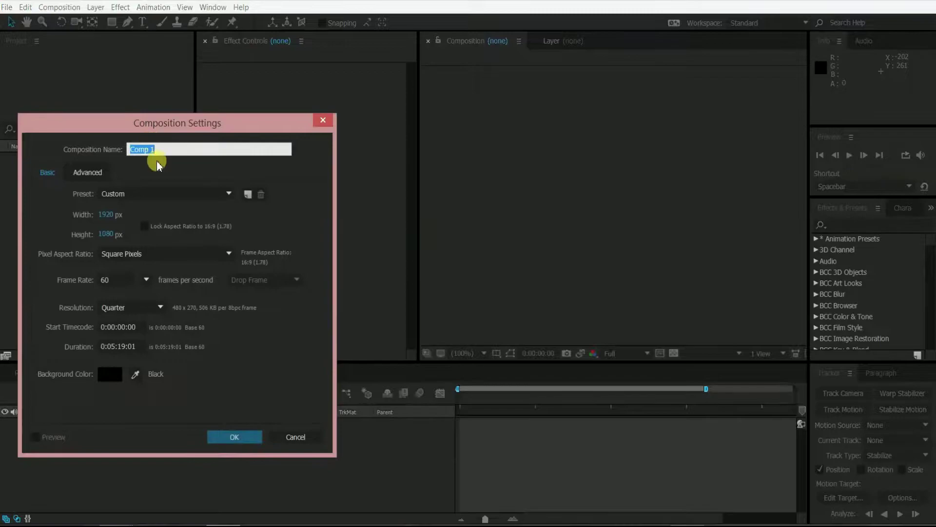
type("F")
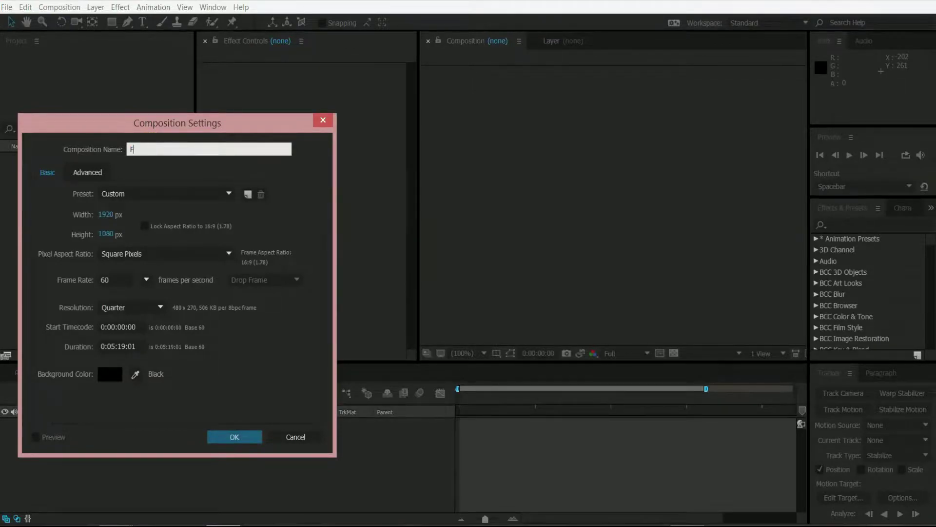
type("ire Main")
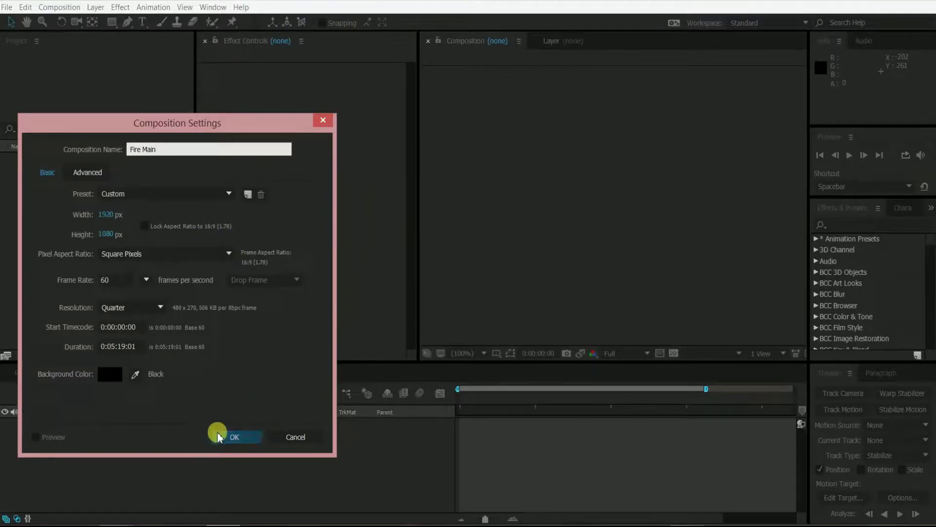
left_click(233, 438)
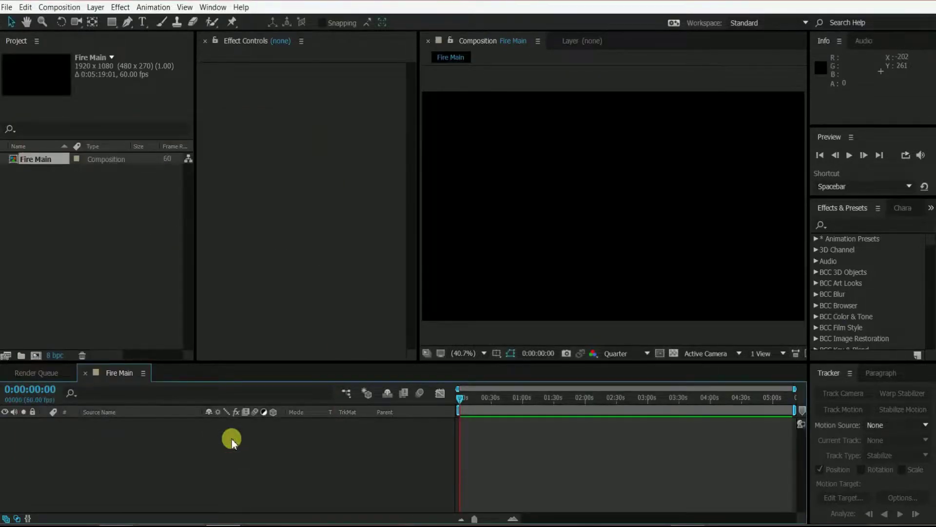
Step: Add a black solid layer named Fire Core, sized to match the composition
right_click(82, 435)
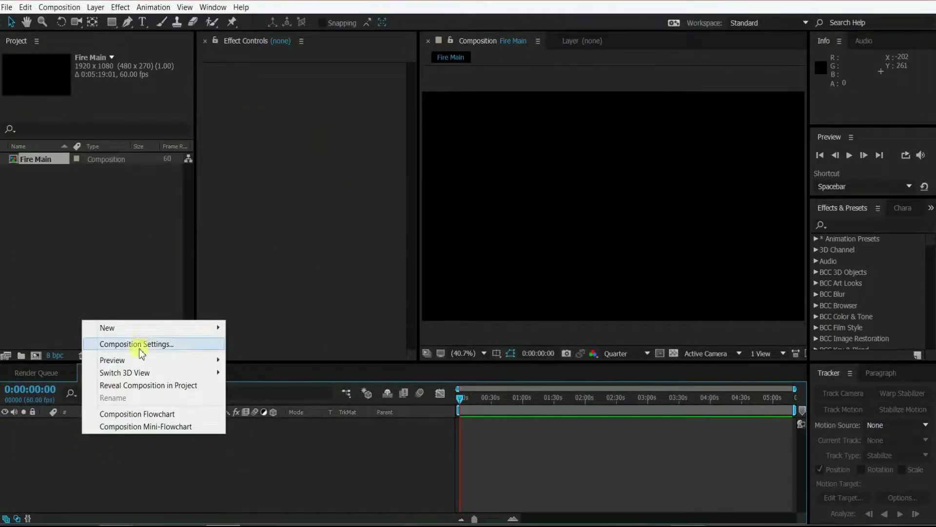
mouse_move(151, 331)
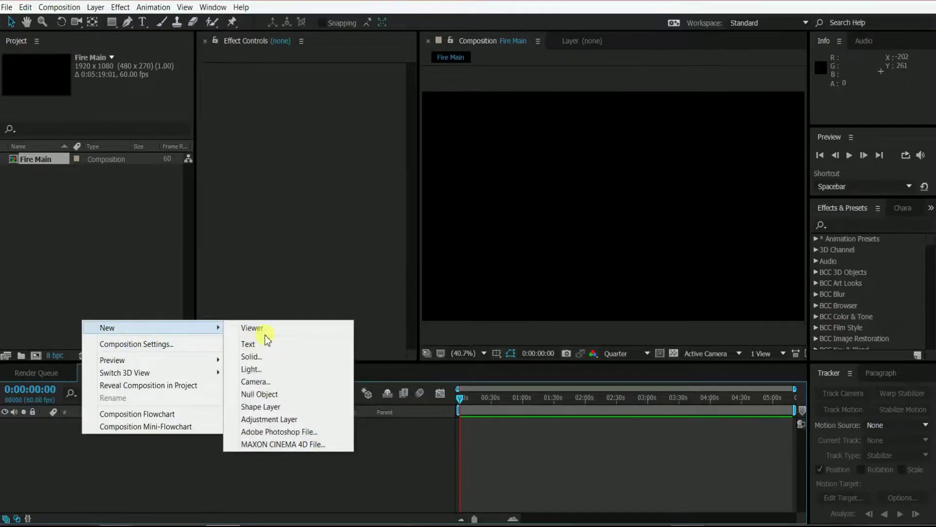
left_click(261, 358)
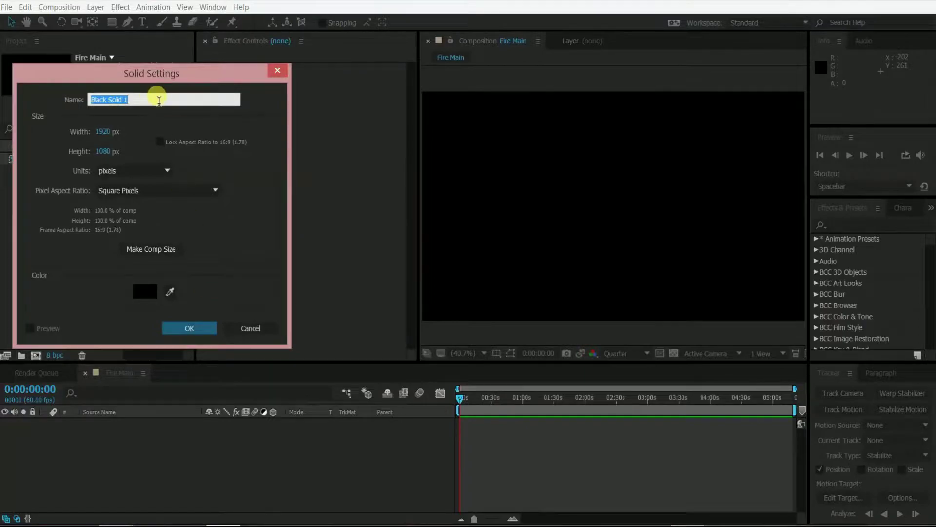
type("Fire Core")
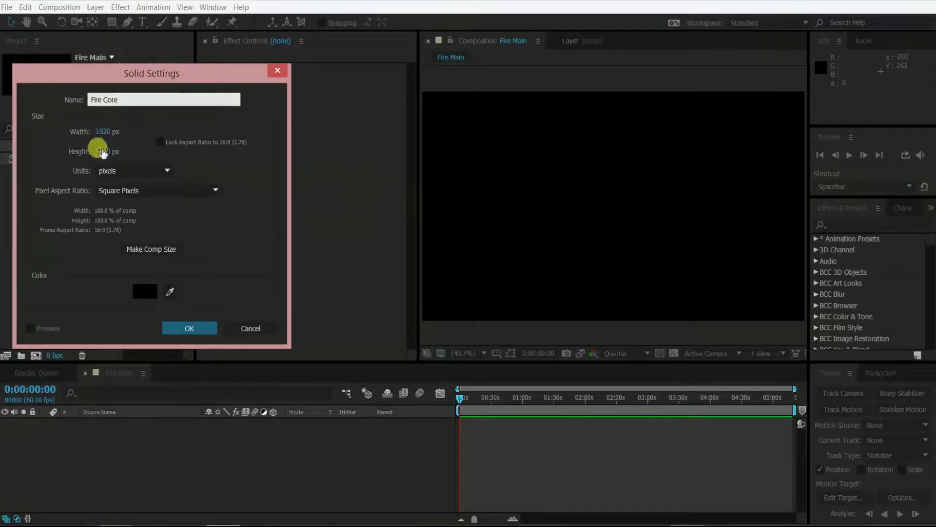
left_click(144, 250)
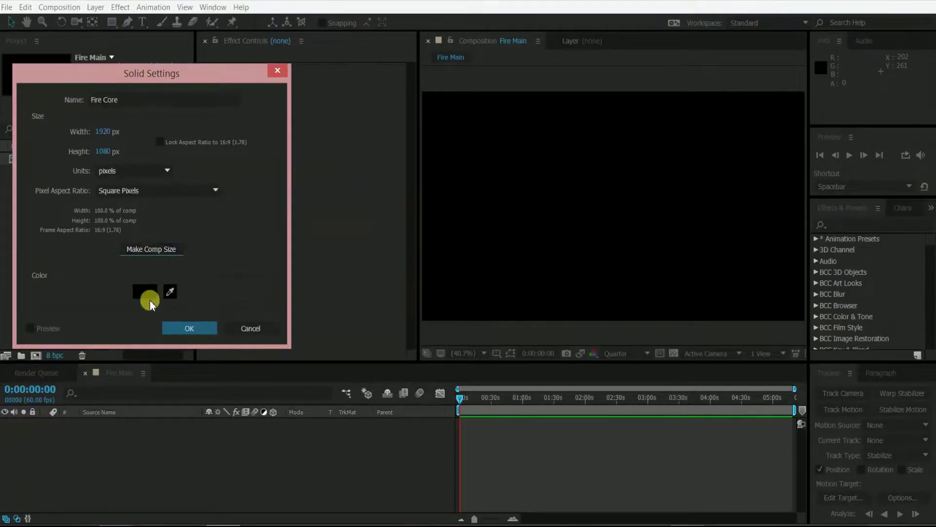
left_click(189, 330)
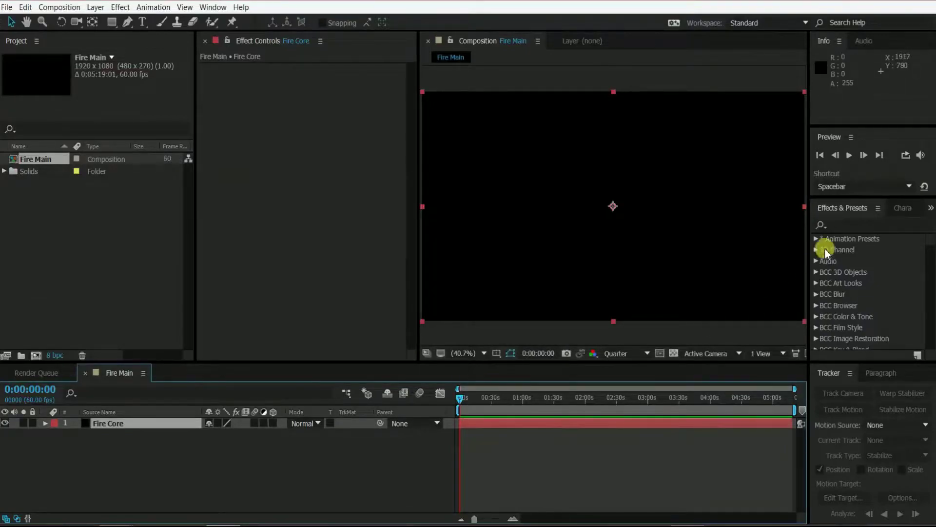
Step: Search the effects for "particle" and apply CC Particle Systems II to the Fire Core layer
left_click(835, 225)
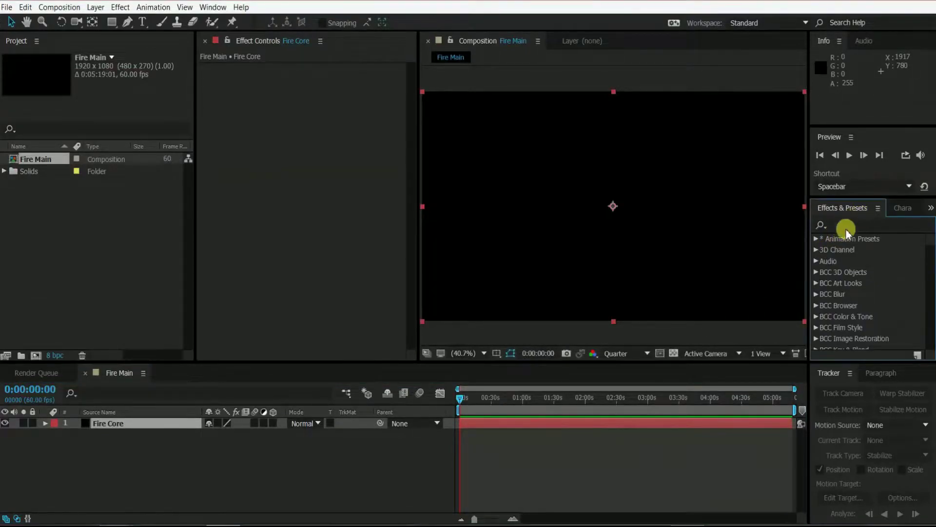
left_click(848, 225)
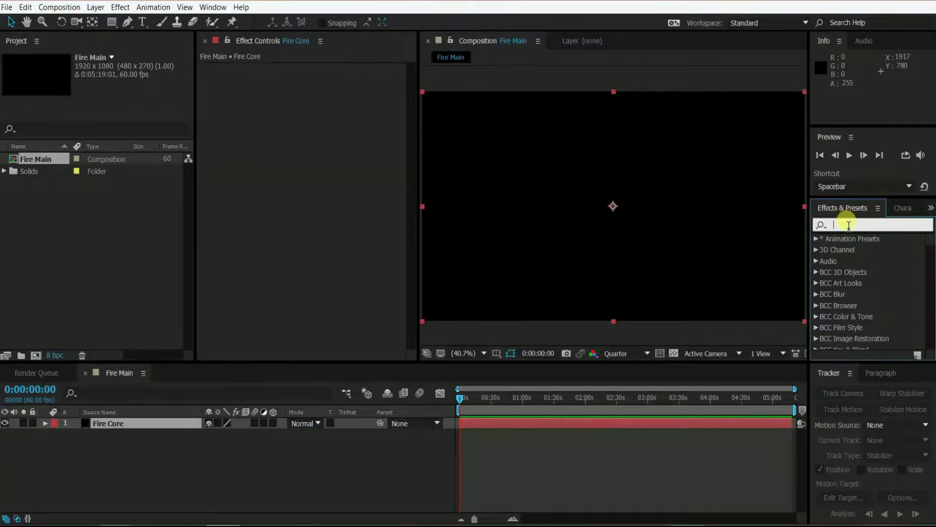
type("particle")
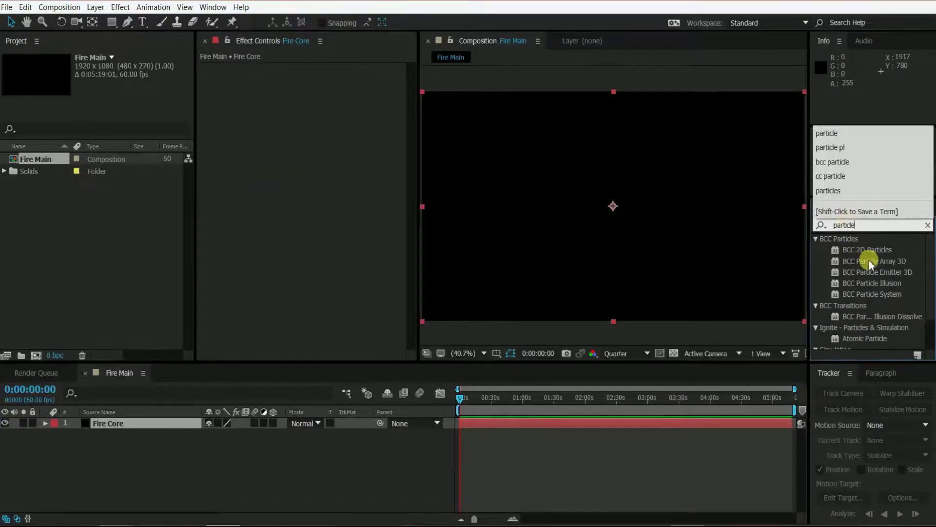
scroll(859, 283, "down", 2)
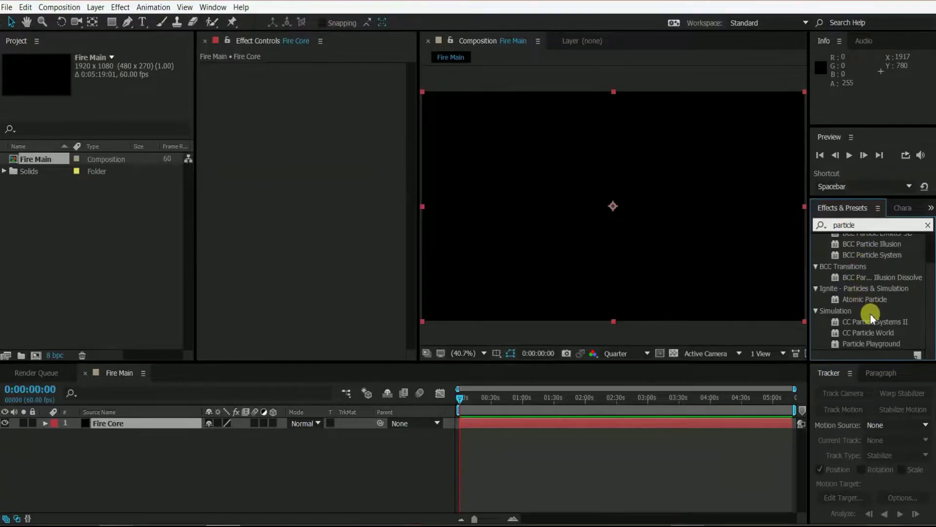
left_click_drag(870, 320, 291, 189)
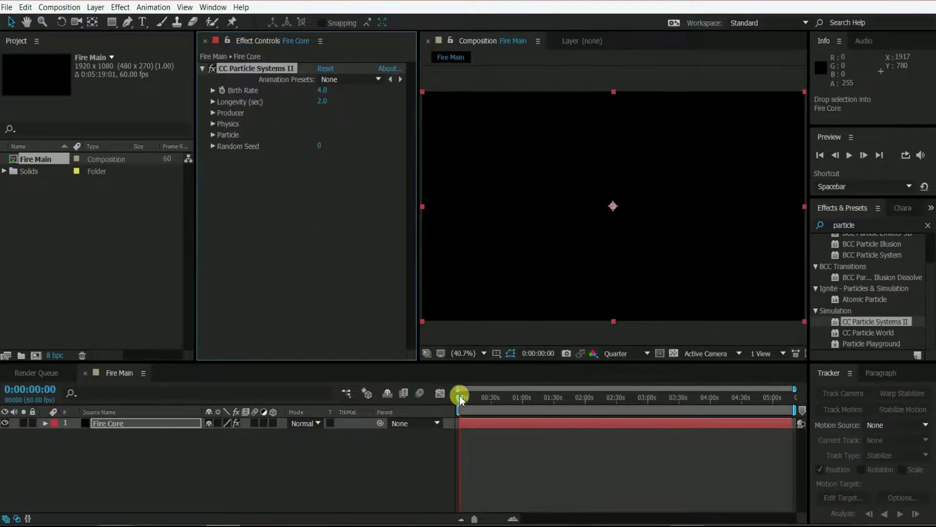
Step: At 0:02:14:18, move the particle producer to the bottom centre of the frame, with its Position at 961.2, 1062.0
left_click_drag(461, 397, 600, 399)
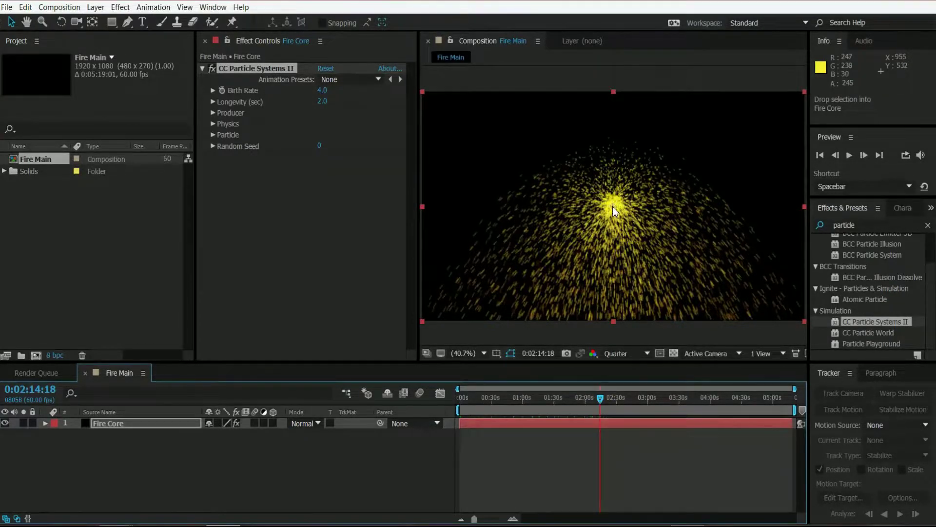
left_click_drag(613, 206, 612, 293)
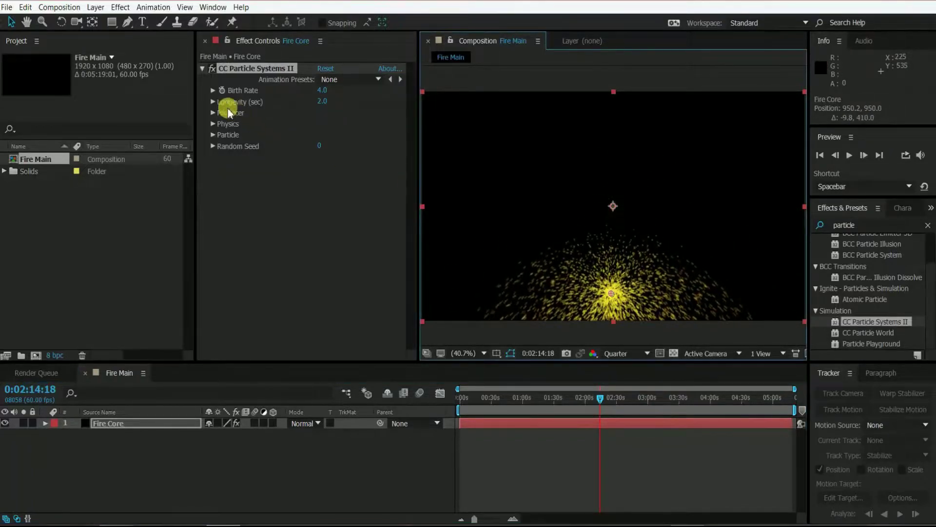
left_click(213, 112)
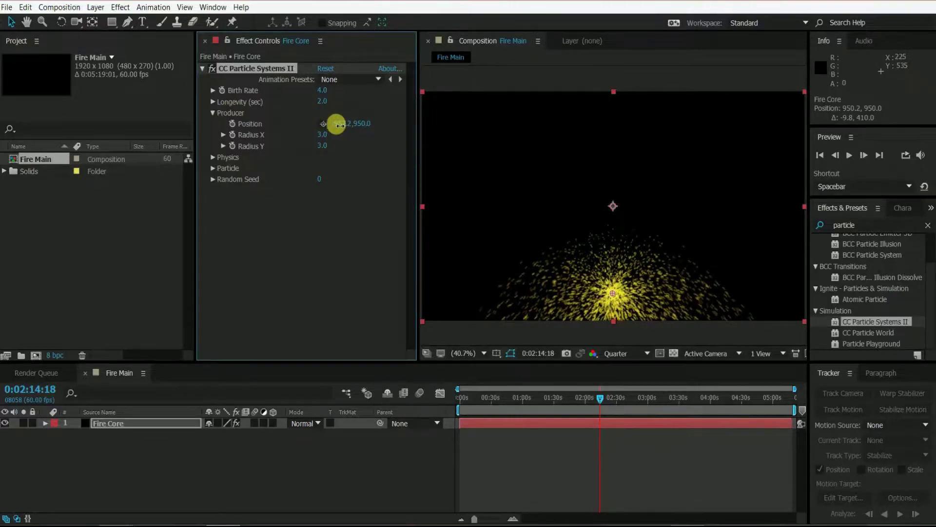
left_click_drag(359, 125, 429, 125)
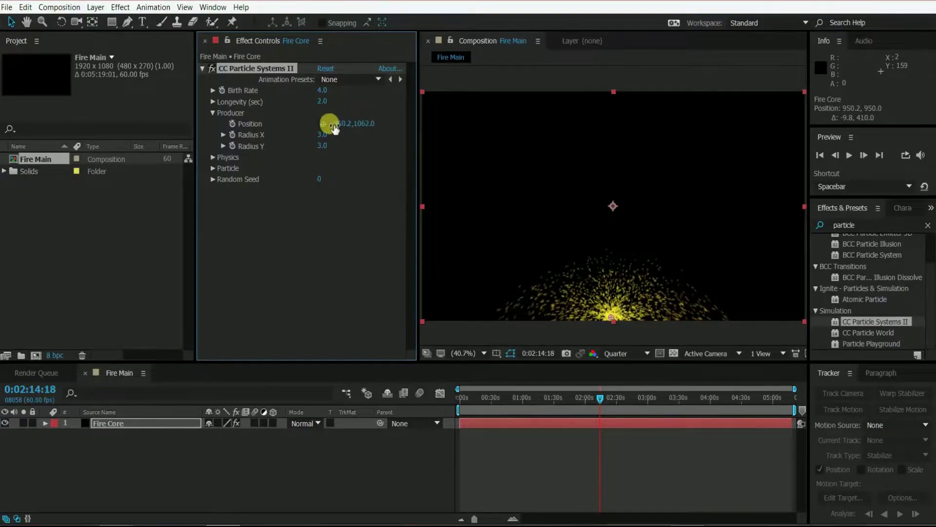
left_click_drag(336, 125, 341, 126)
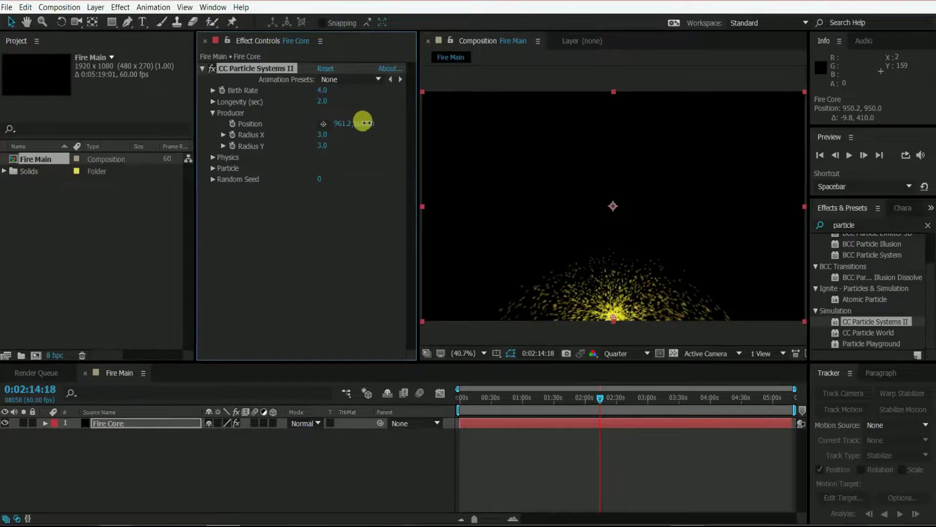
left_click(364, 123)
left_click(337, 206)
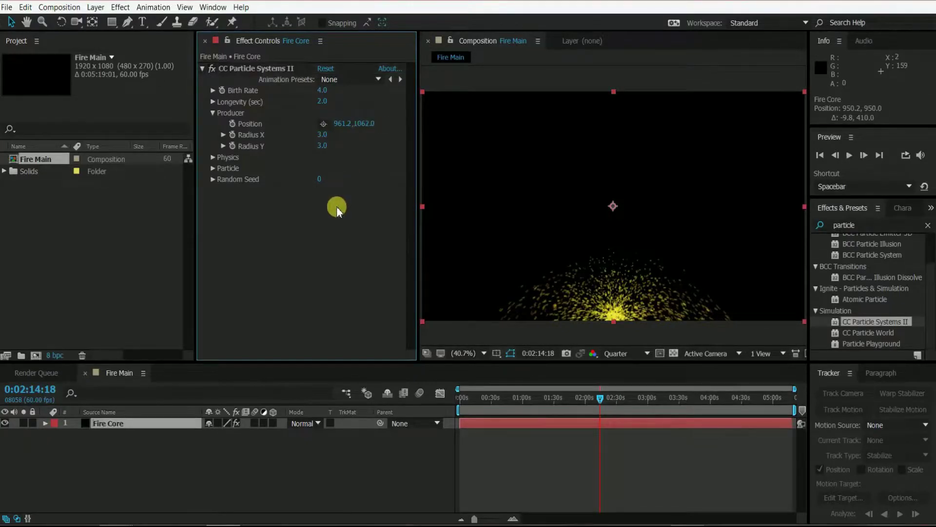
Step: Set the Physics Animation of CC Particle Systems II to Fire on the Fire Core layer
left_click(212, 158)
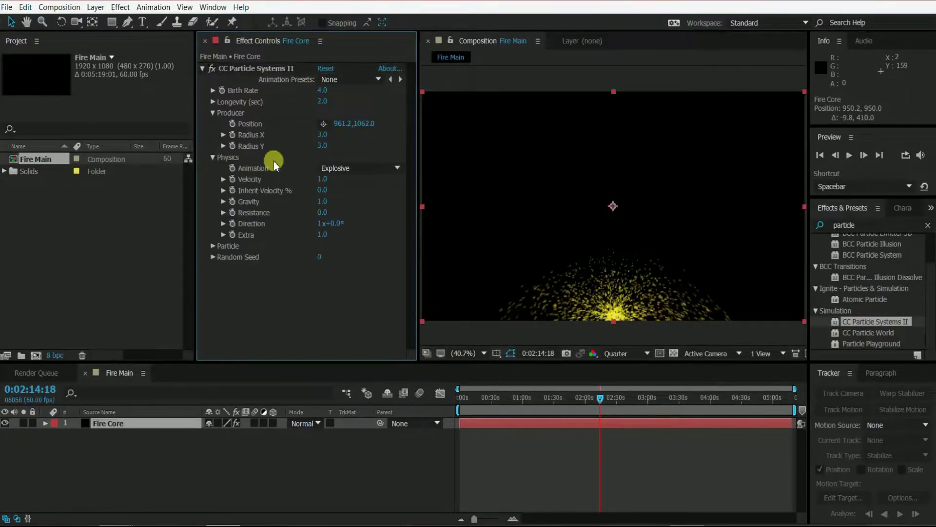
left_click(395, 168)
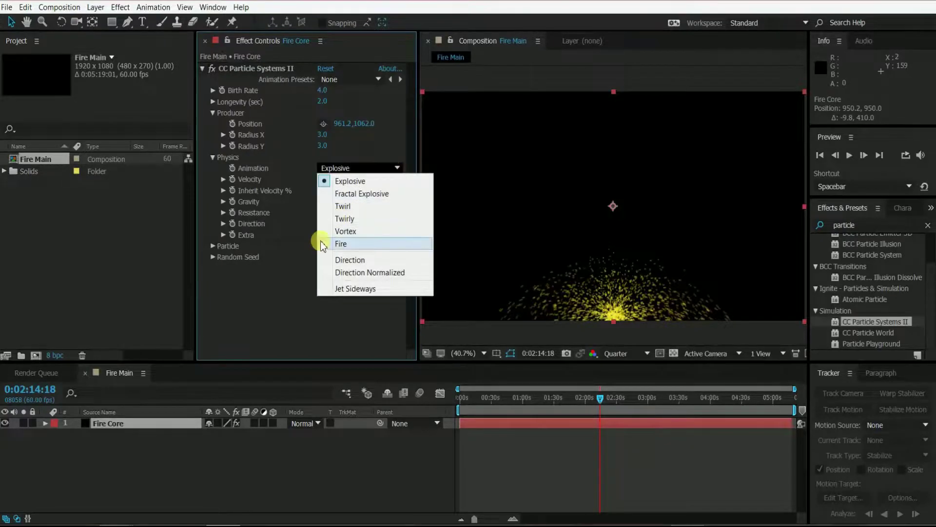
left_click(335, 243)
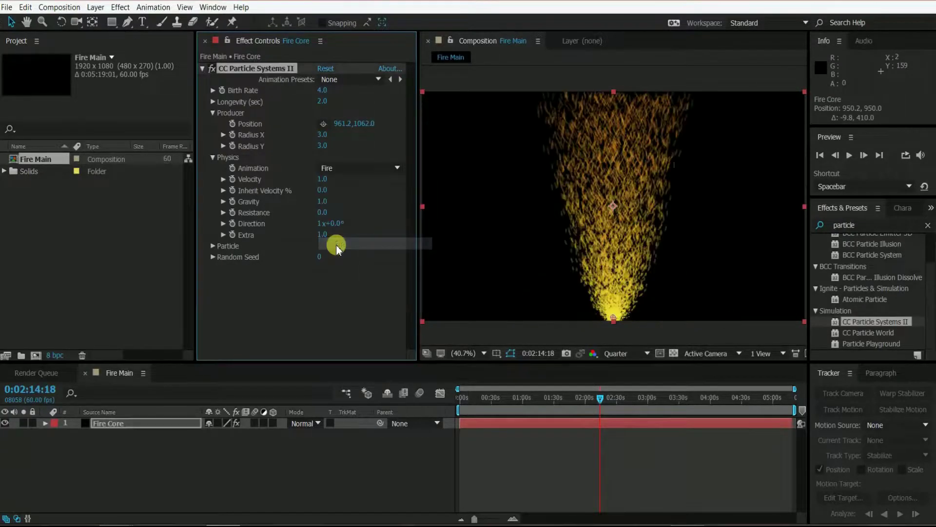
Step: Play back the particle animation from the start of the composition, then scrub the timeline to 0:03:50:28
left_click(463, 397)
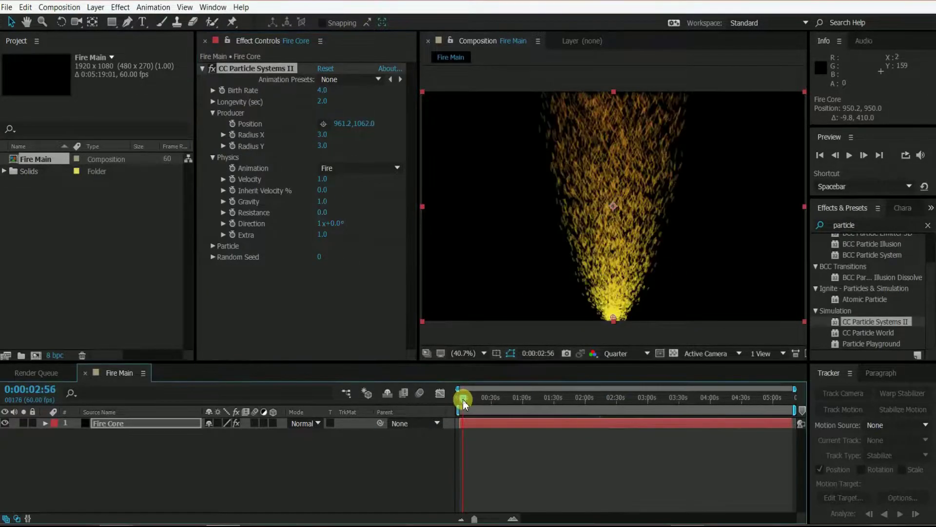
left_click(842, 165)
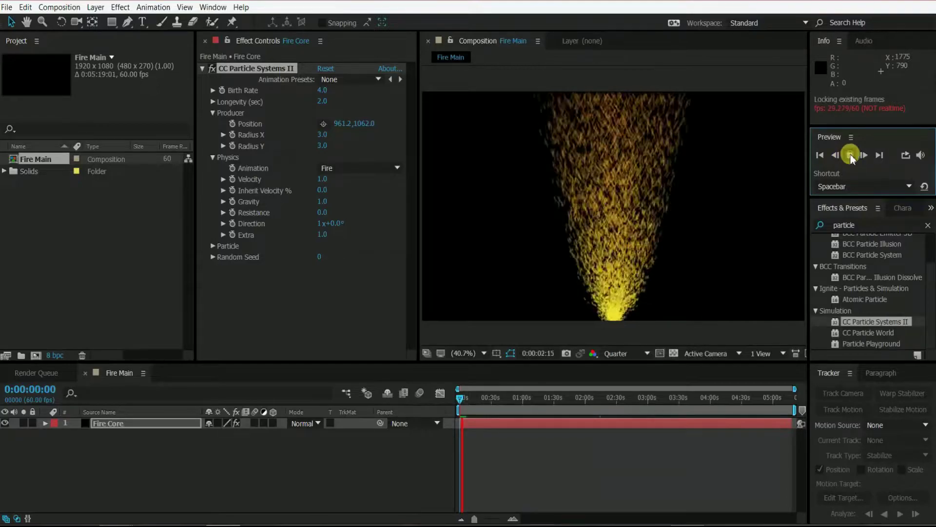
left_click(850, 155)
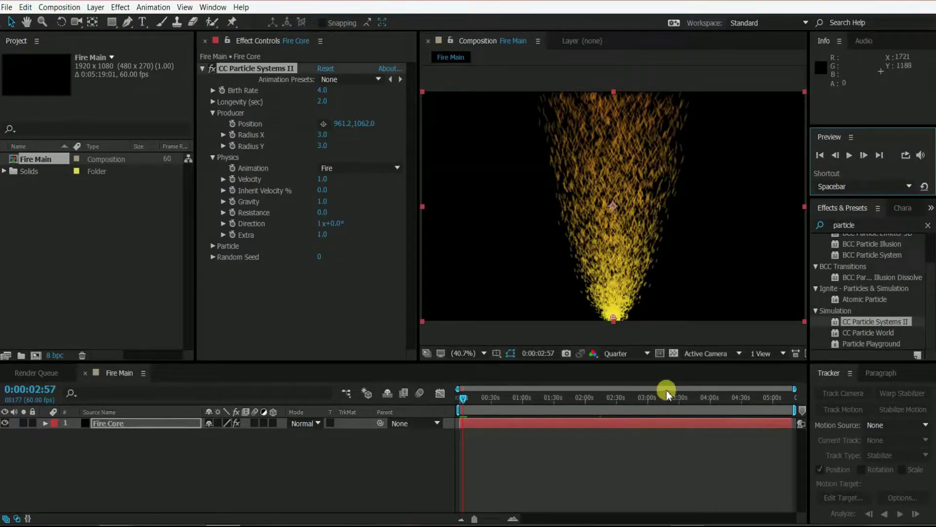
left_click(681, 396)
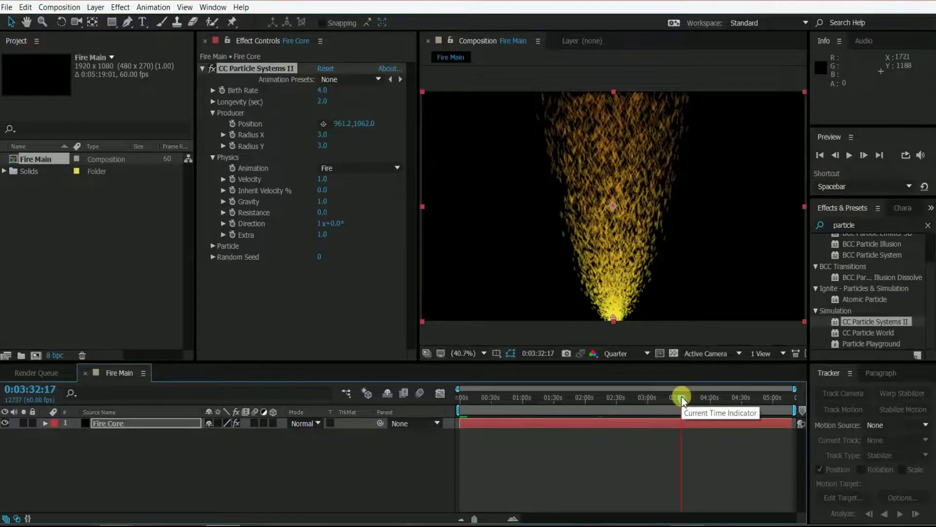
left_click_drag(683, 398, 700, 399)
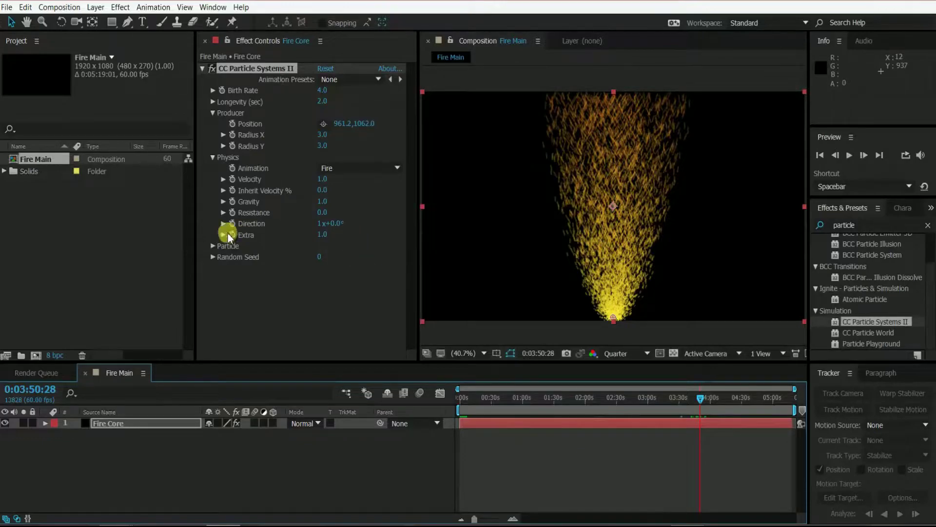
Step: Change the Particle Type of the Fire Core particles to Faded Sphere
left_click(211, 246)
scroll(268, 251, "down", 1)
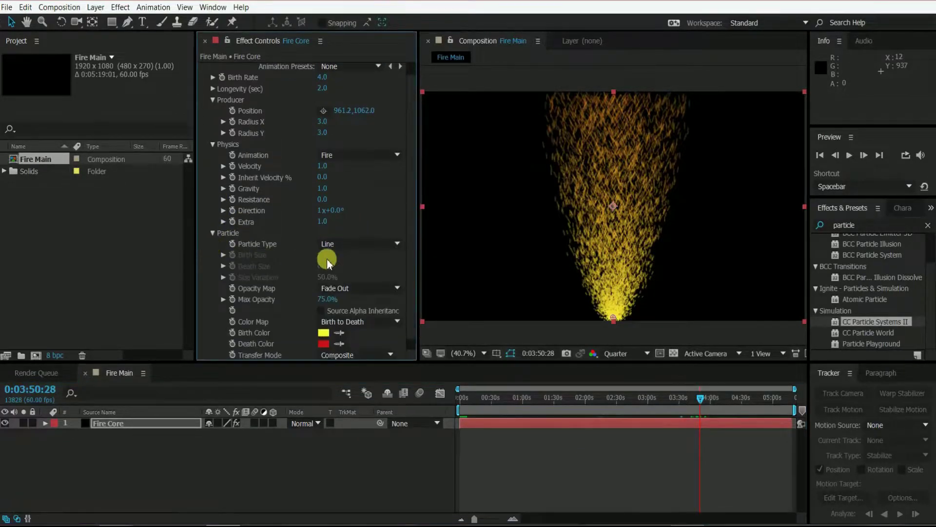
left_click(378, 243)
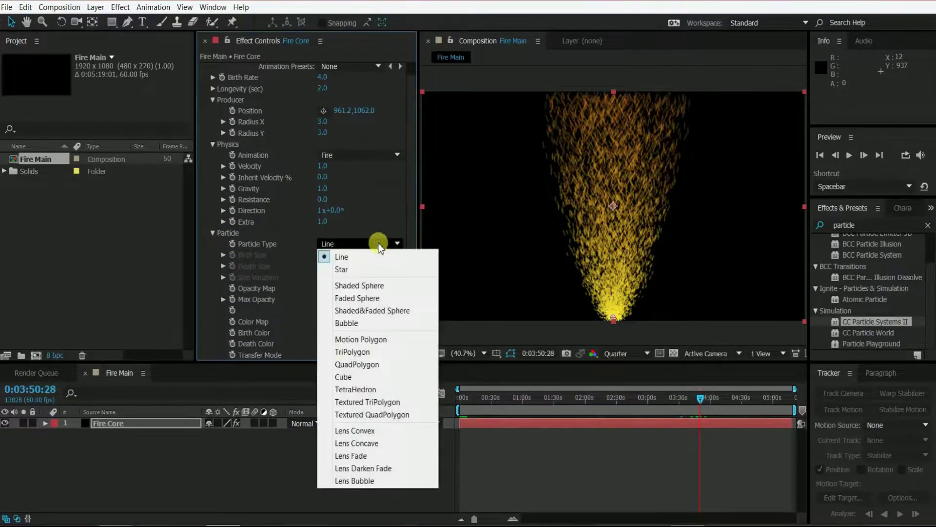
left_click(360, 298)
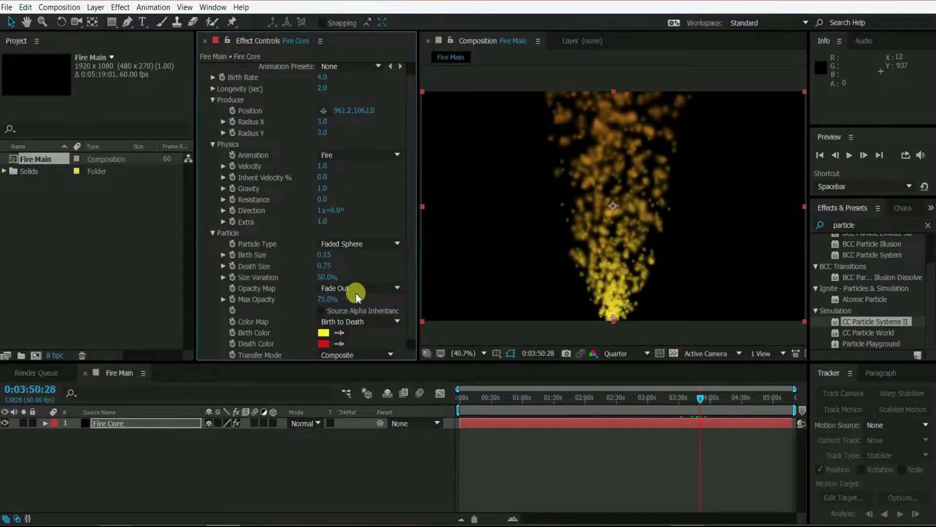
Step: Widen the producer to a Radius X of 18.0 and set the physics Resistance to 28.6
scroll(259, 187, "up", 1)
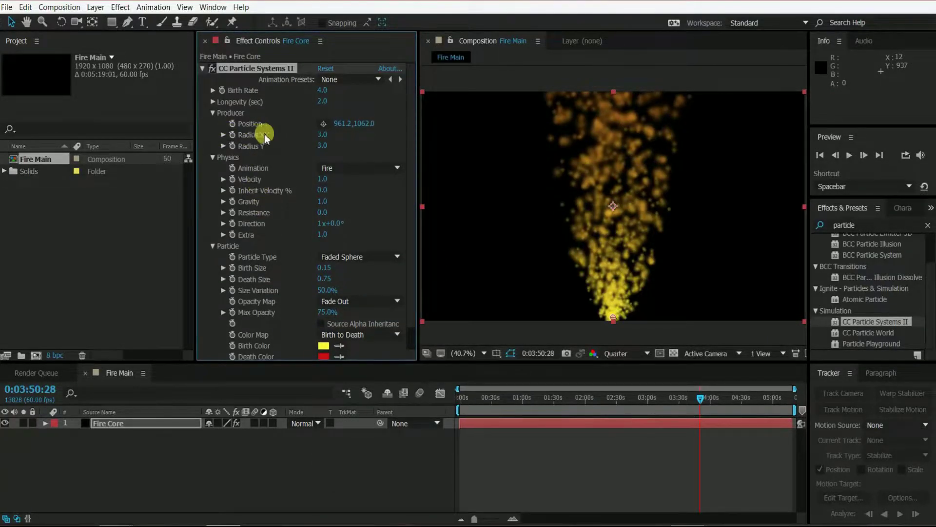
left_click_drag(325, 137, 332, 135)
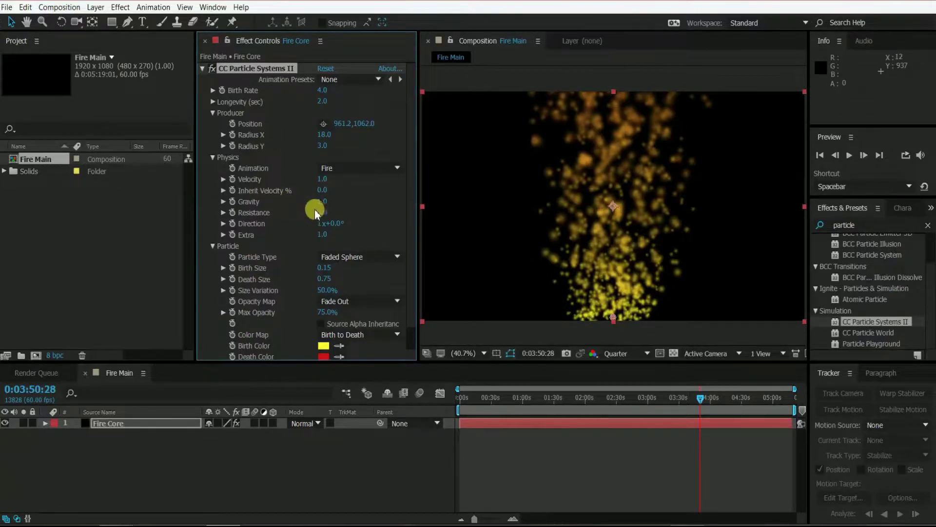
left_click_drag(315, 209, 493, 209)
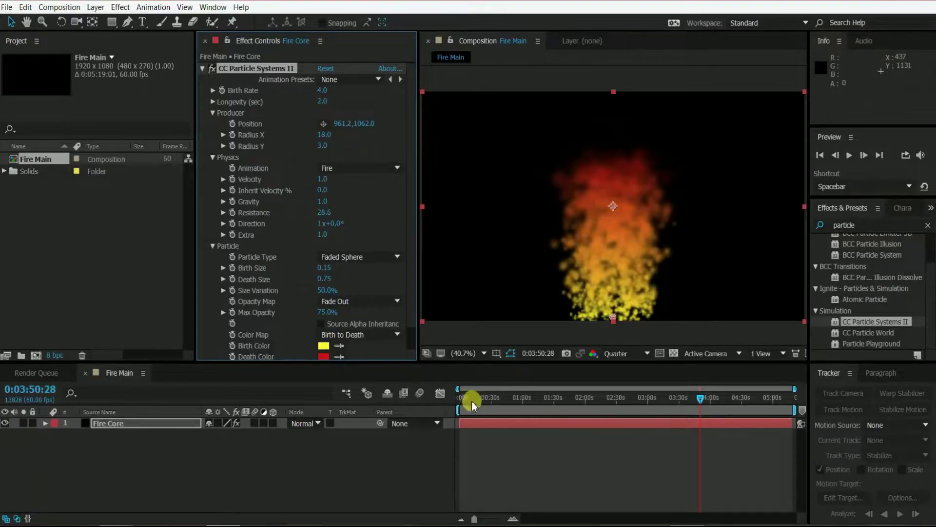
Step: Play the composition from its first frame twice to check the motion of the flame
left_click_drag(472, 401, 440, 400)
left_click(849, 156)
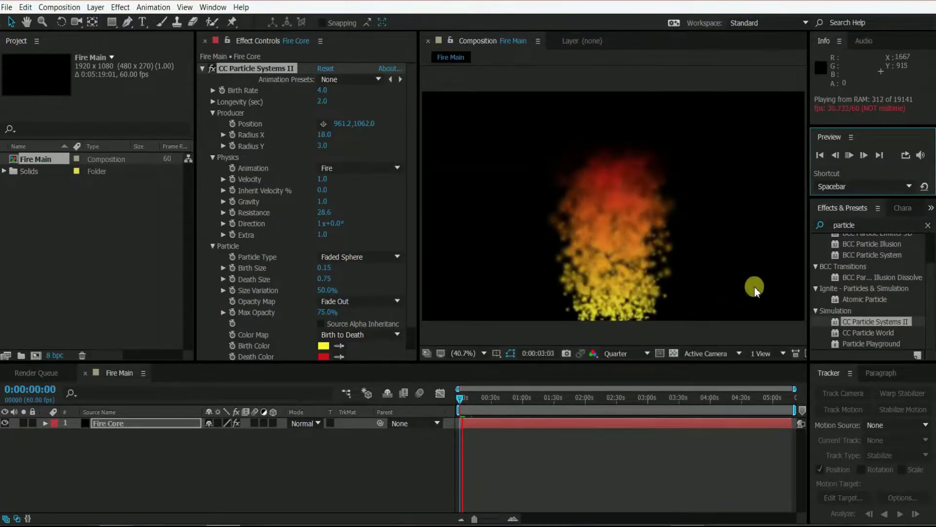
left_click(850, 157)
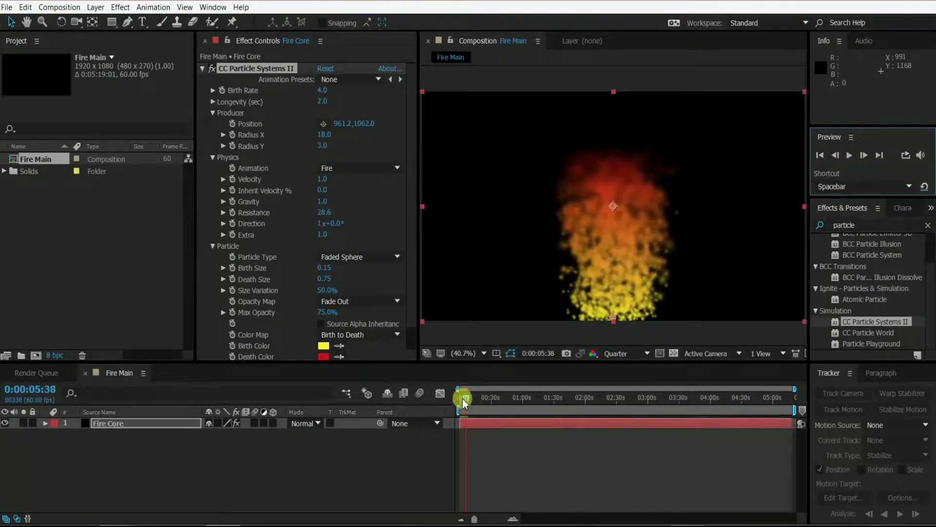
left_click_drag(463, 403, 441, 393)
left_click(850, 156)
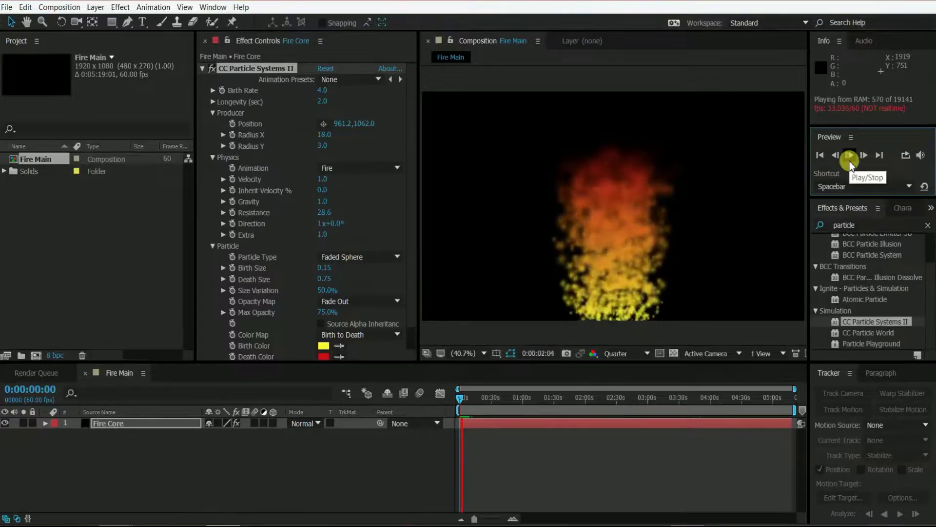
left_click(849, 155)
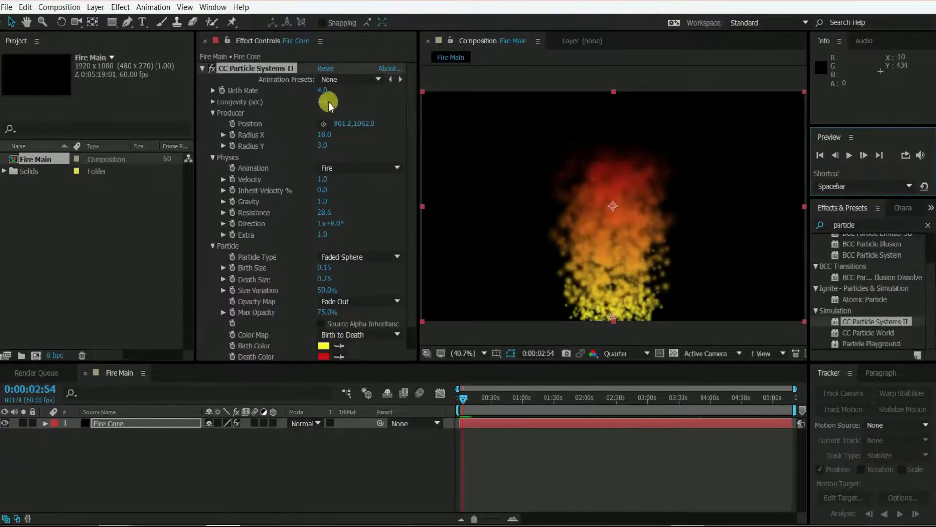
Step: Set the particles' Longevity to 2.3 seconds, with a Birth Size of 0.08 and a Death Size of 1.32
left_click_drag(319, 101, 336, 103)
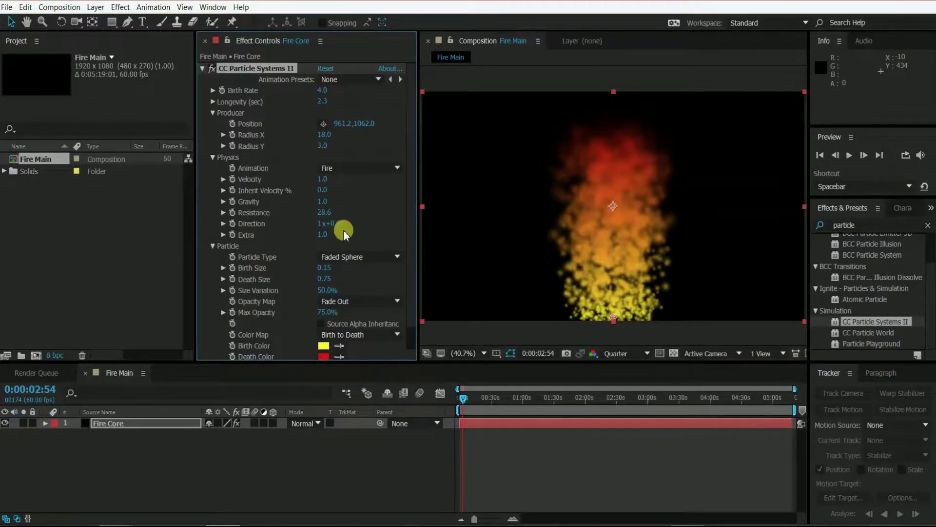
left_click_drag(330, 272, 326, 271)
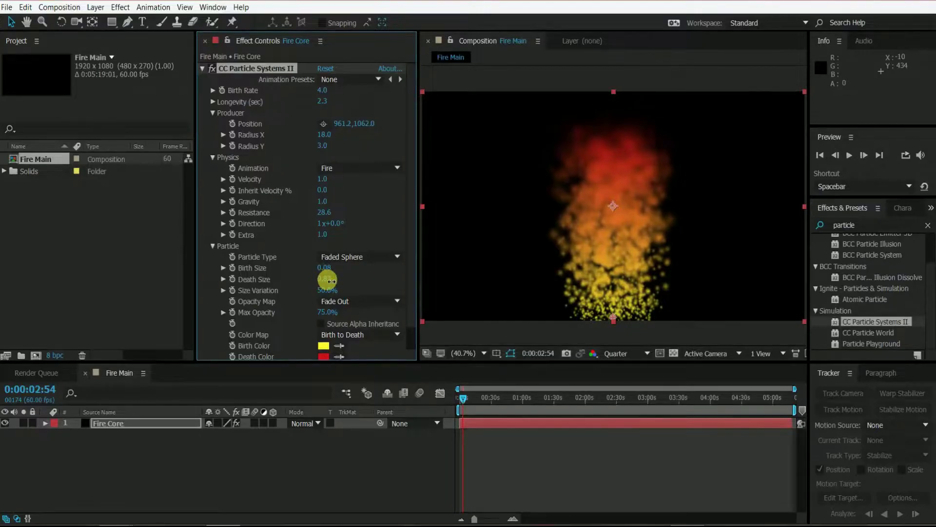
left_click_drag(325, 282, 360, 279)
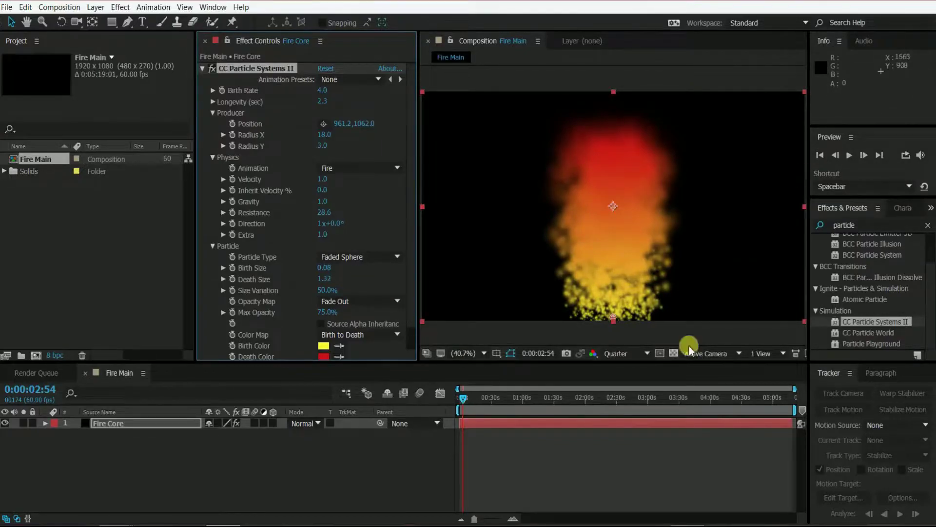
Step: At 0:03:59:16, reduce the particle Birth Rate to 3.1
left_click_drag(461, 408, 709, 395)
scroll(322, 273, "down", 1)
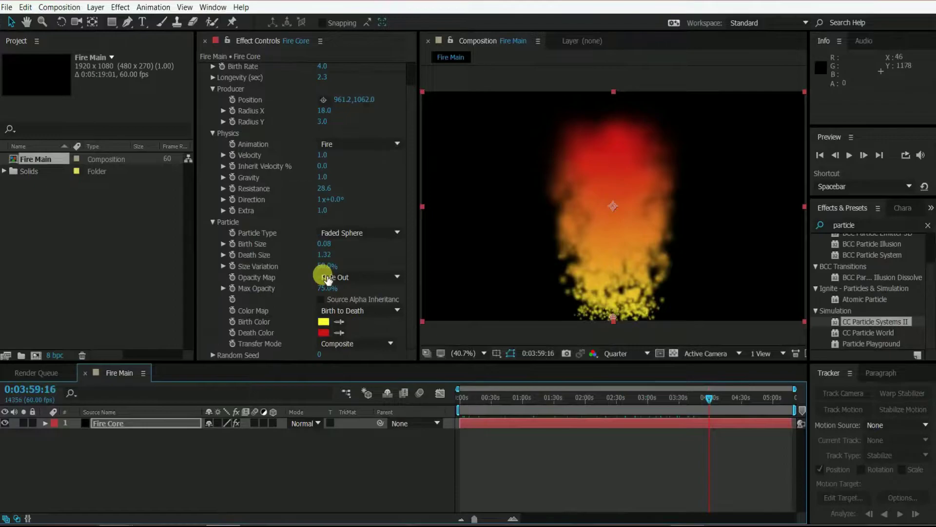
scroll(335, 288, "up", 1)
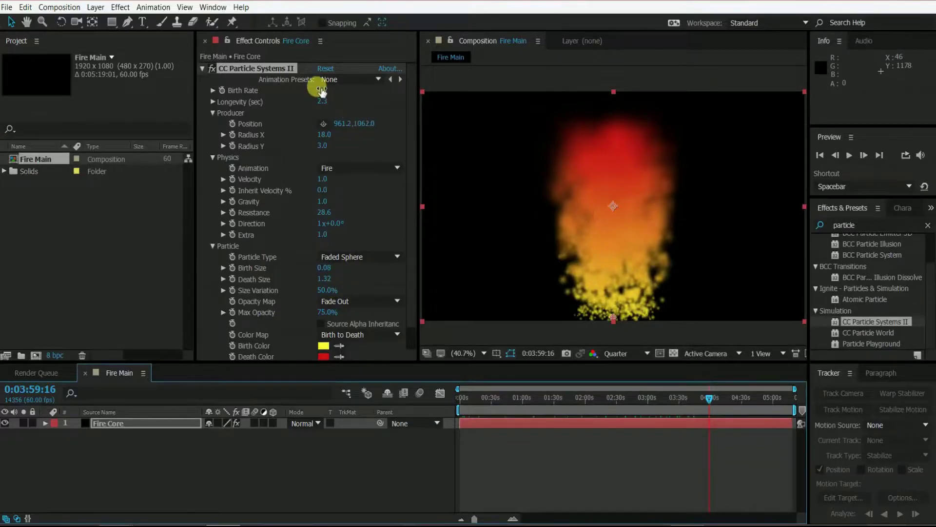
left_click_drag(320, 88, 315, 88)
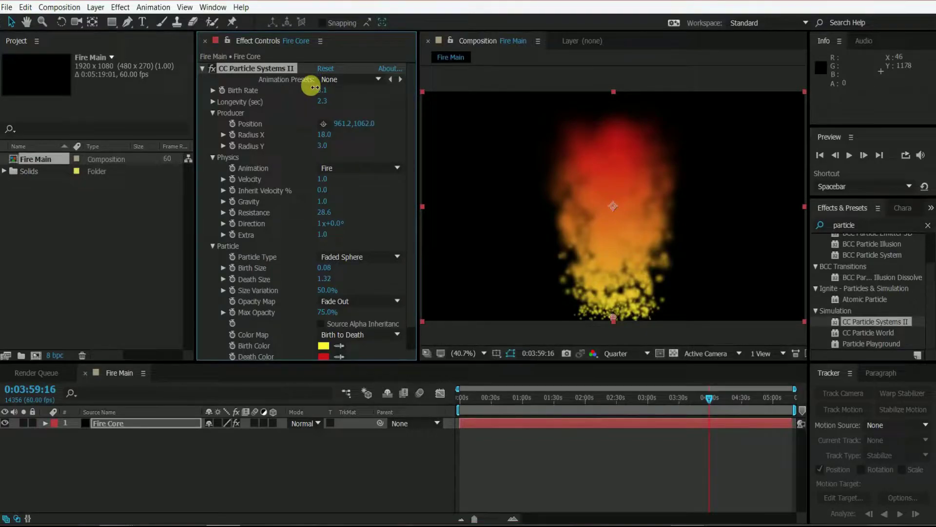
Step: Duplicate the Fire Core layer in the Fire Main composition
left_click(101, 453)
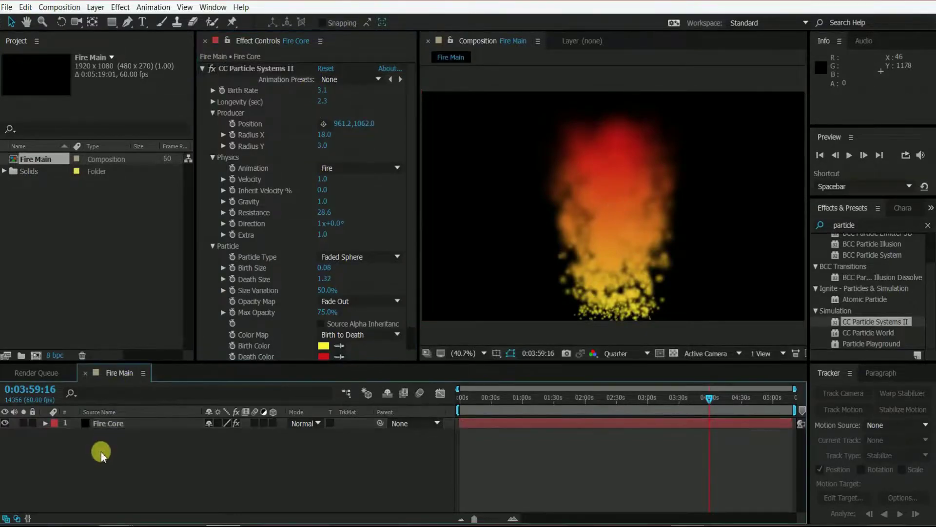
left_click(124, 423)
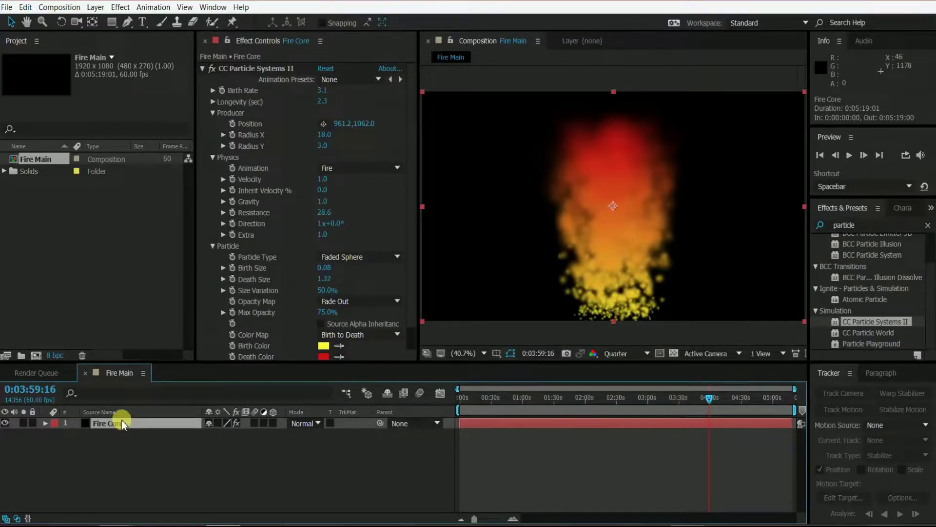
left_click(26, 7)
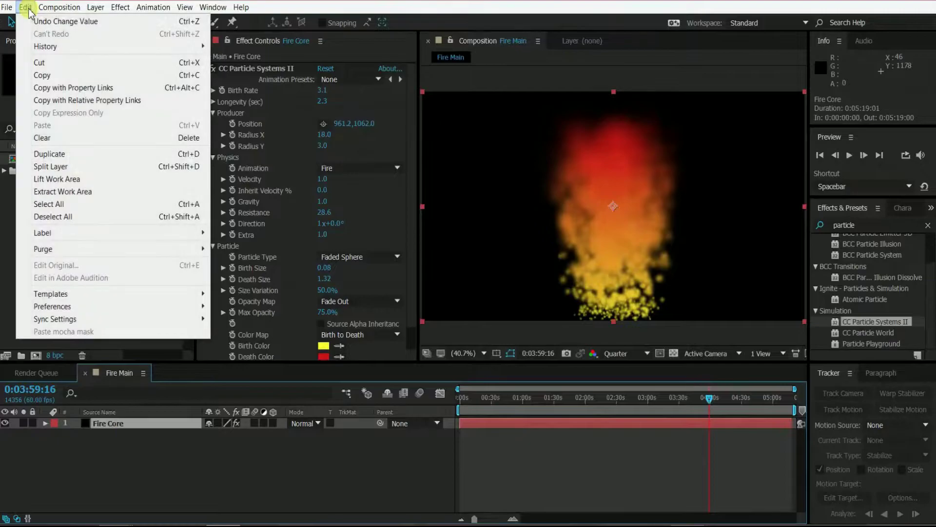
left_click(57, 154)
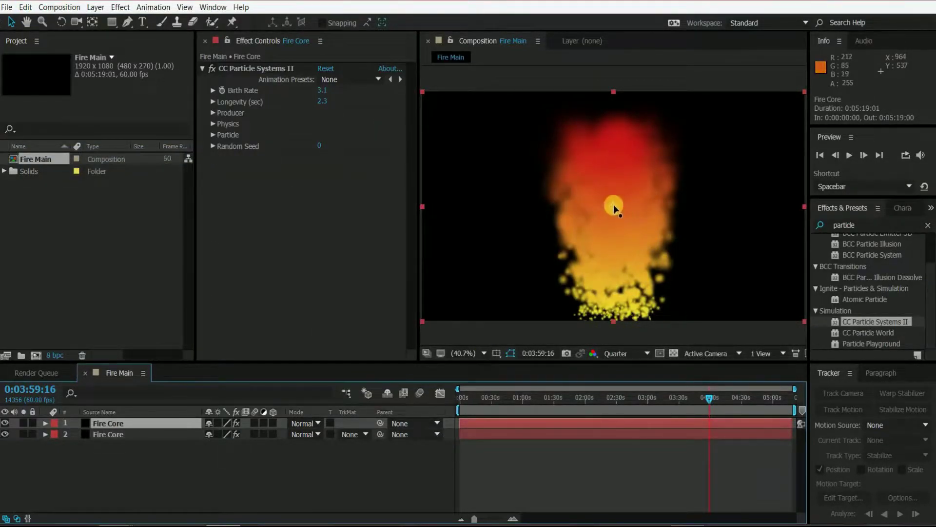
Step: Shift the duplicate layer's particle producer sideways to Position 511.2, 1062.0
left_click(213, 113)
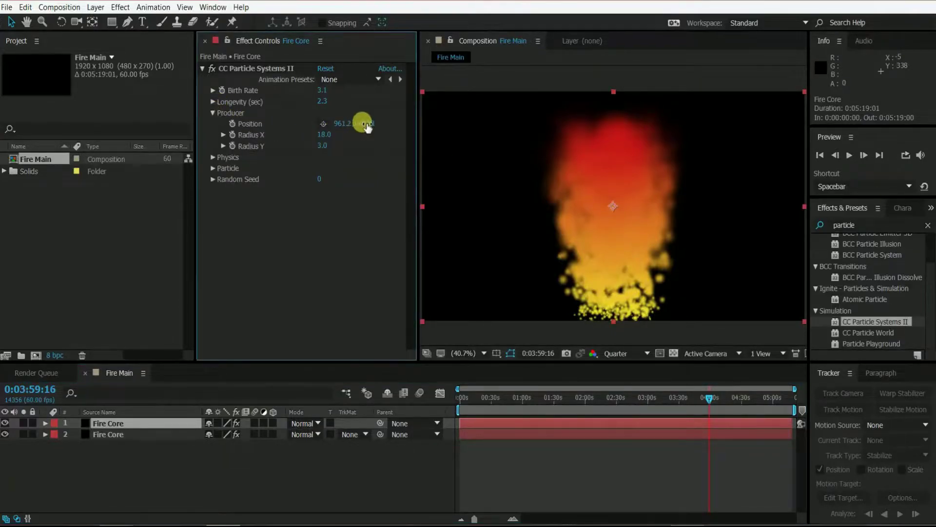
left_click_drag(365, 124, 66, 130)
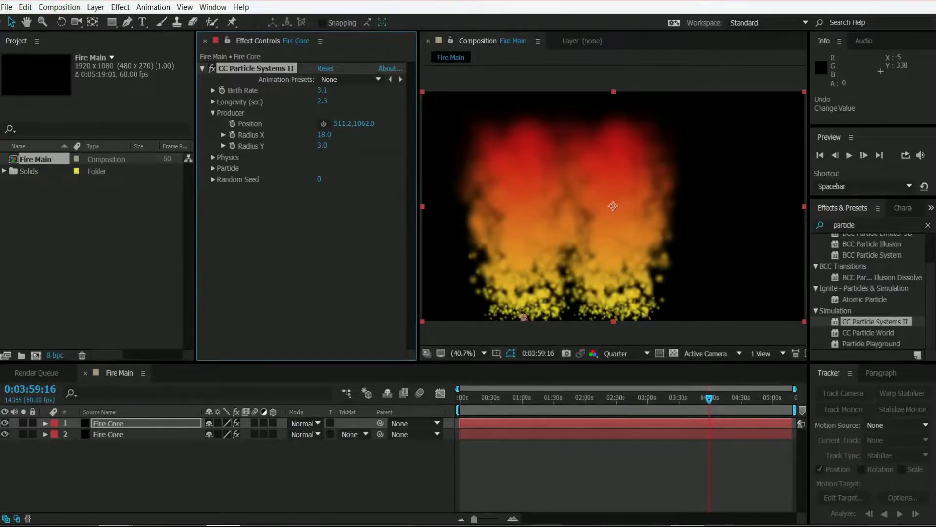
left_click(276, 238)
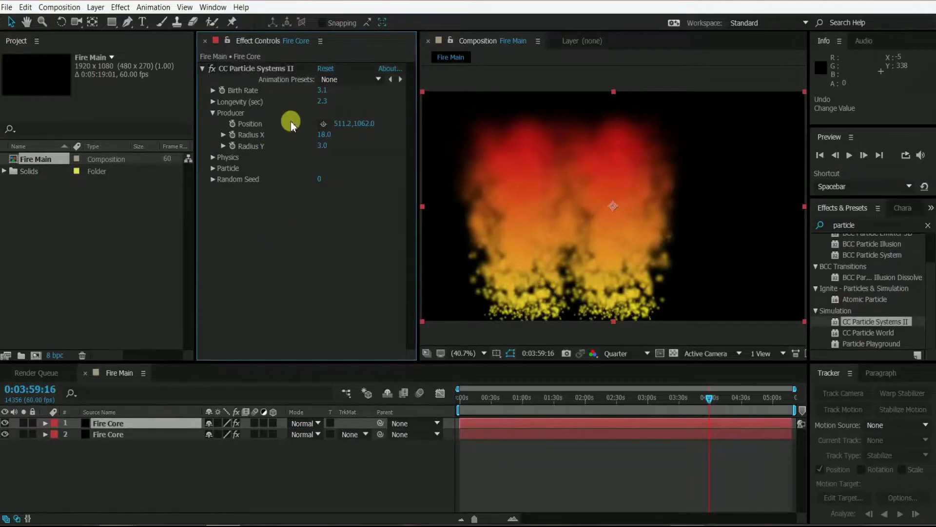
Step: Set the duplicate's particle Transfer Mode to Black Matte and its Particle Type to Shaded Sphere
left_click(214, 168)
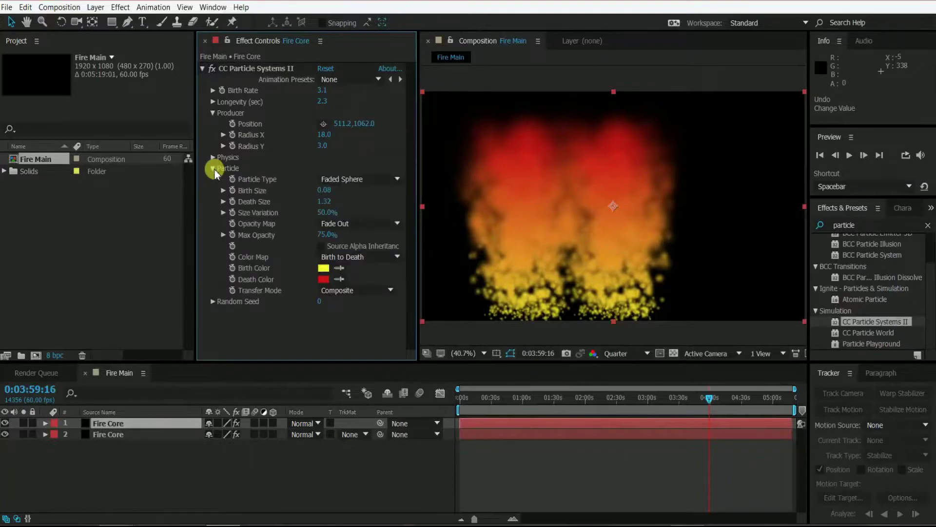
left_click(390, 290)
left_click(357, 341)
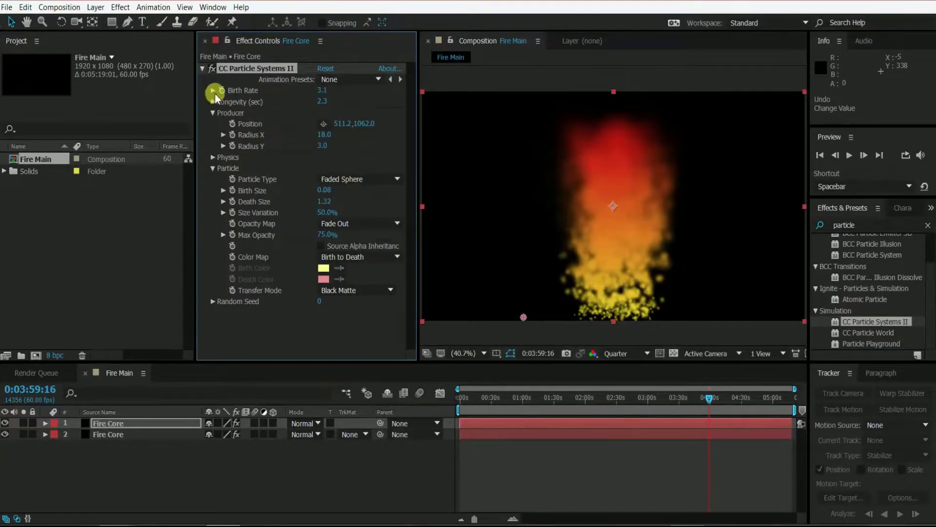
left_click(389, 180)
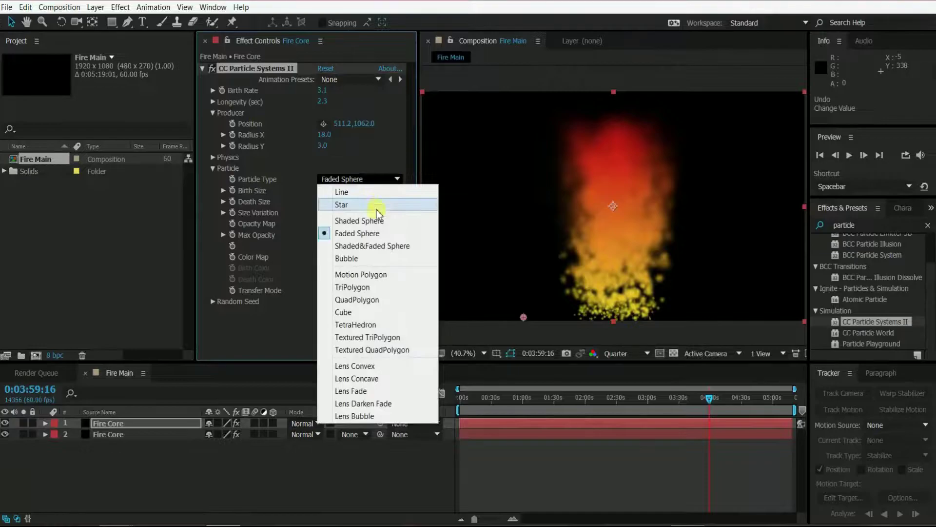
left_click(364, 220)
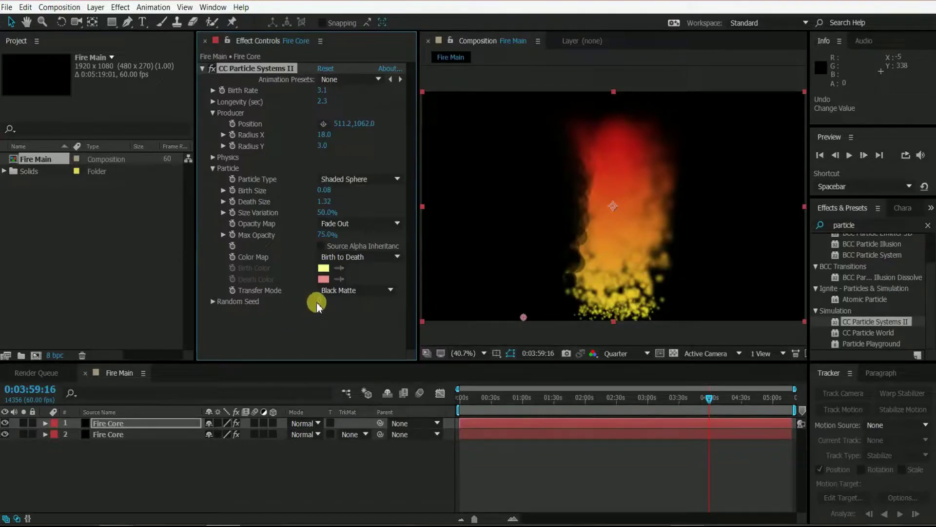
Step: Set the Black Matte duplicate's Random Seed to 110, its Velocity to 3.5 and its Resistance to 20.5
left_click_drag(320, 300, 321, 300)
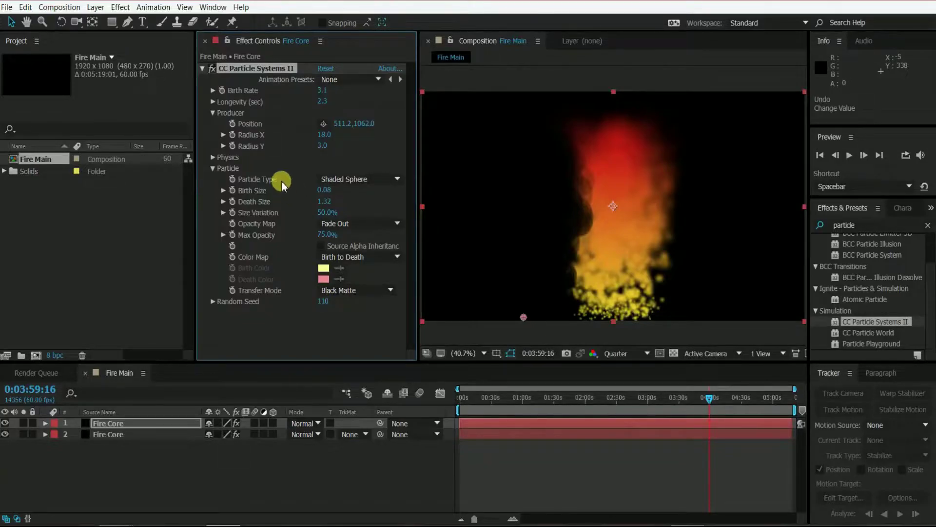
left_click(213, 157)
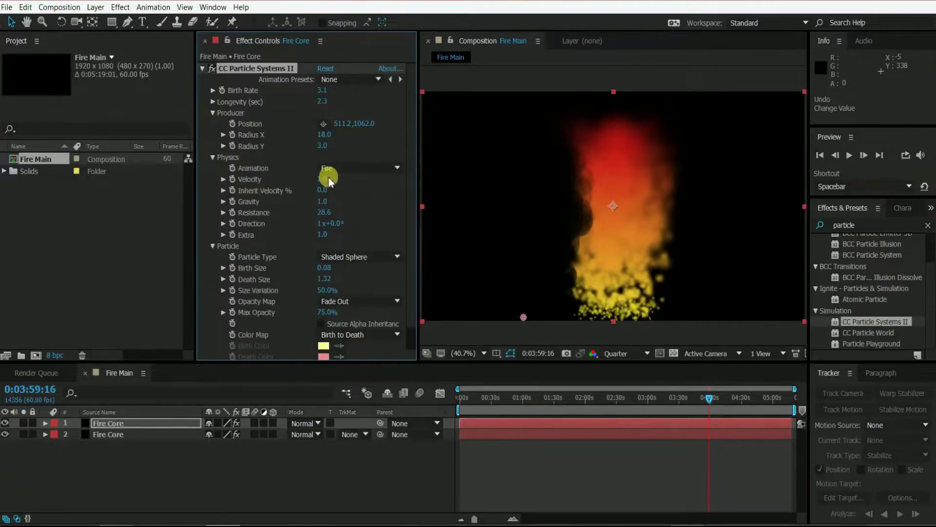
left_click_drag(322, 179, 474, 176)
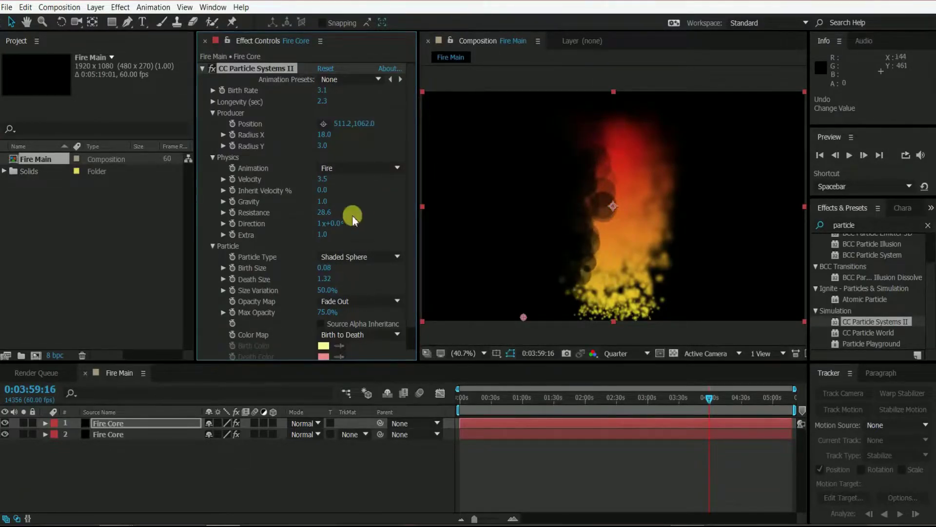
left_click_drag(313, 213, 280, 212)
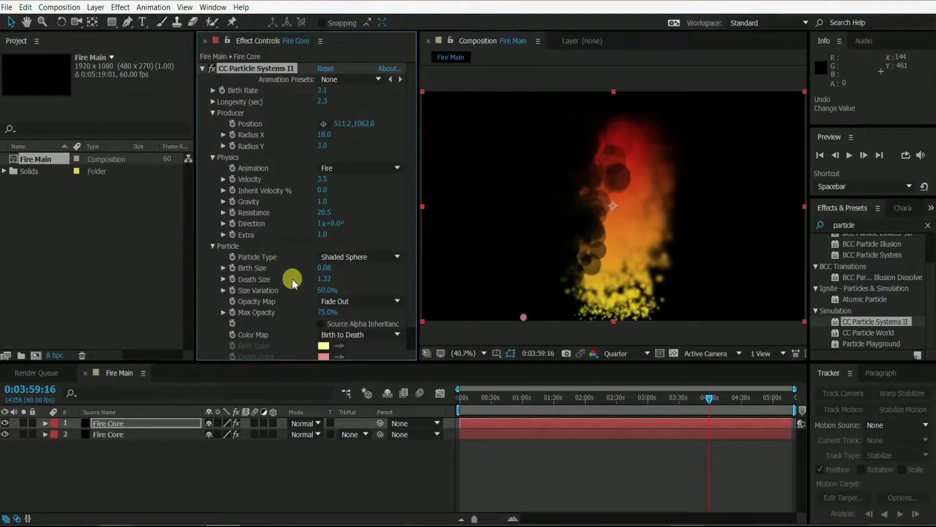
Step: Set the matte particles' Size Variation to 69% and their Death Size to 1.17
scroll(292, 279, "down", 1)
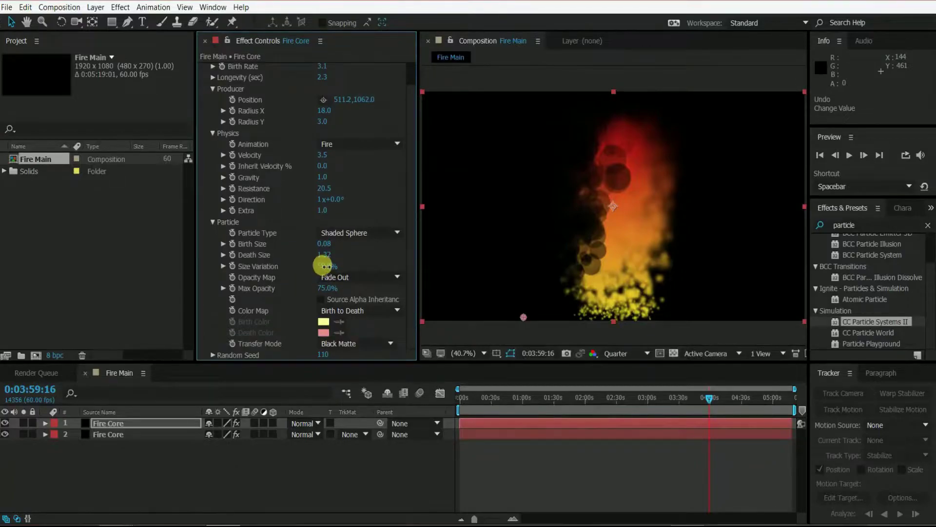
left_click_drag(324, 265, 334, 265)
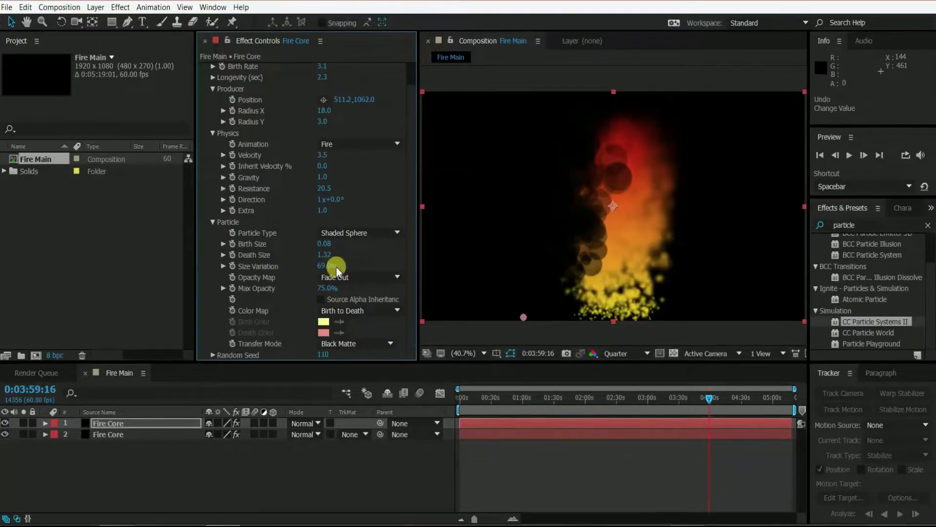
left_click_drag(321, 255, 311, 255)
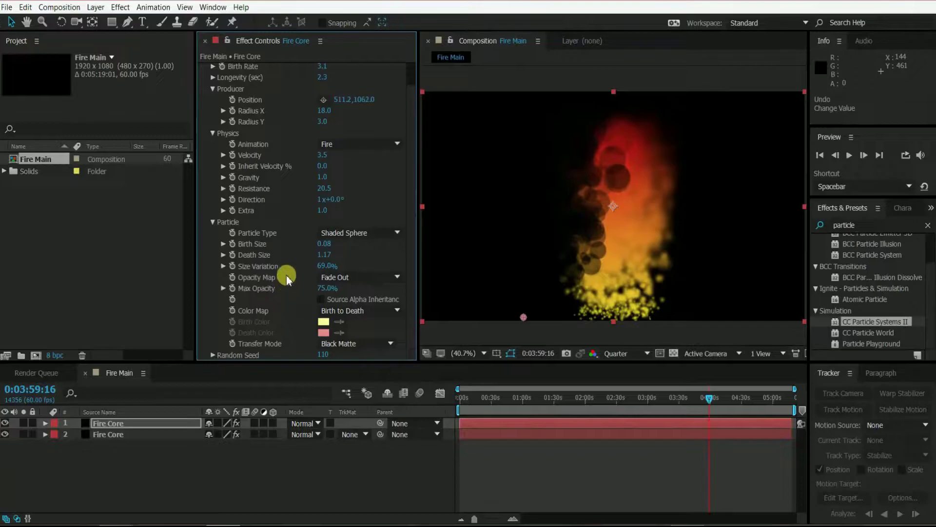
Step: Set the matte layer's Birth Rate to 2.2 and its Longevity to 2.7 seconds
scroll(286, 274, "up", 2)
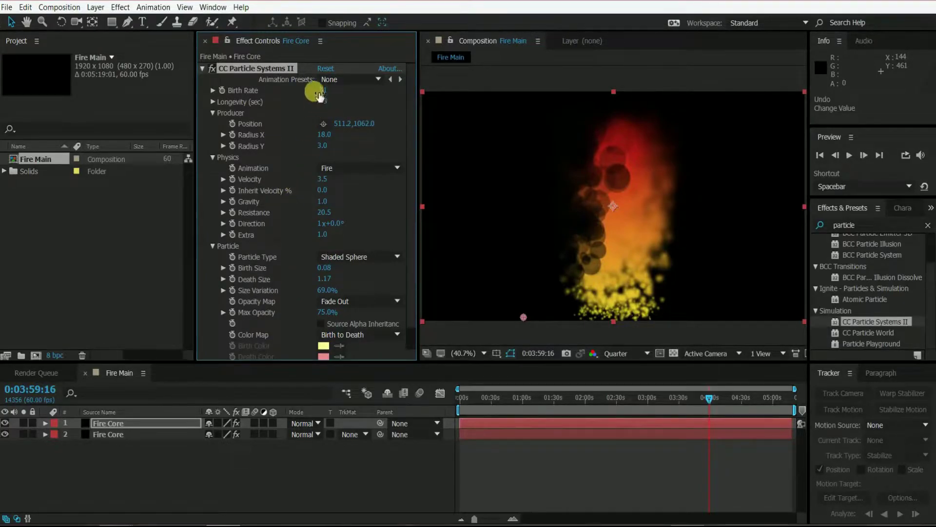
left_click_drag(312, 89, 310, 90)
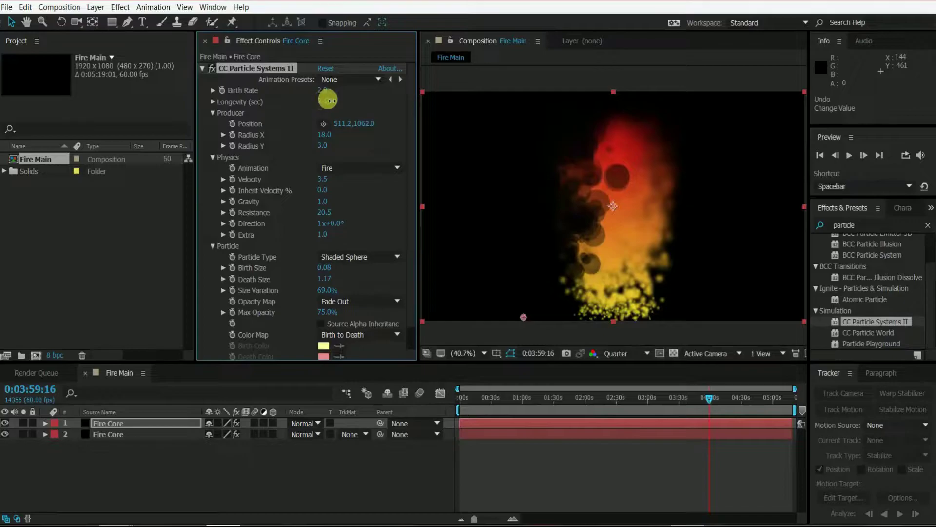
mouse_move(329, 100)
left_mouse_down()
mouse_move(311, 103)
mouse_move(347, 104)
mouse_move(319, 89)
left_mouse_up()
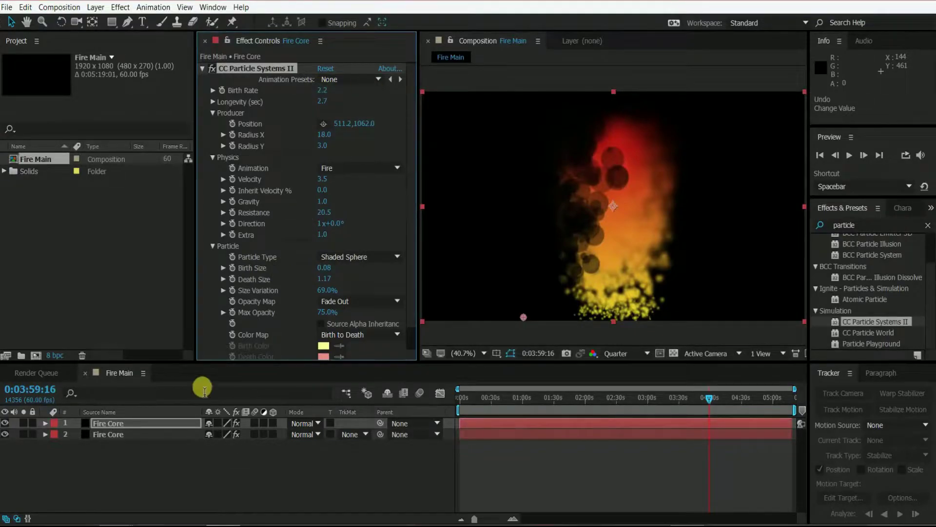
Step: Duplicate the matte Fire Core layer and shift the copy's particle producer to Position 1375.2, 1062.0 on the flame's other side
left_click(111, 458)
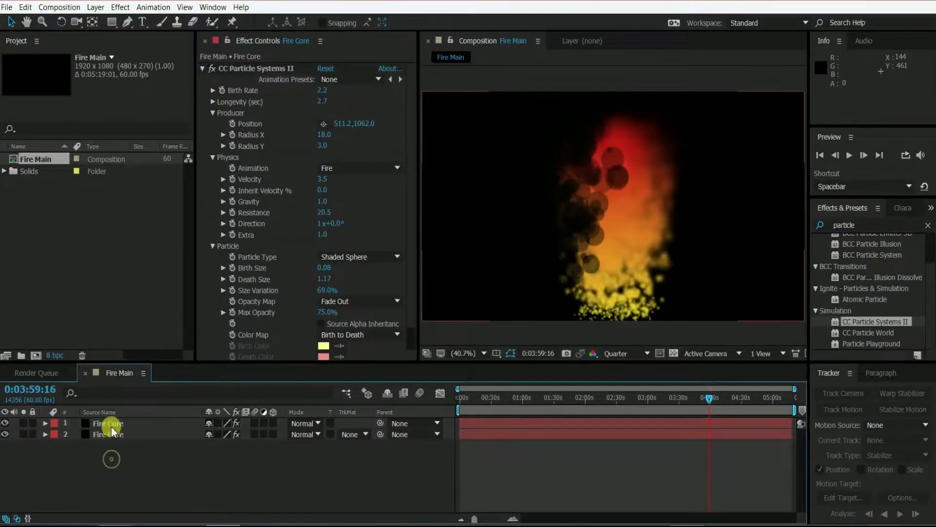
left_click(111, 425)
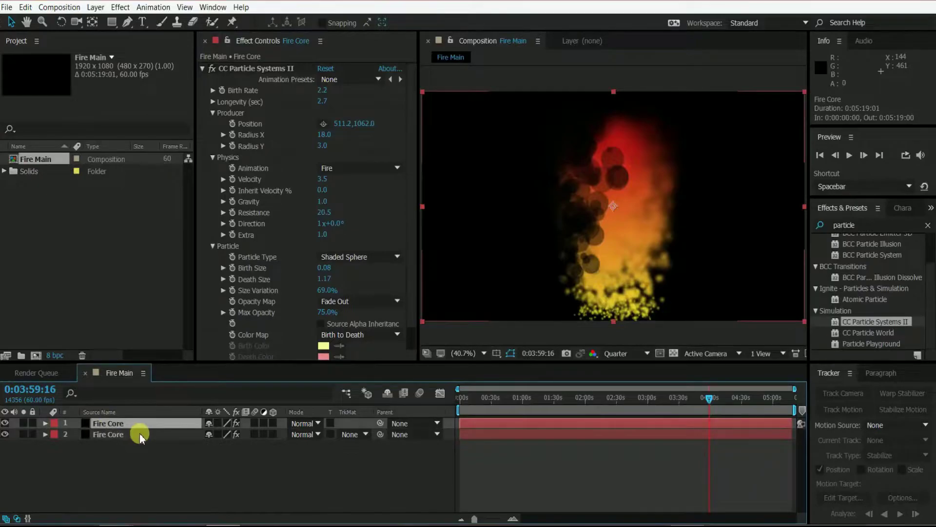
key("ctrl+d")
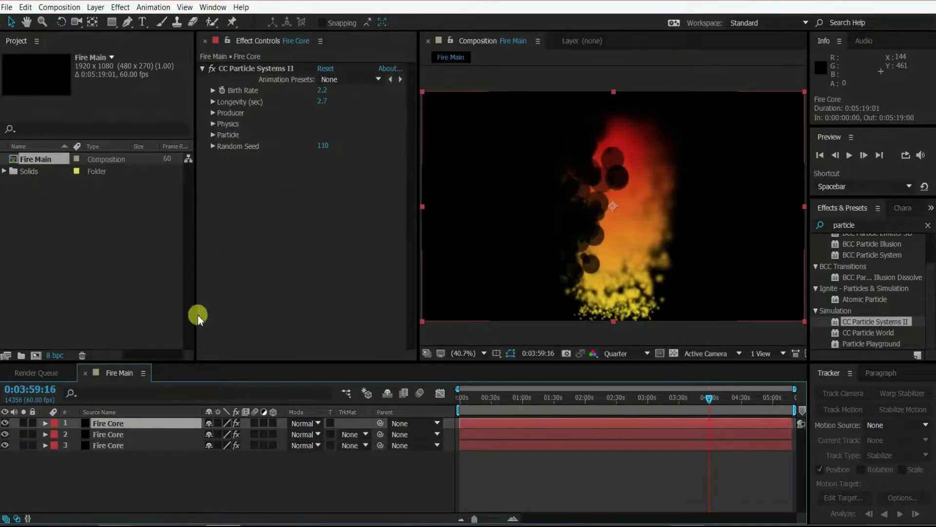
left_click(212, 112)
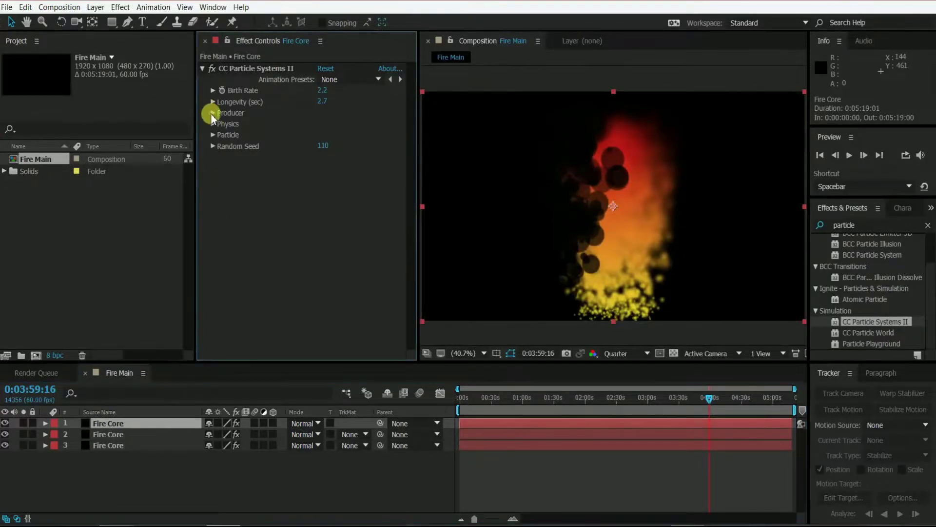
mouse_move(340, 125)
left_mouse_down()
mouse_move(404, 117)
mouse_move(534, 130)
mouse_move(613, 152)
mouse_move(931, 160)
mouse_move(883, 157)
mouse_move(901, 161)
left_mouse_up()
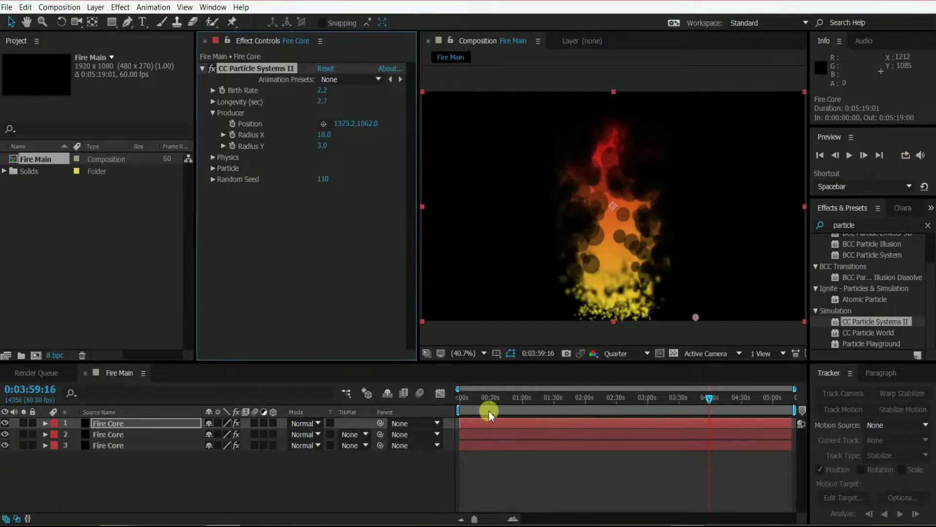
Step: Preview the fire animation from the beginning and scrub through the timeline to check the flame's shape
left_click_drag(479, 396, 417, 397)
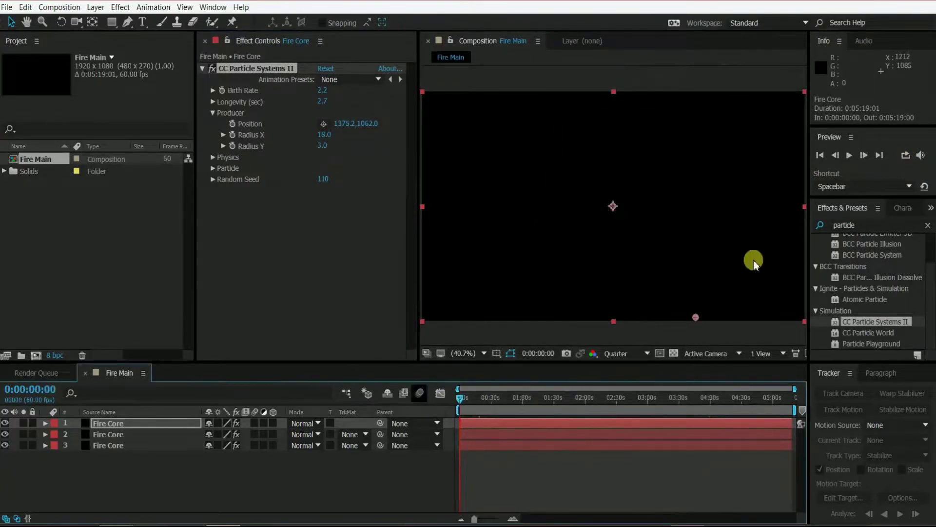
left_click(850, 157)
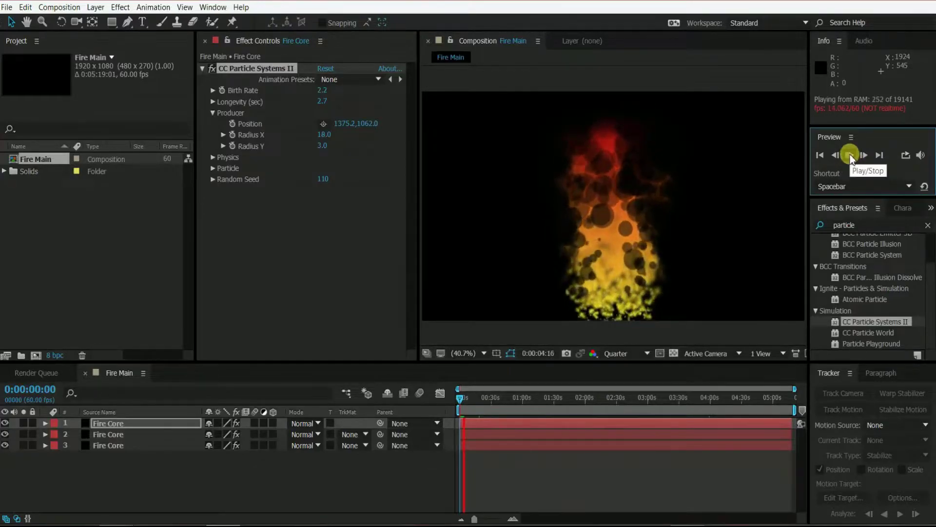
left_click(850, 156)
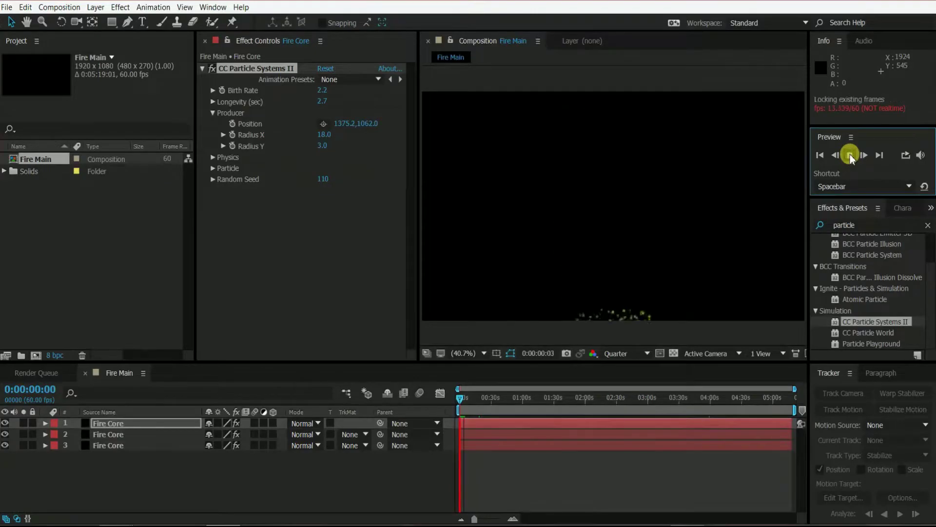
left_click(850, 156)
mouse_move(596, 403)
left_mouse_down()
mouse_move(574, 397)
mouse_move(610, 401)
left_mouse_up()
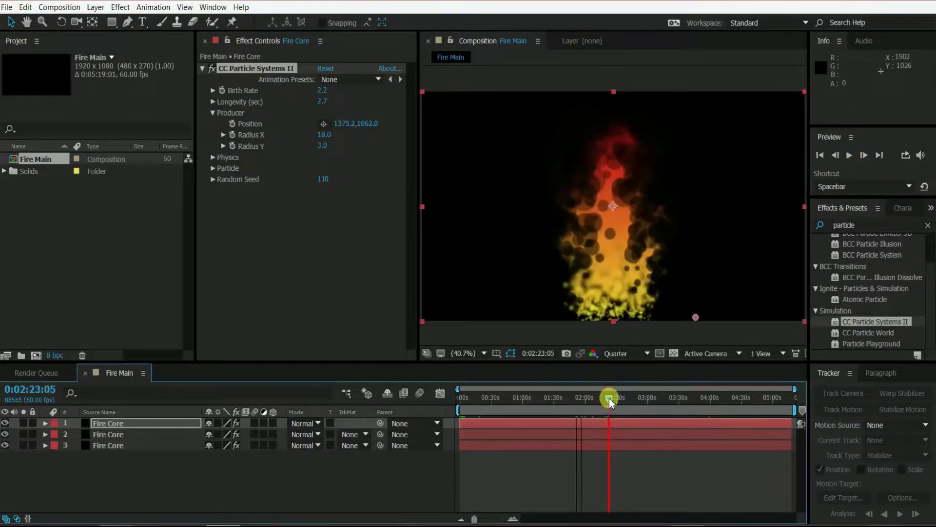
Step: Set the Longevity of the original Fire Core layer at the bottom of the stack to 2 seconds
left_click(97, 445)
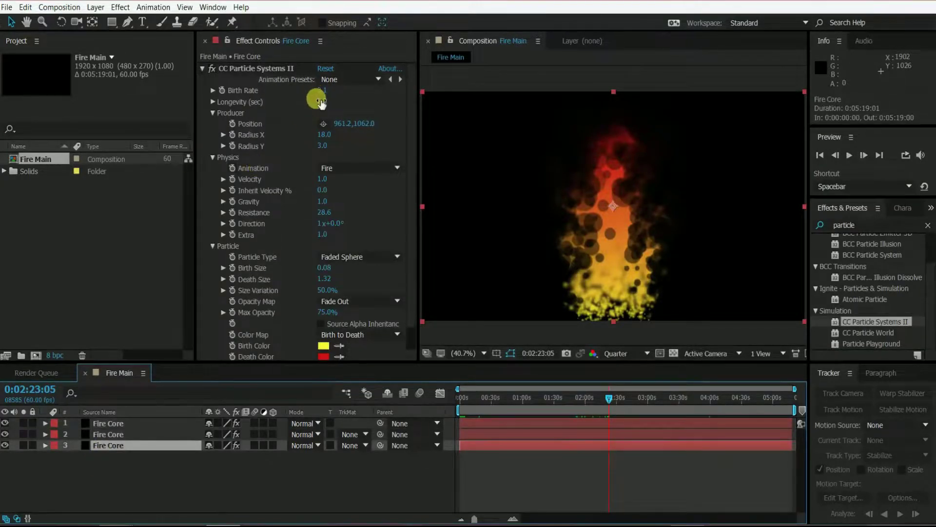
left_click_drag(320, 101, 310, 101)
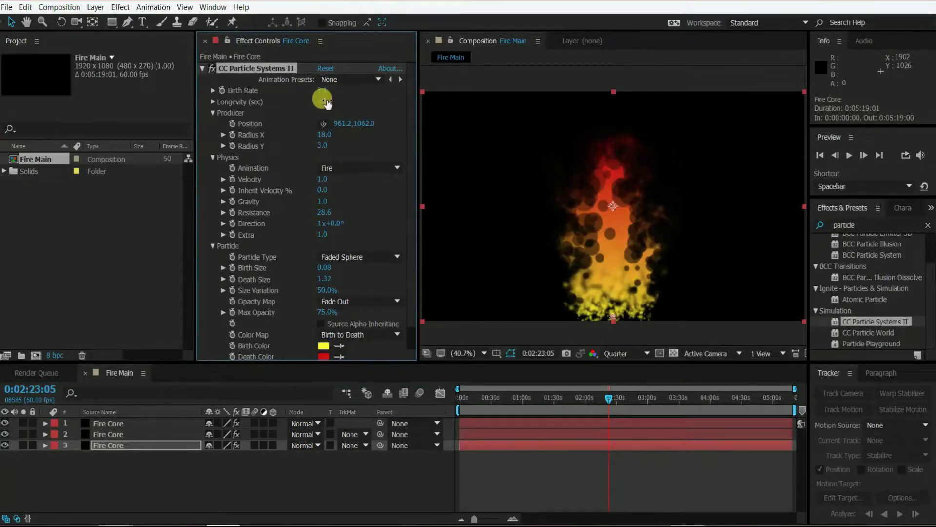
left_click(322, 101)
type("2")
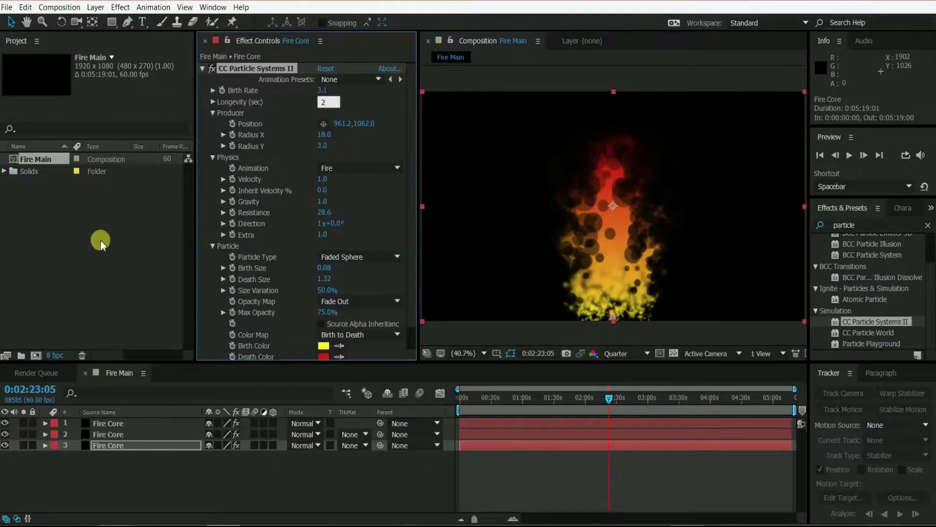
left_click(101, 241)
Step: Scrub the fire to 0:03:58:05 and add a new adjustment layer above the three Fire Core layers
left_click_drag(611, 404, 352, 399)
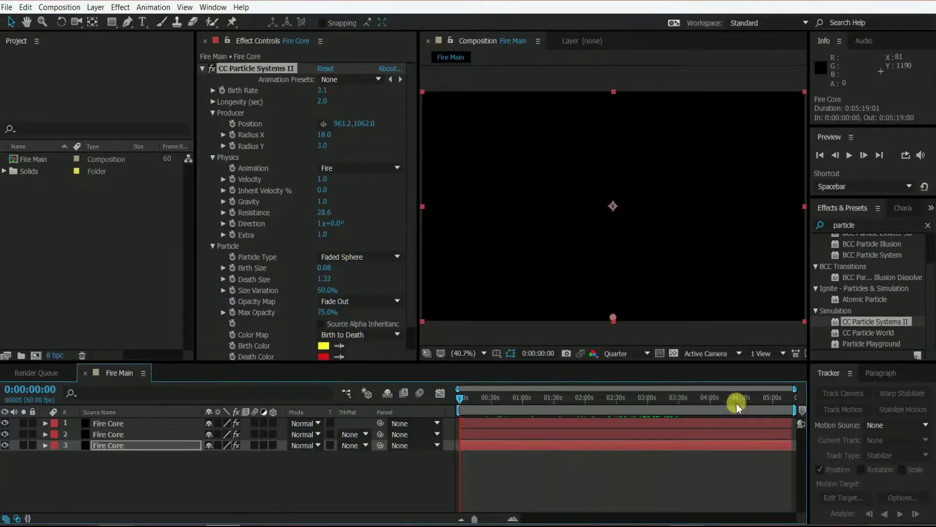
left_click(709, 396)
left_click(161, 502)
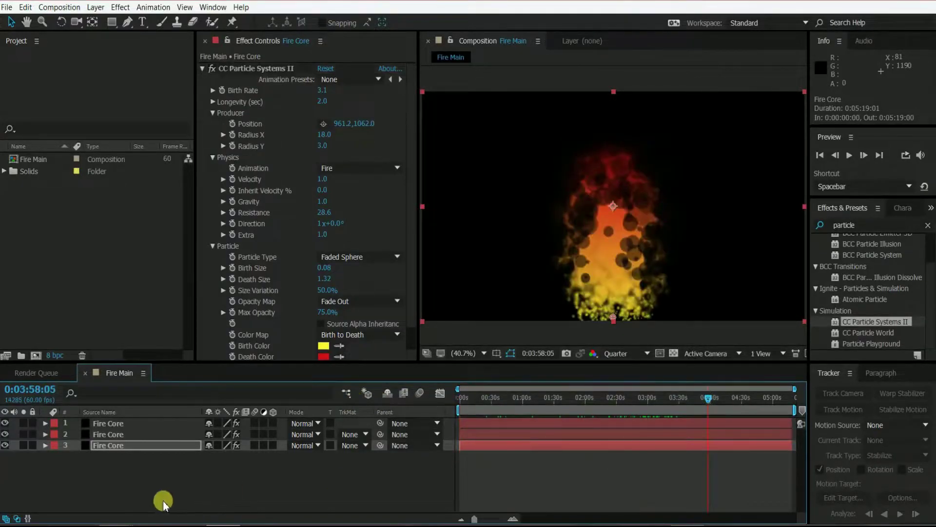
right_click(129, 483)
mouse_move(191, 374)
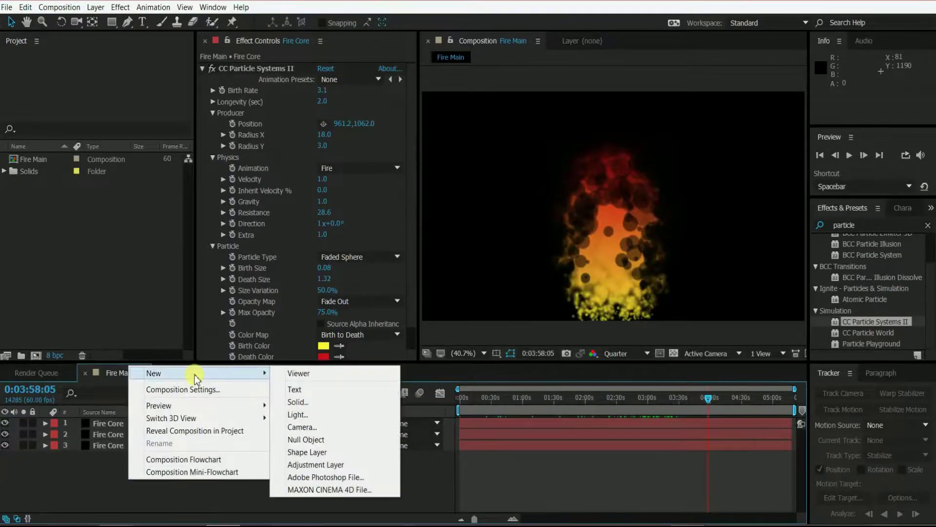
left_click(322, 466)
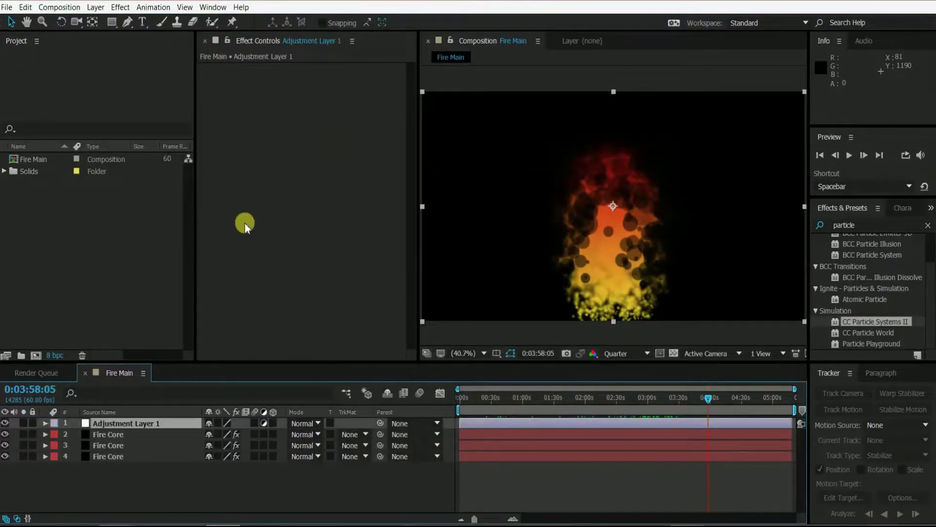
Step: Apply the Turbulent Displace distortion effect to the adjustment layer
left_click(119, 7)
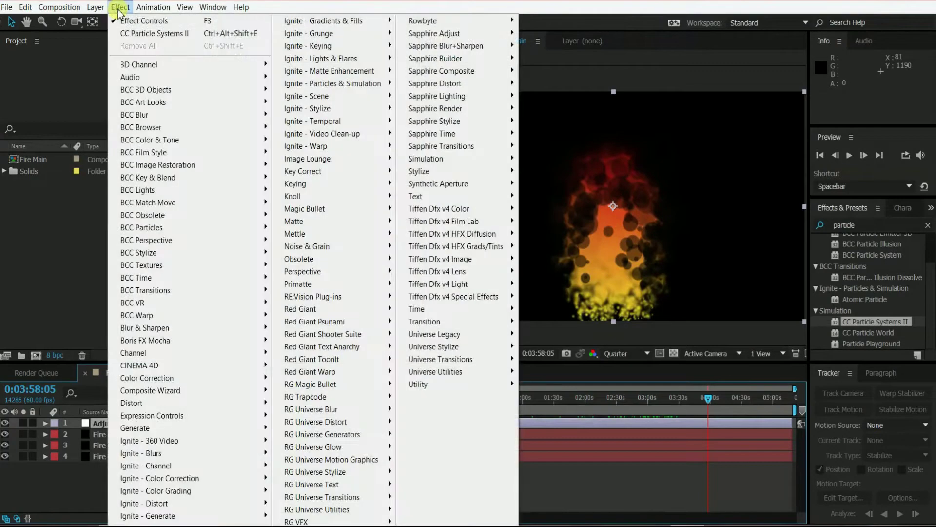
mouse_move(159, 401)
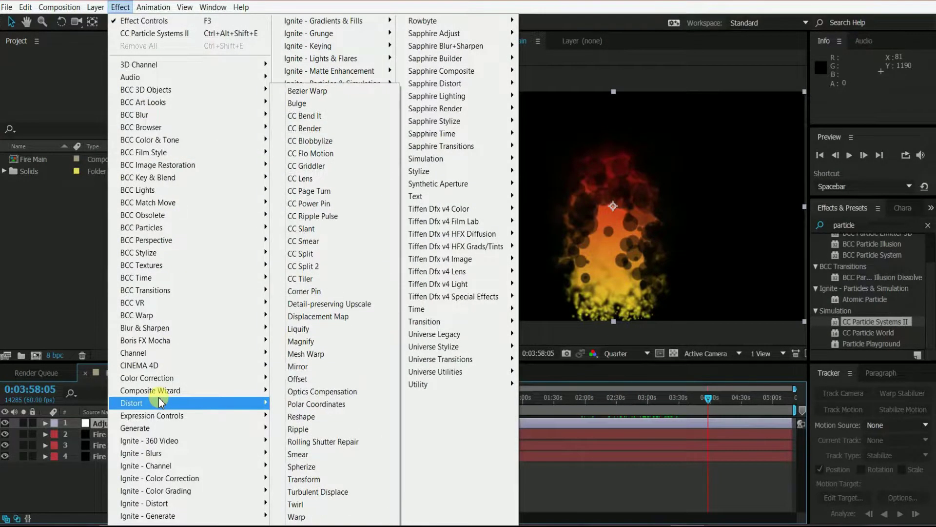
left_click(334, 493)
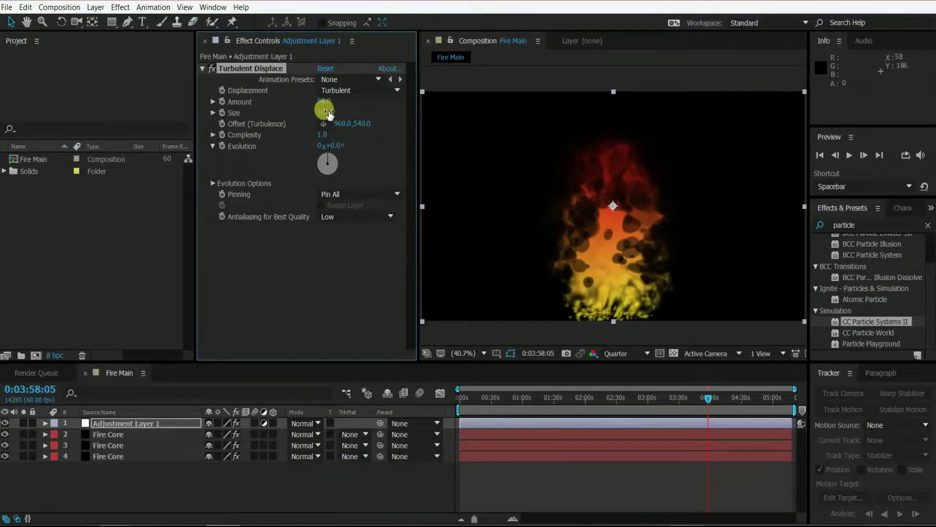
Step: Set the Turbulent Displace Size to 5.0, Amount to 132.0 and Complexity to 4.1
left_click_drag(324, 111, 266, 111)
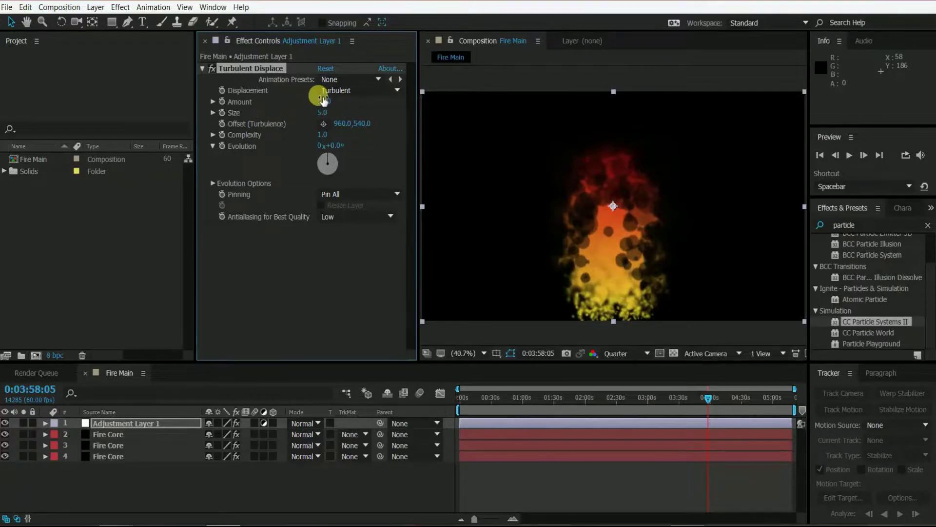
left_click_drag(324, 100, 375, 104)
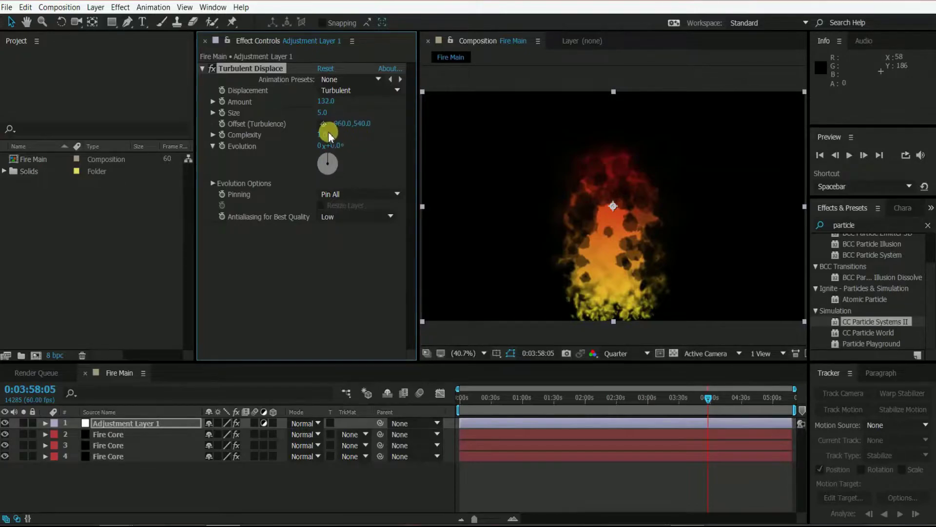
left_click_drag(323, 133, 511, 135)
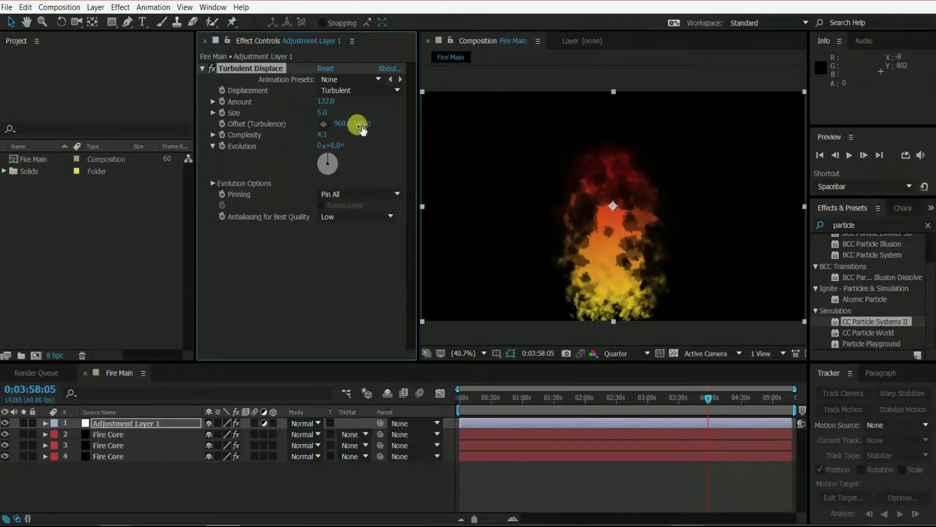
Step: Test and undo an Offset (Turbulence) shift, and enable keyframing for that offset at 0:00:00:00 with the value 960.0, 540.0
mouse_move(360, 125)
left_mouse_down()
mouse_move(347, 124)
mouse_move(367, 125)
left_mouse_up()
key("ctrl+z")
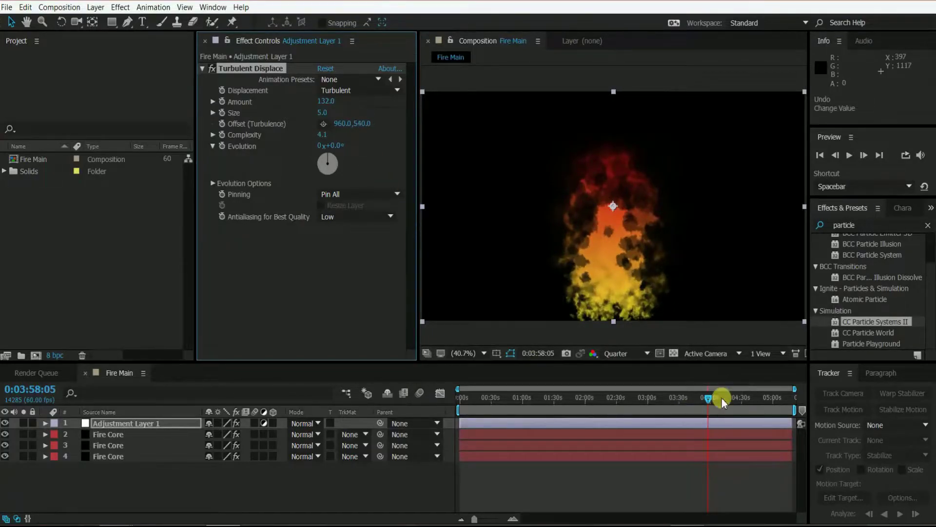
left_click_drag(709, 399, 364, 402)
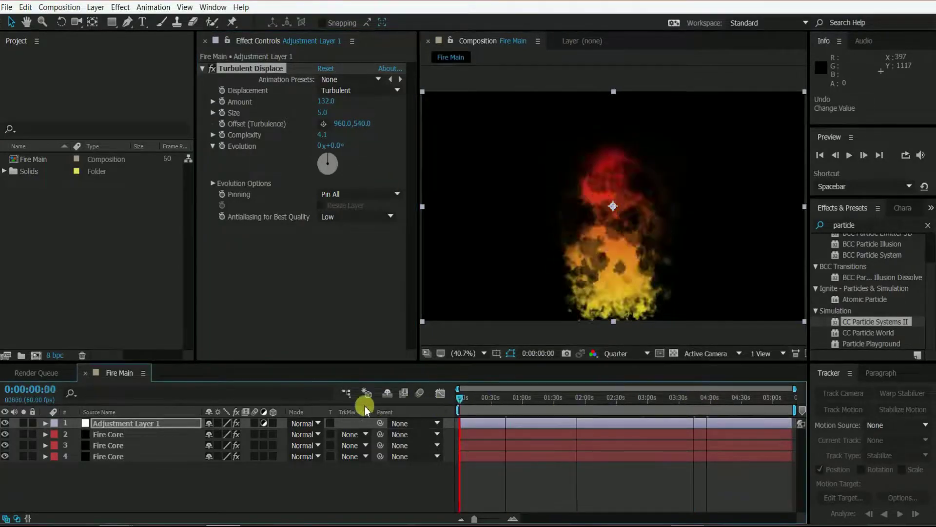
left_click(221, 123)
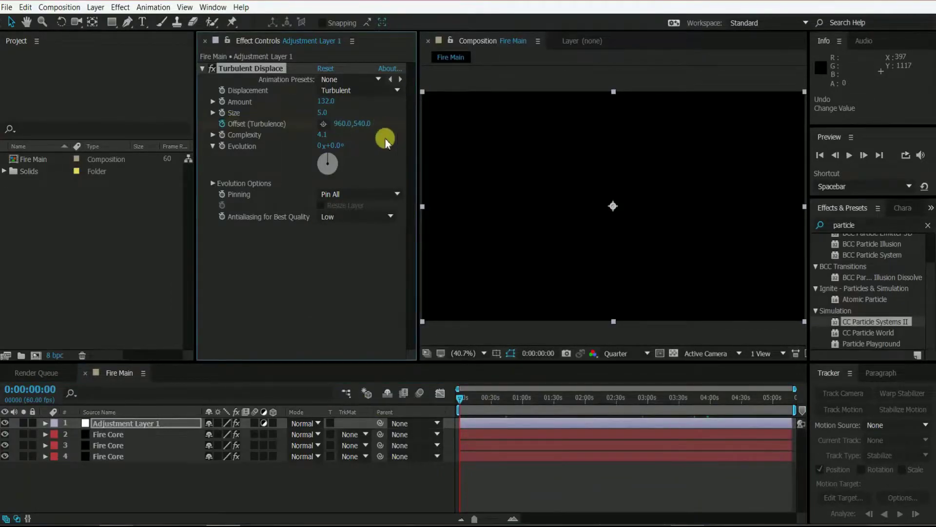
Step: Keyframe the Turbulent Displace Offset (Turbulence) at 960.0, 133.0 at 0:05:19:00 and preview the fire animation from the start
left_click_drag(459, 397, 821, 396)
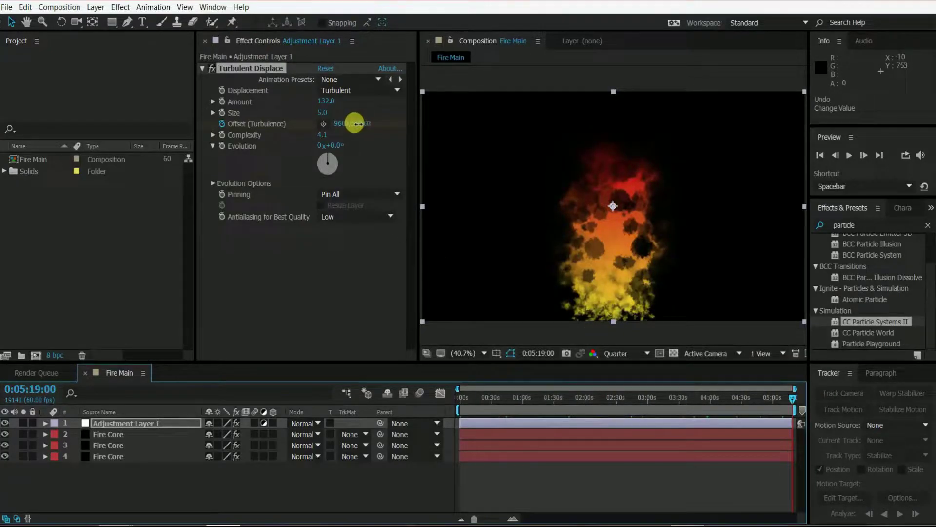
left_click_drag(355, 122, 106, 126)
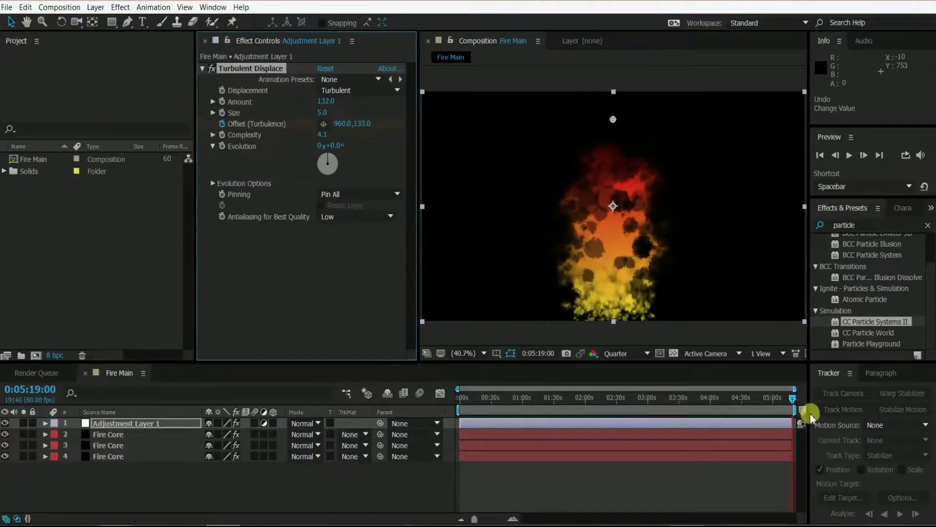
left_click(786, 402)
left_click_drag(786, 403, 319, 409)
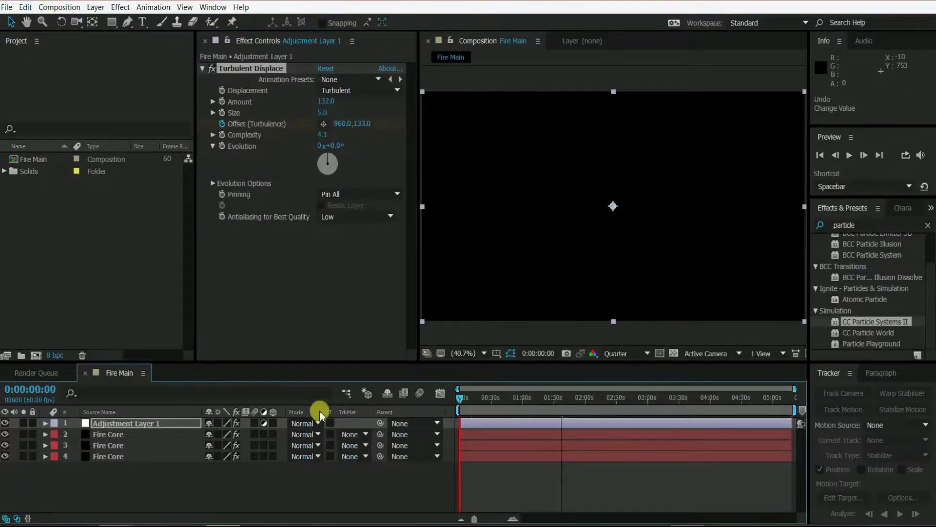
left_click(850, 154)
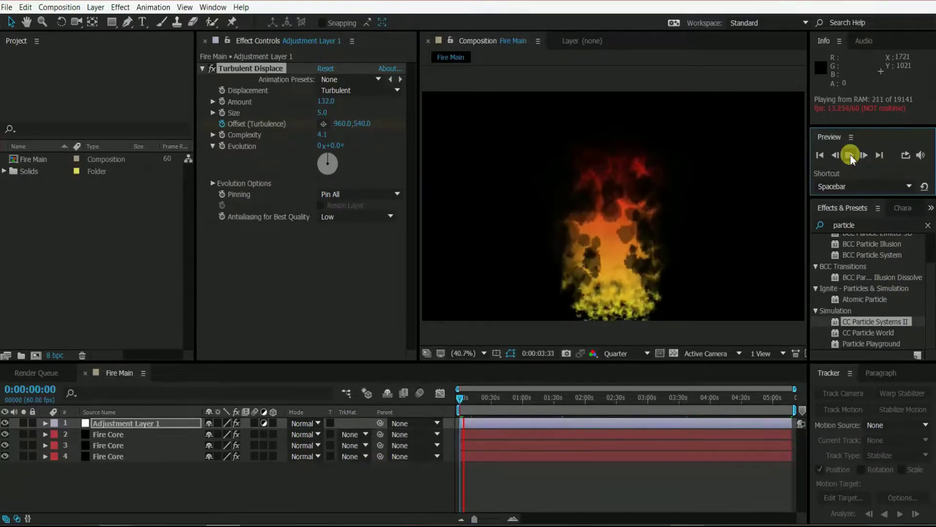
left_click(851, 155)
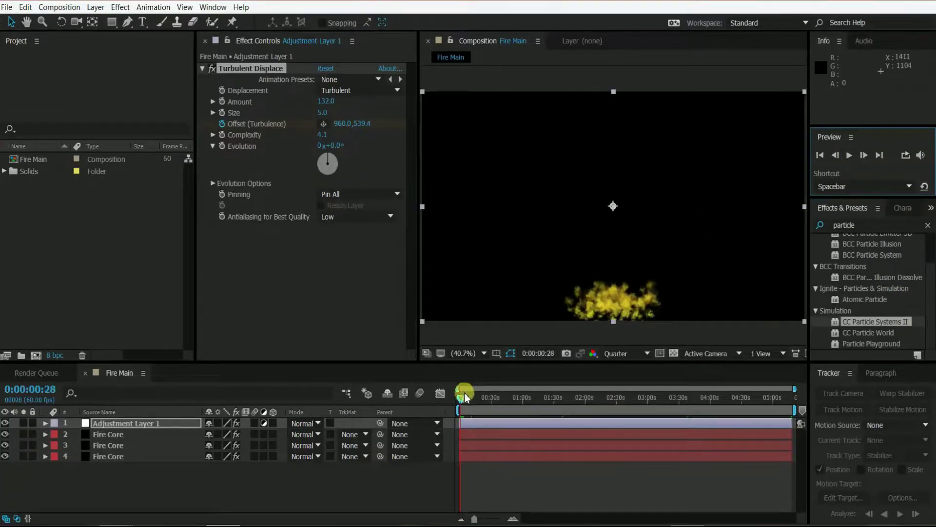
left_click_drag(464, 393, 721, 402)
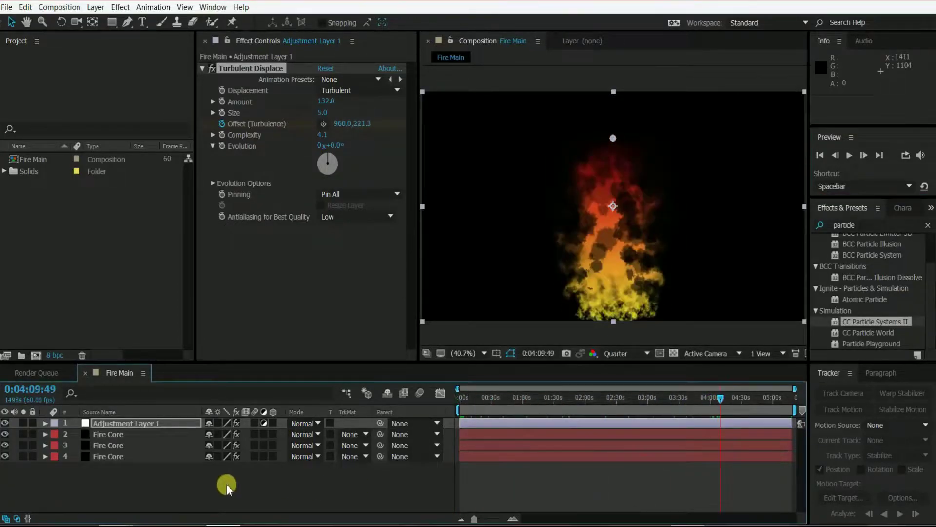
Step: Apply the Colorama color correction effect to Adjustment Layer 1 and collapse the Turbulent Displace settings
left_click(154, 490)
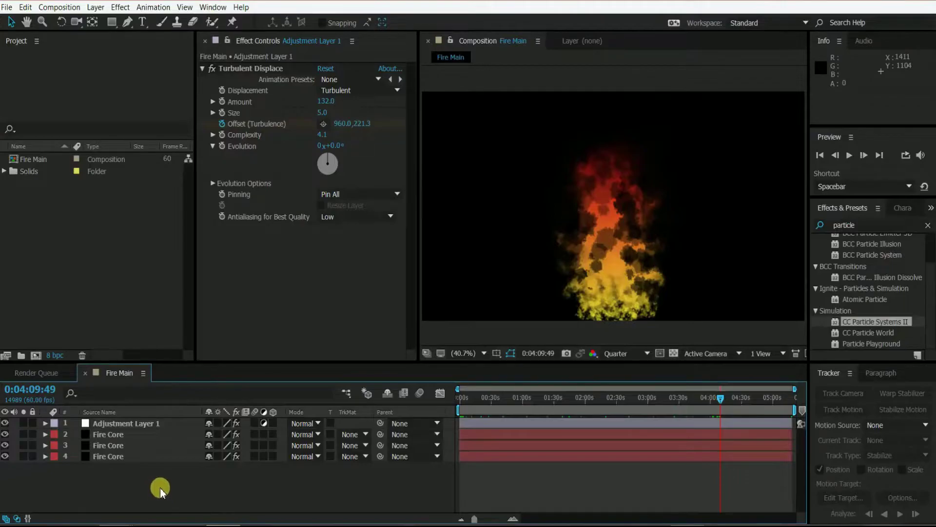
left_click(142, 423)
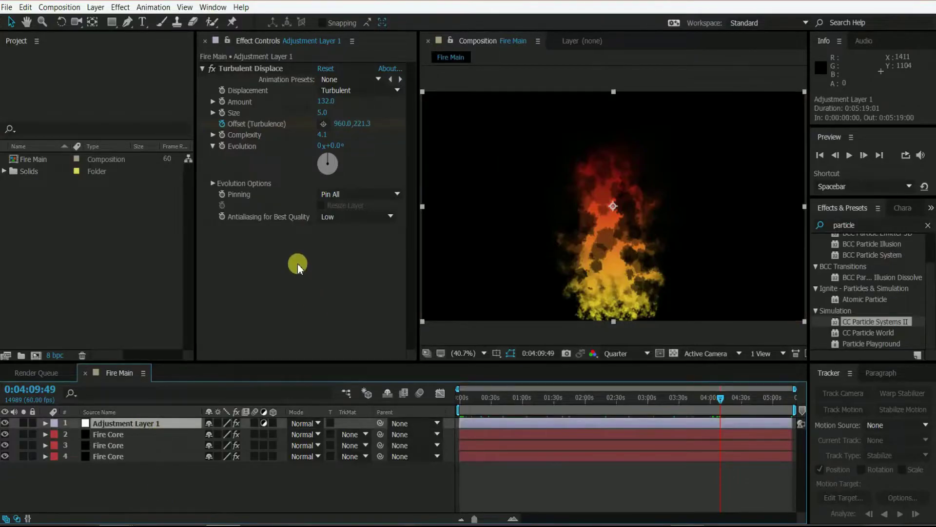
left_click(121, 6)
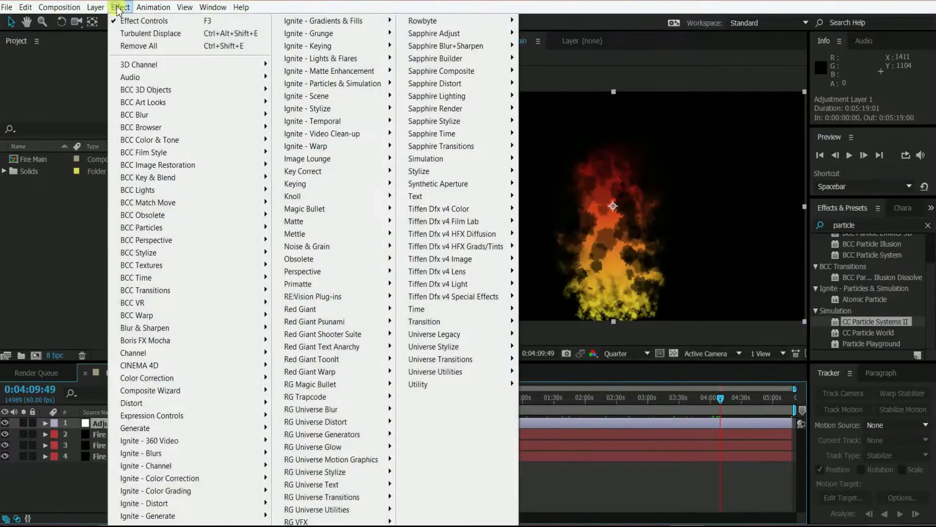
mouse_move(209, 378)
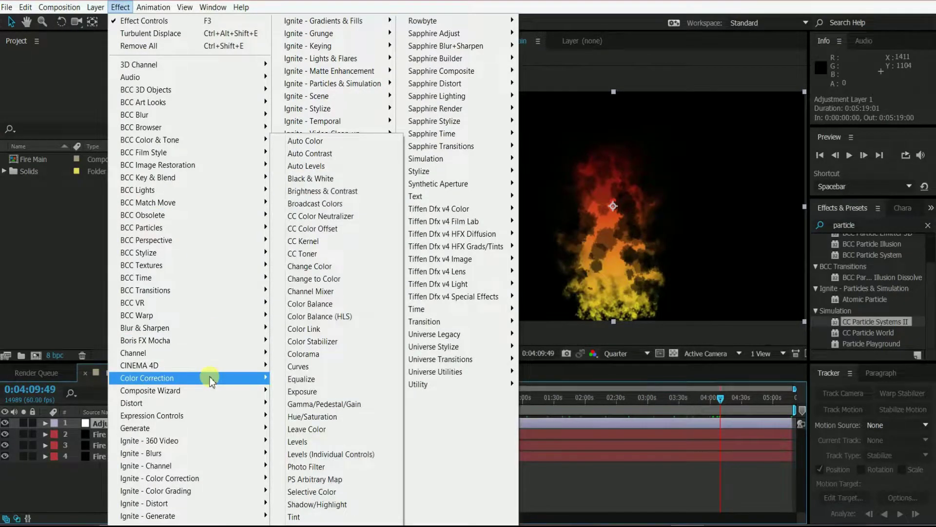
left_click(324, 353)
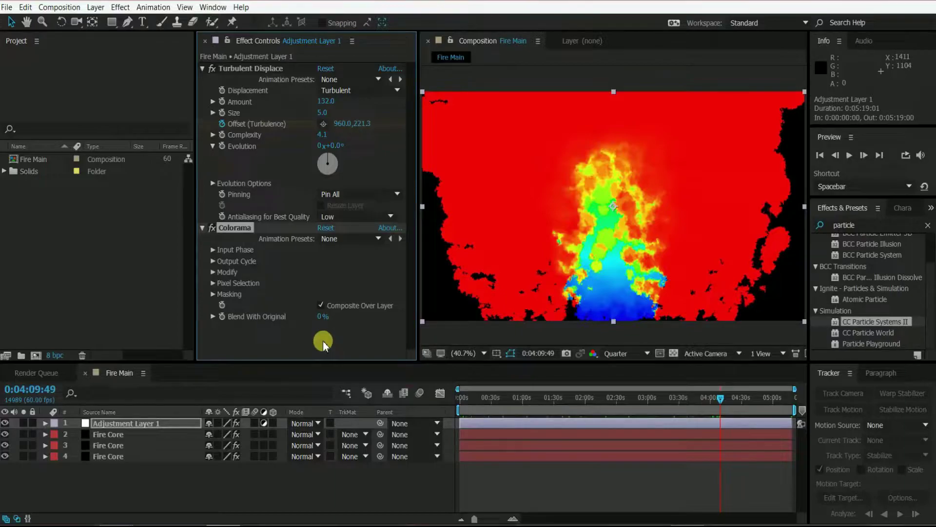
left_click(202, 69)
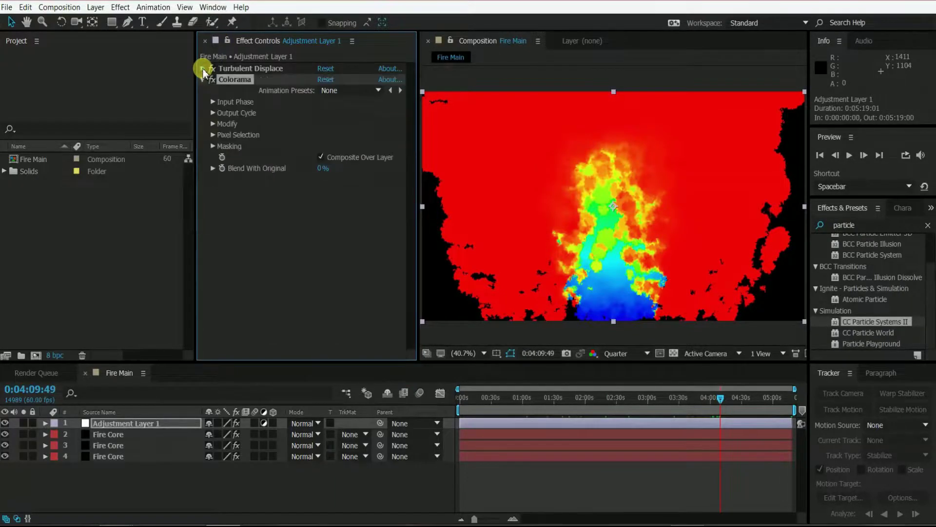
left_click(292, 220)
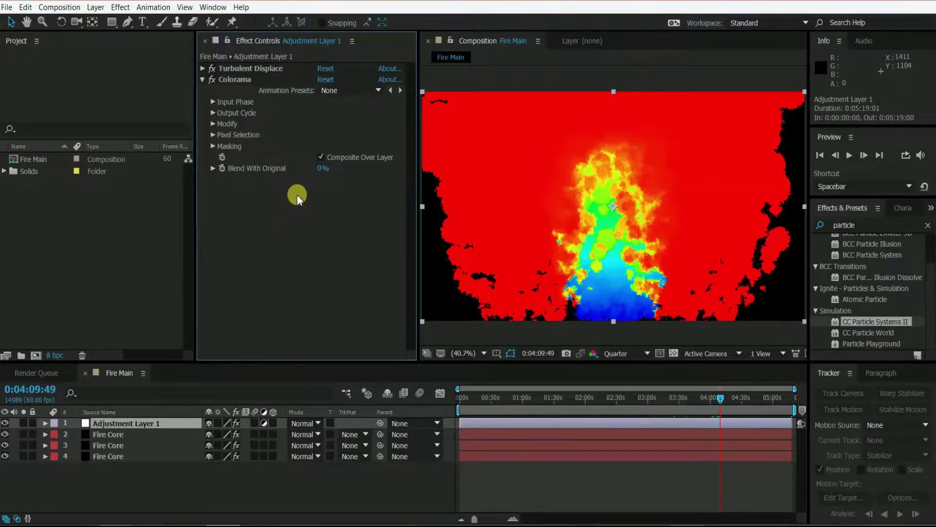
Step: Set Colorama's Output Cycle preset palette to Fire and check the recolored flames around 0:03:59:16
left_click(213, 113)
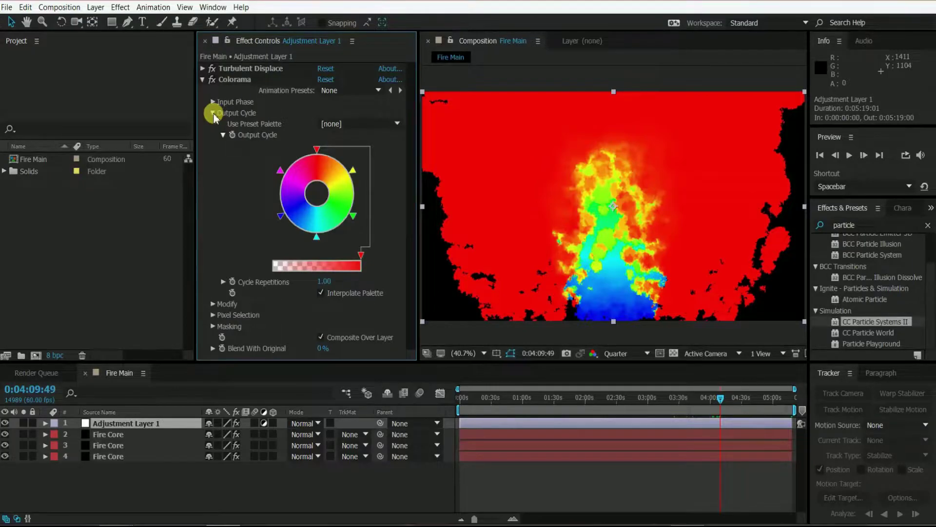
left_click(391, 125)
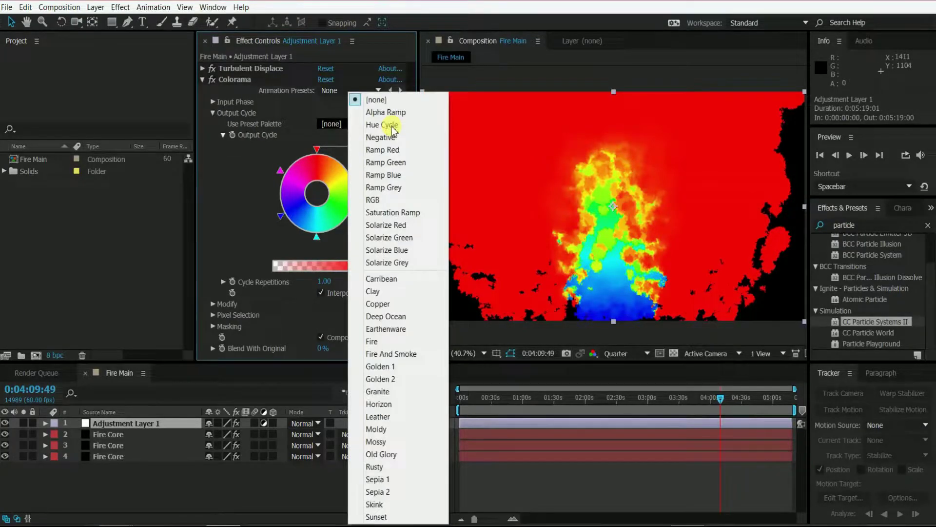
left_click(372, 341)
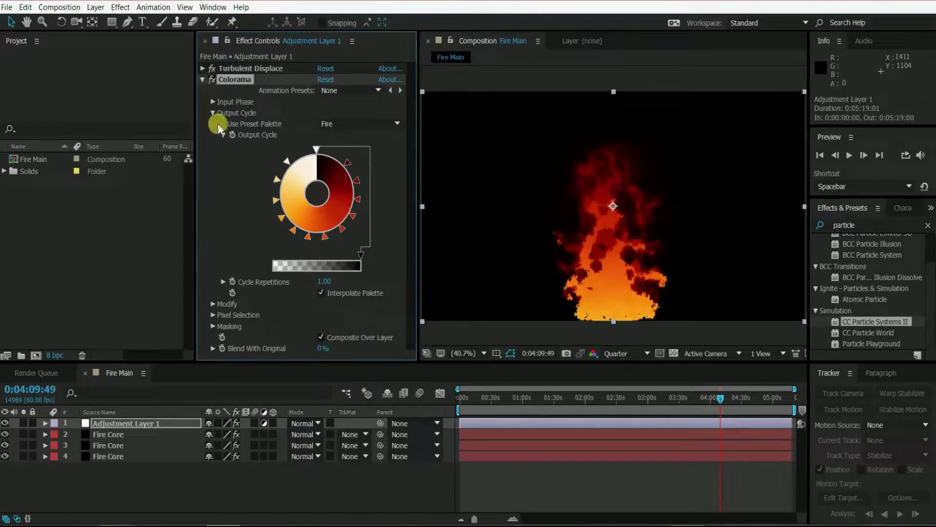
left_click(224, 136)
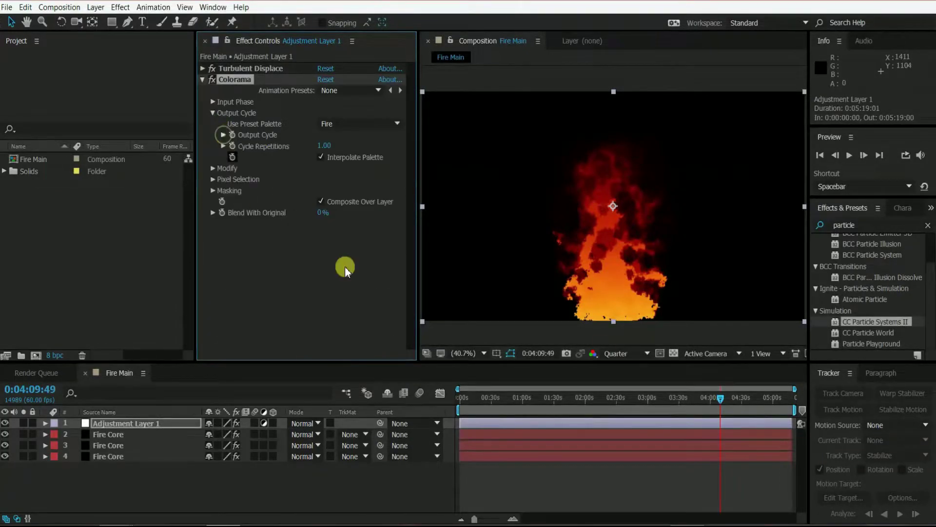
left_click_drag(479, 395, 709, 396)
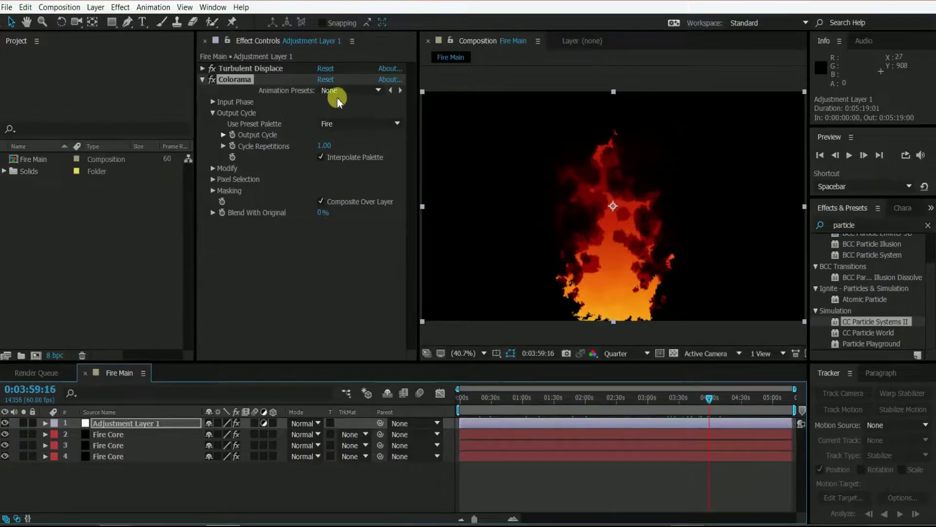
Step: Try Red as Colorama's Get Phase From source, set it to Saturation, and scrub the fire to 0:03:25:50
left_click(212, 102)
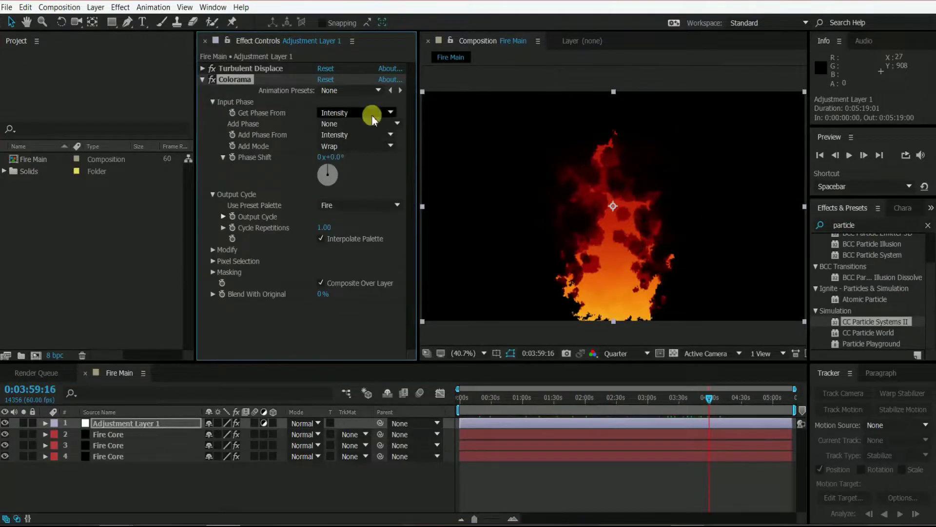
left_click(386, 114)
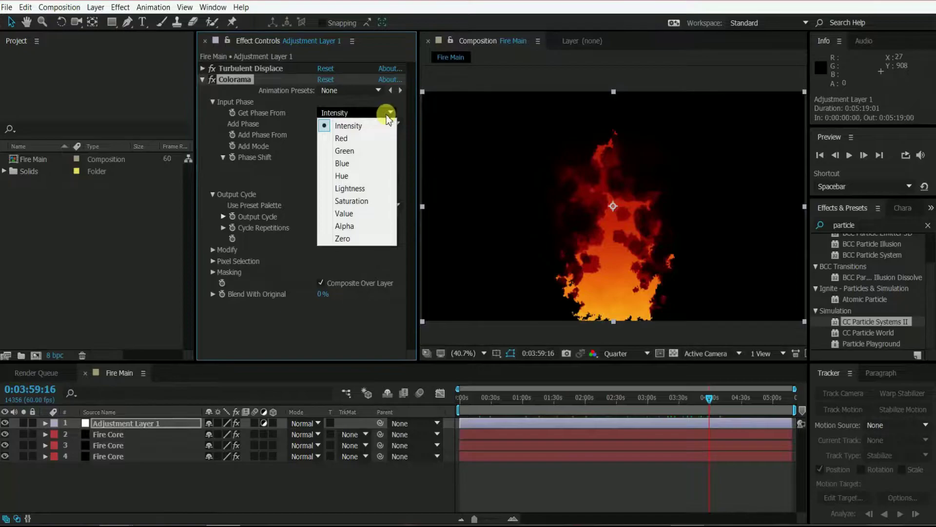
left_click(342, 139)
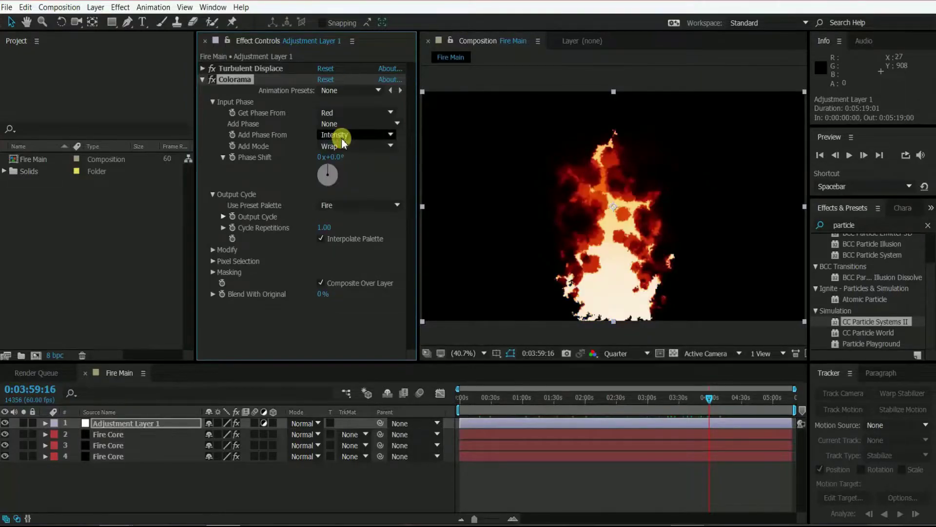
left_click(372, 113)
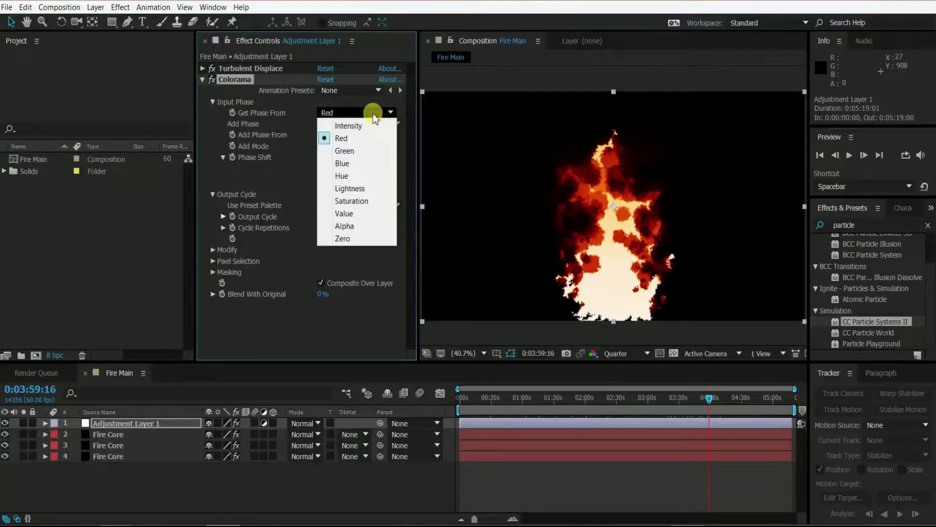
left_click(347, 202)
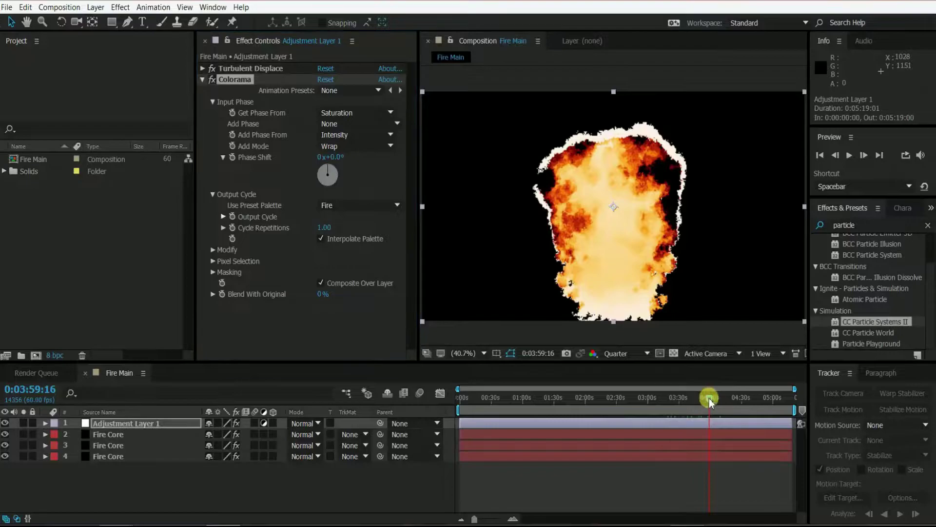
mouse_move(709, 400)
left_mouse_down()
mouse_move(562, 400)
mouse_move(674, 406)
left_mouse_up()
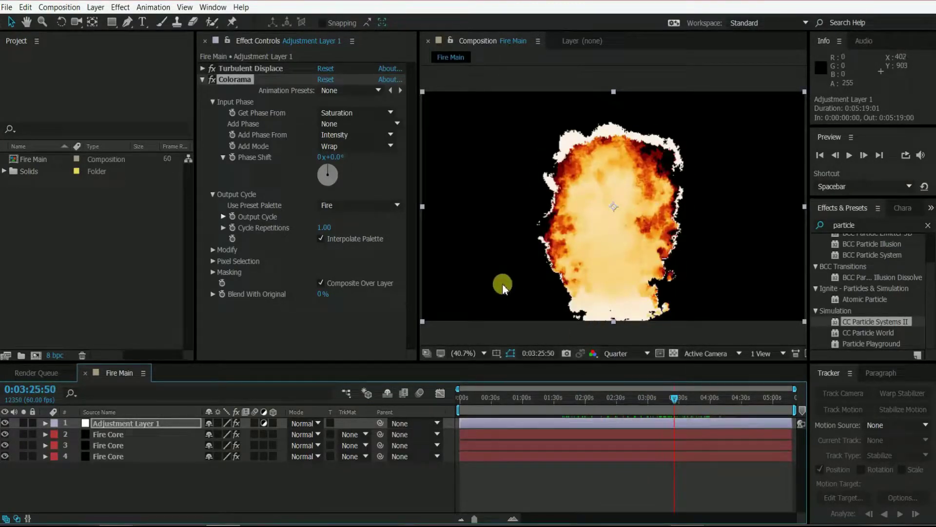
Step: Set the uppermost Fire Core layer's CC Particle Systems II Birth Rate to 4.4 and Longevity to 3.0 seconds
left_click(107, 435)
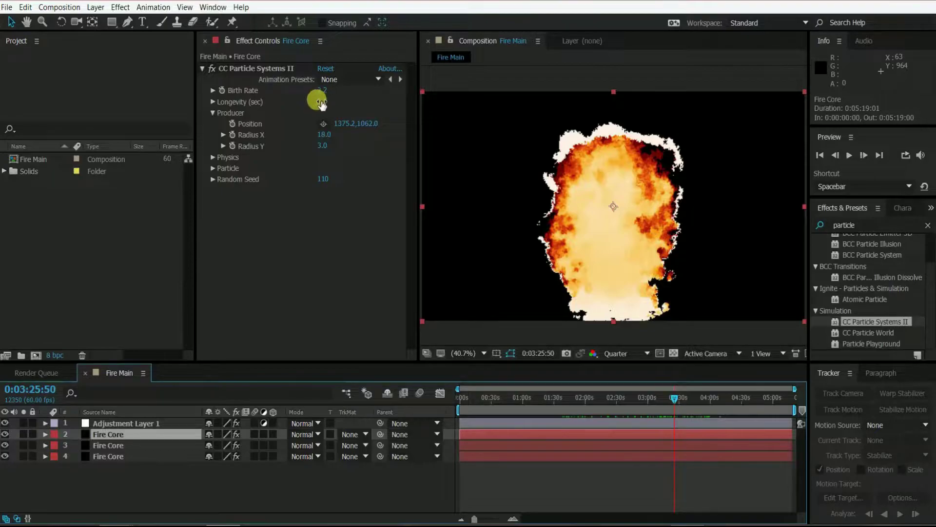
left_click_drag(317, 101, 372, 103)
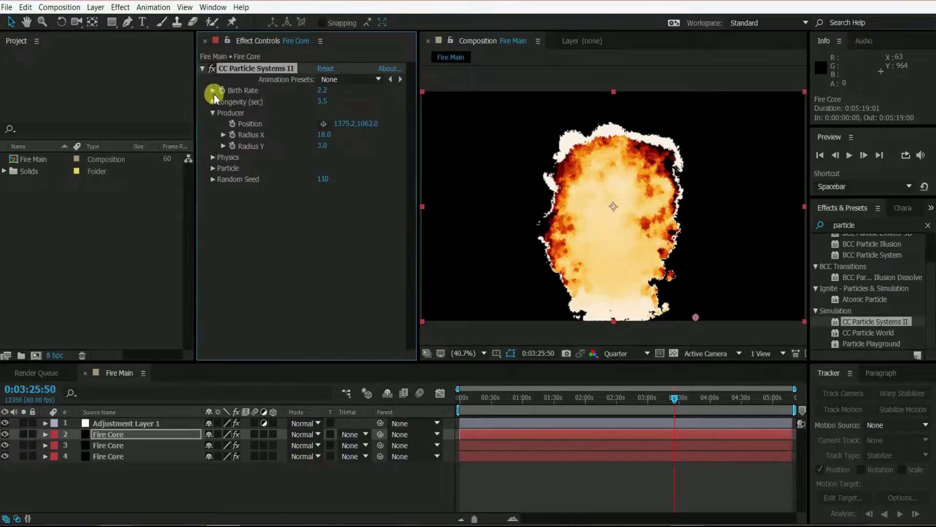
mouse_move(317, 89)
left_mouse_down()
mouse_move(293, 89)
mouse_move(324, 93)
left_mouse_up()
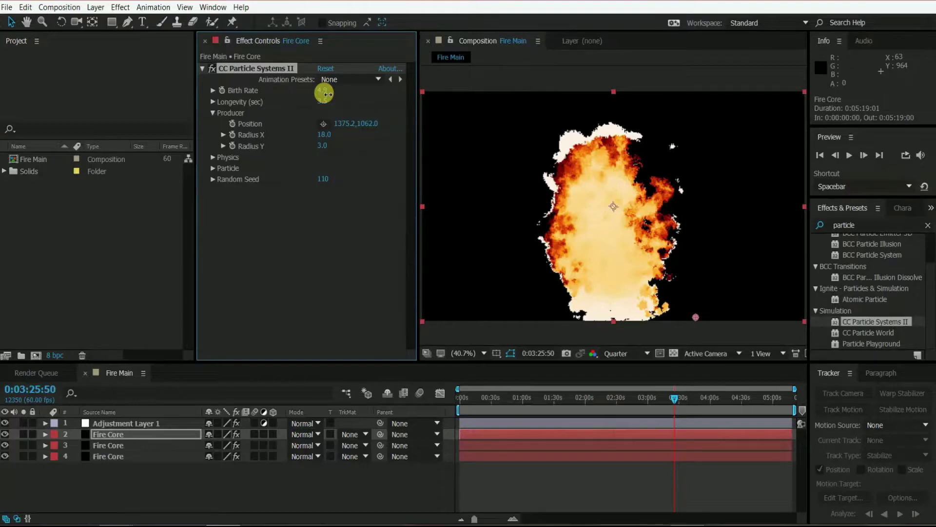
left_click_drag(328, 95, 325, 94)
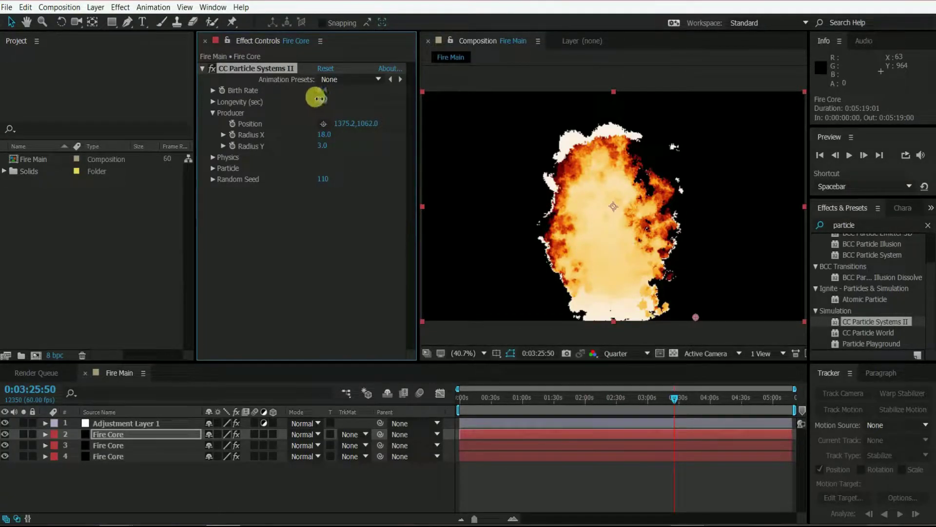
left_click_drag(319, 98, 296, 102)
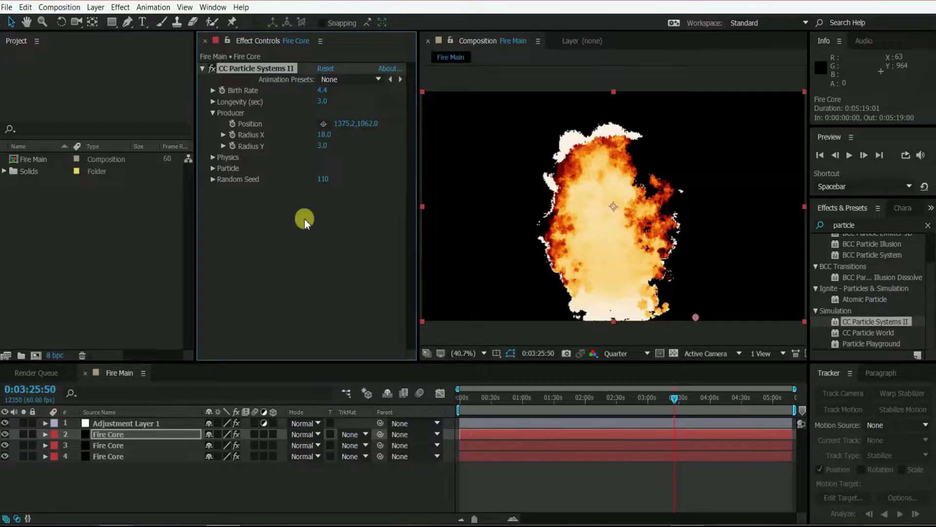
Step: Set the middle Fire Core layer's Birth Rate to 4.4 and Longevity to 2.6 seconds, and collapse its particle effect
left_click(108, 445)
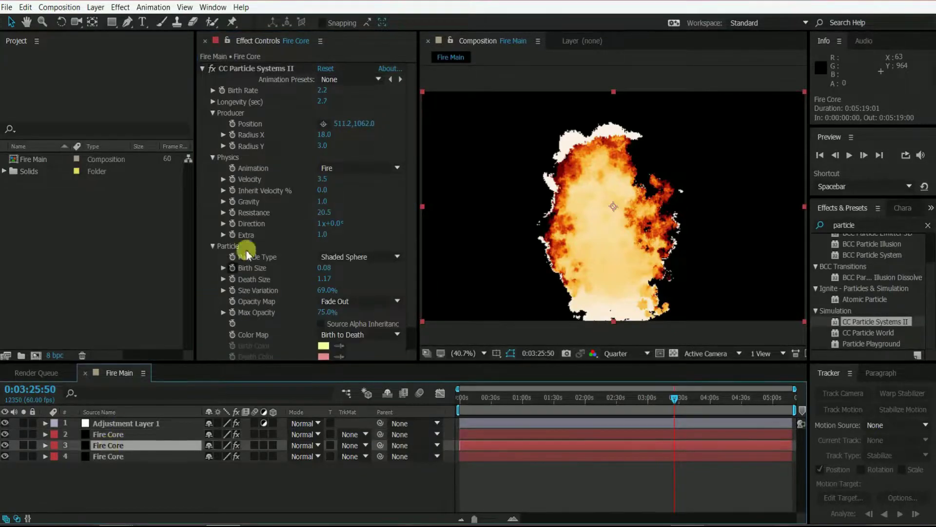
left_click(99, 435)
left_click(108, 446)
left_click(318, 93)
left_click_drag(320, 91, 330, 91)
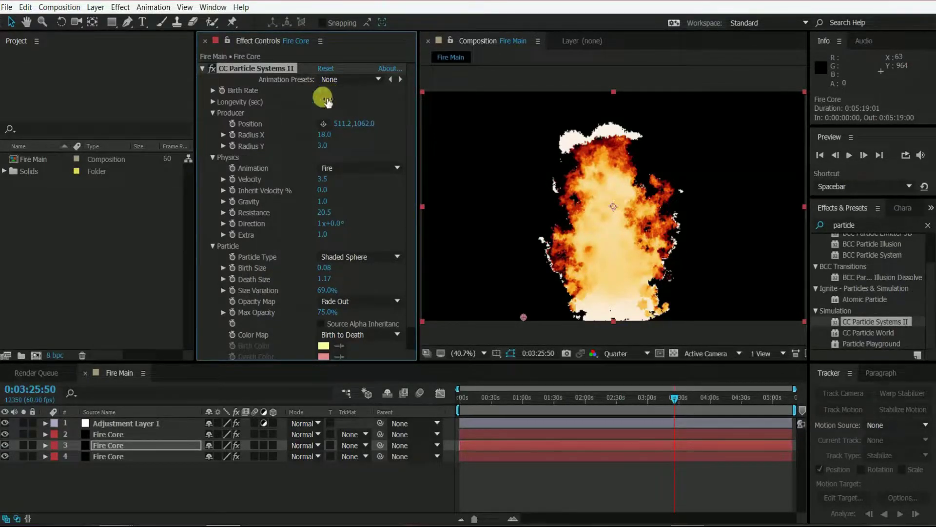
left_click_drag(325, 102, 312, 101)
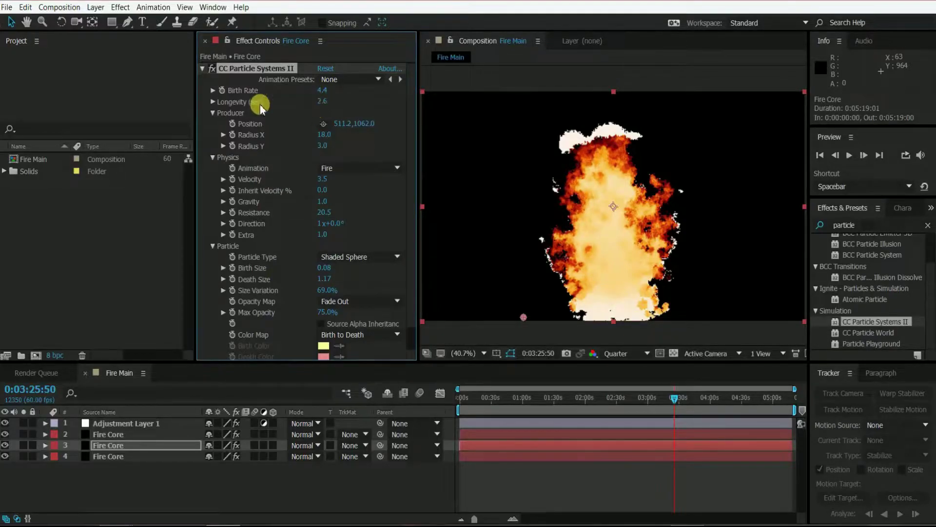
left_click(202, 68)
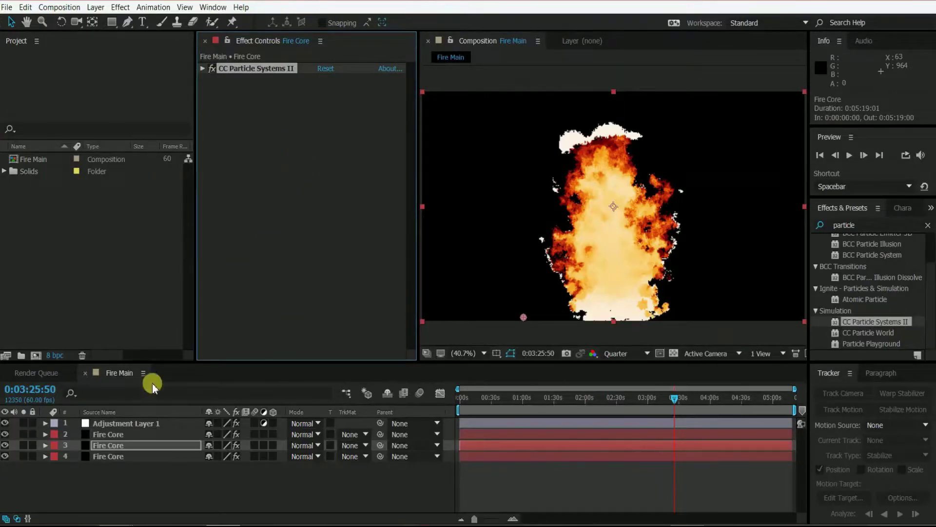
Step: Apply the Extract keying effect to Adjustment Layer 1 after Colorama and set its White Point to 235
left_click(120, 424)
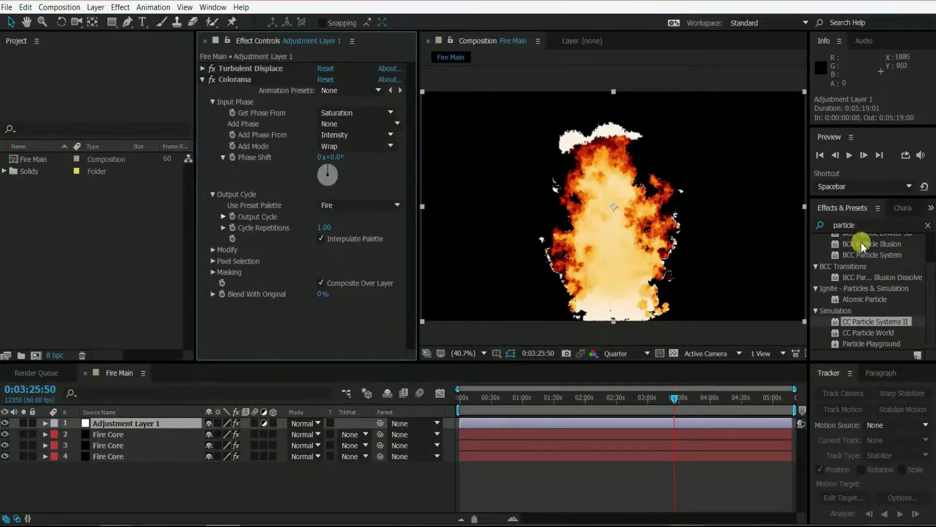
left_click_drag(862, 225, 810, 220)
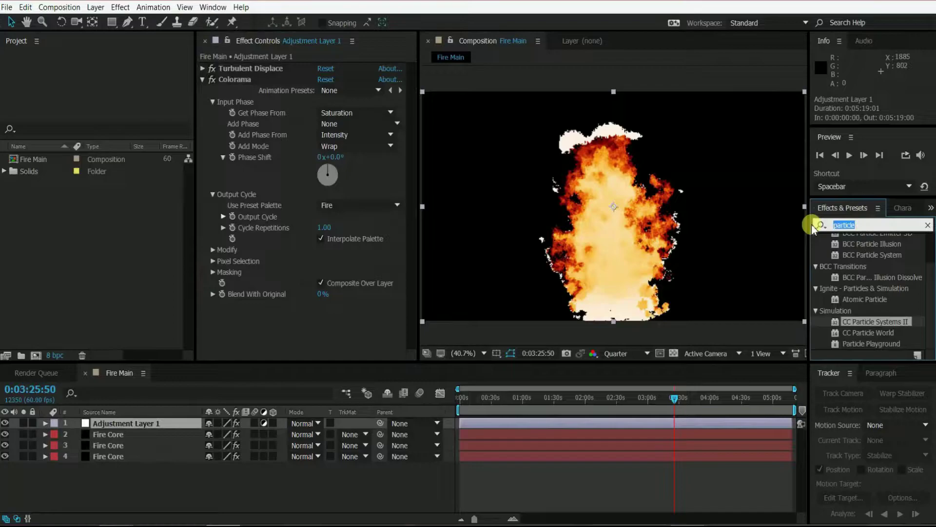
type("extract")
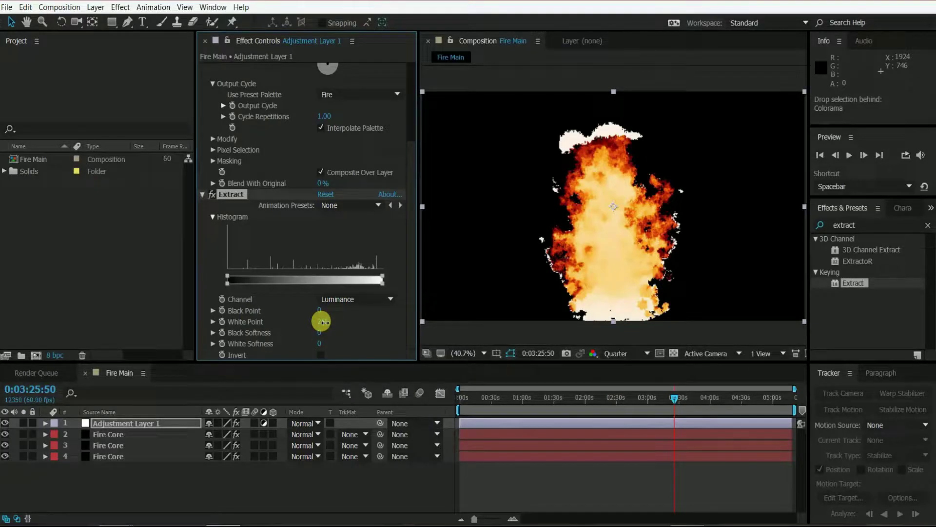
mouse_move(325, 322)
left_mouse_down()
mouse_move(335, 322)
mouse_move(325, 323)
left_mouse_up()
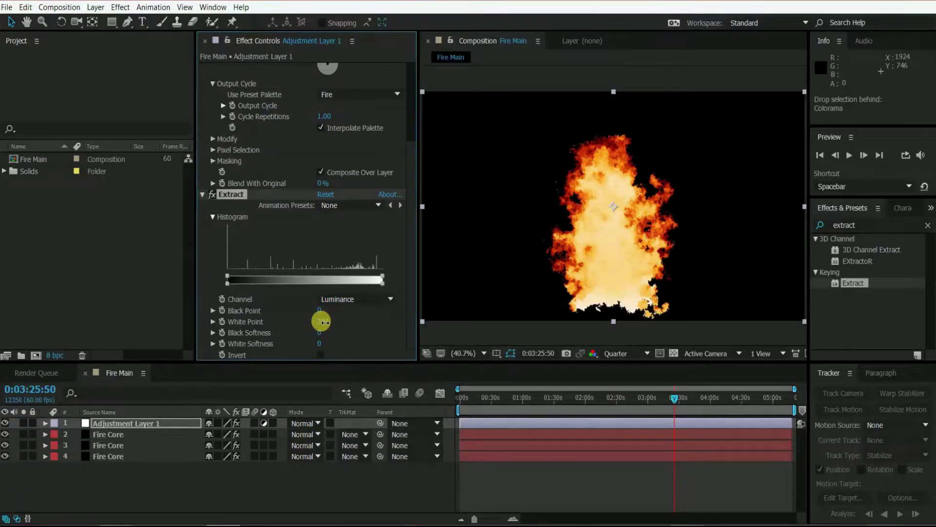
left_click_drag(324, 323, 318, 320)
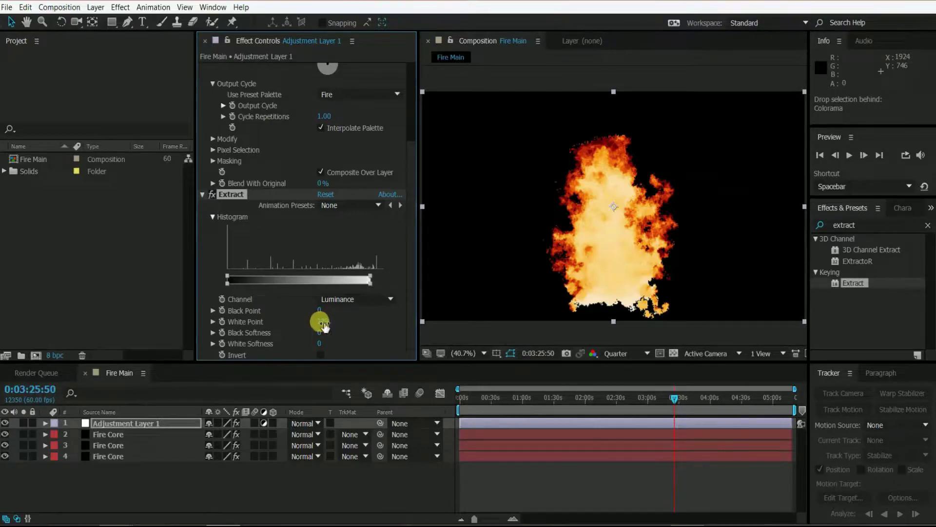
Step: Preview the fire from the start of the composition and check it briefly against the transparency grid
left_click(477, 397)
left_click_drag(475, 396, 449, 396)
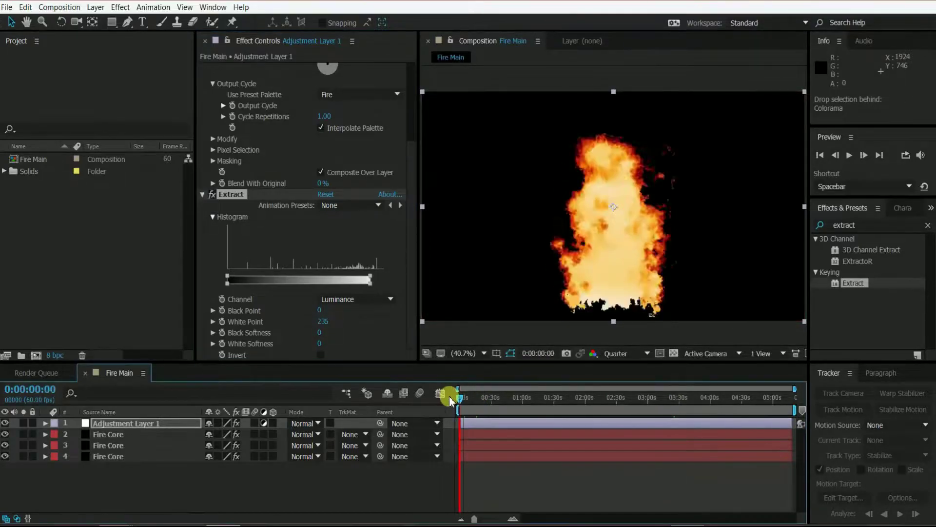
left_click(849, 154)
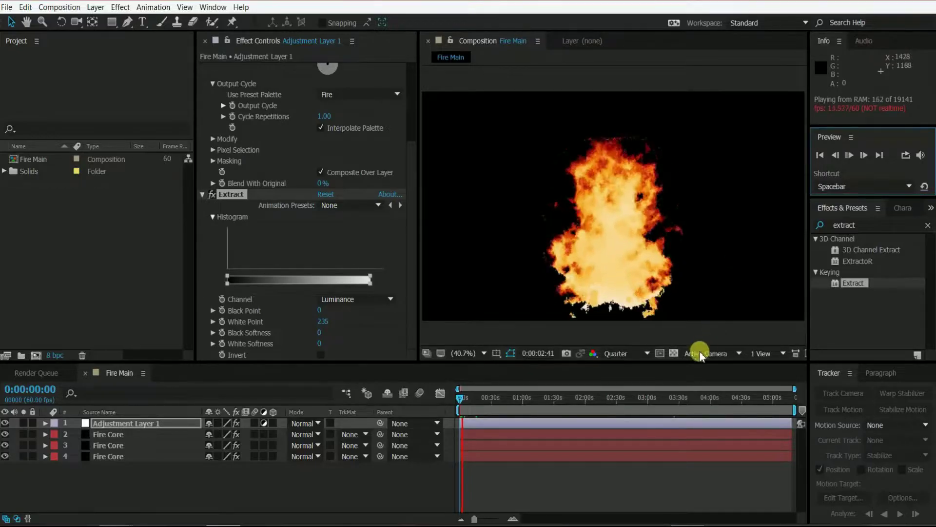
left_click(674, 353)
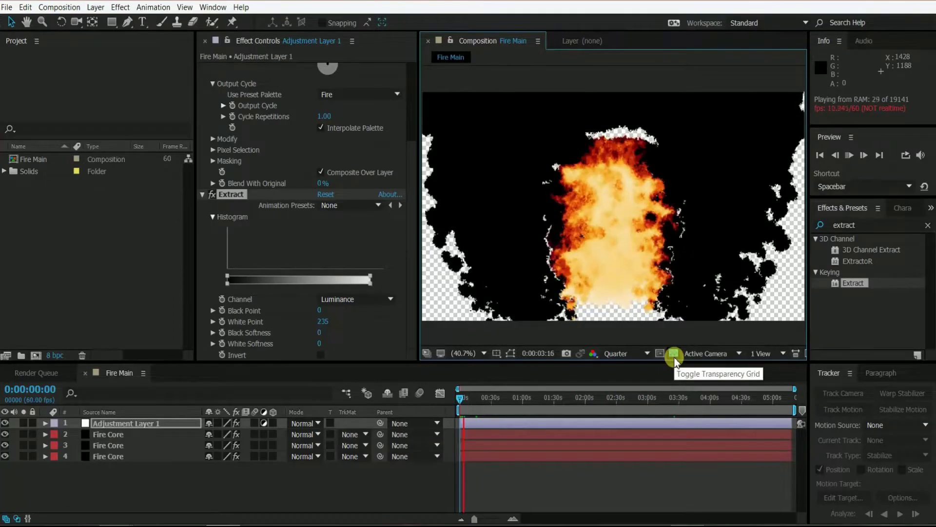
left_click(674, 353)
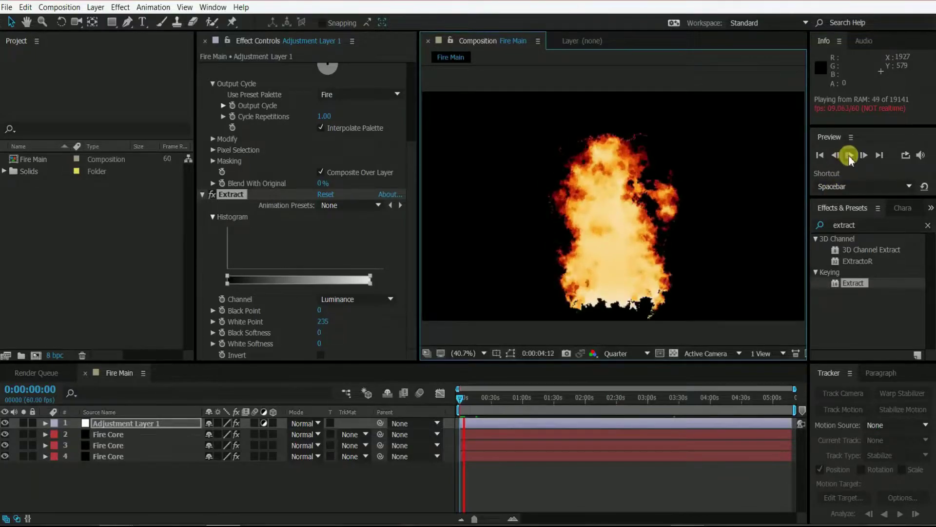
Step: Inspect the fire at Full preview resolution around 0:03:14:42 and 0:03:36:59
left_click(643, 396)
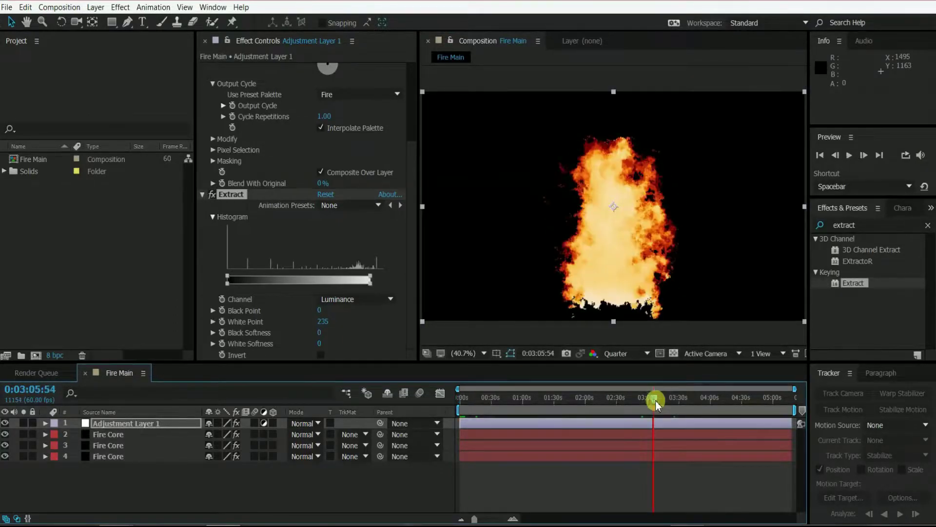
left_click_drag(655, 400, 663, 400)
left_click(631, 353)
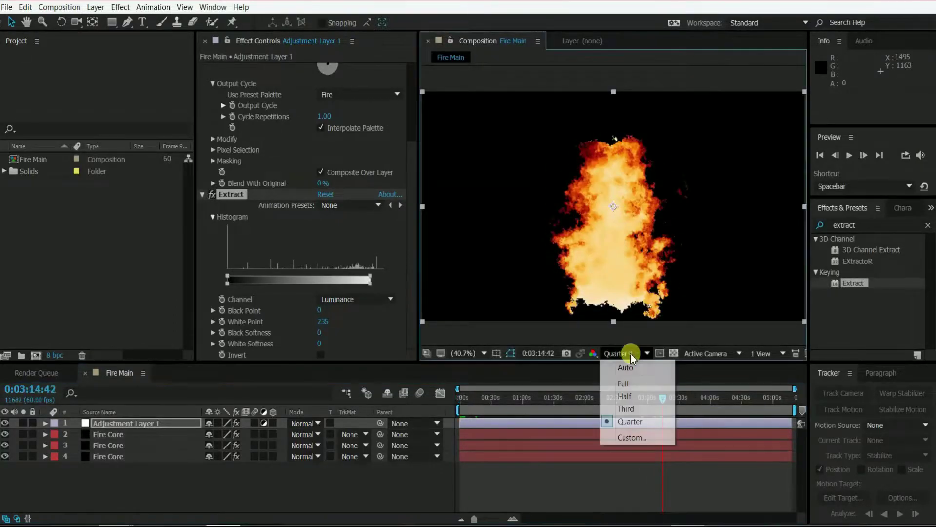
left_click(626, 385)
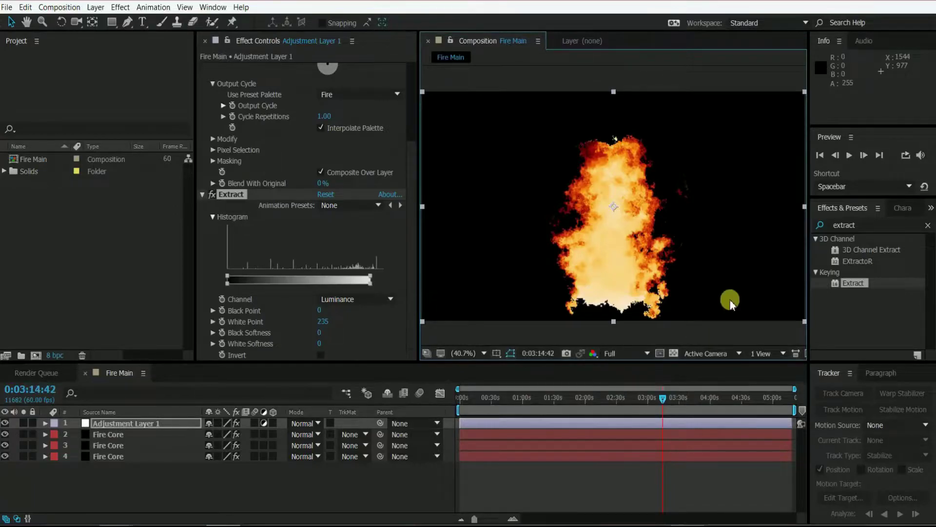
left_click(686, 397)
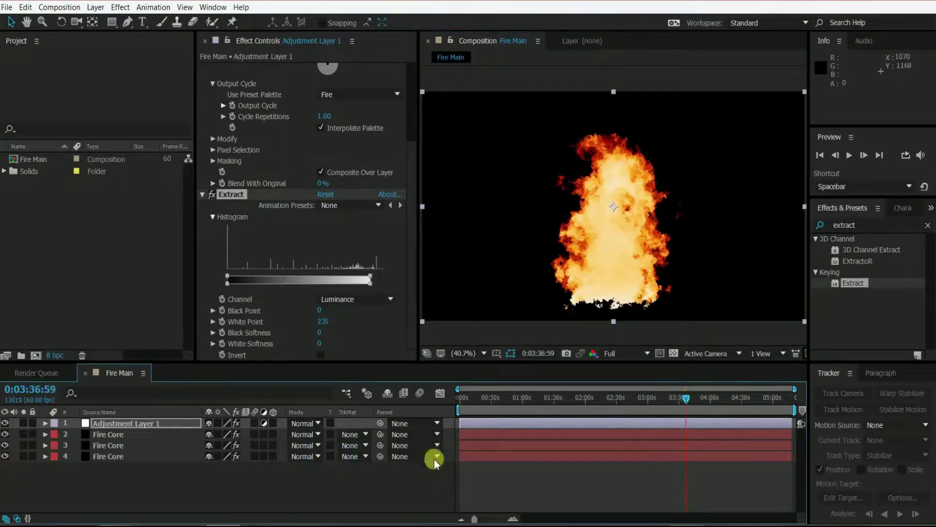
Step: Switch the preview to Quarter resolution and set the lowest Fire Core layer's Birth Rate to 1.6 and Longevity to 2.1 seconds
left_click(121, 456)
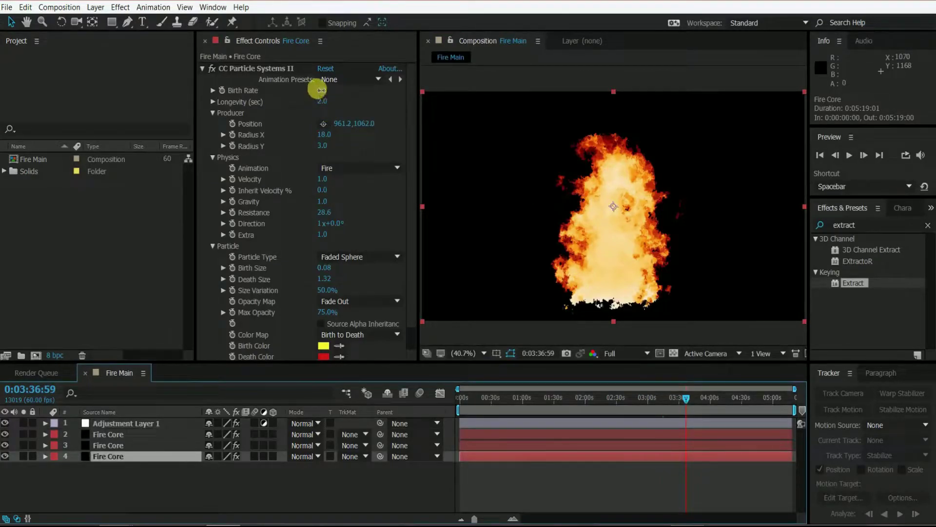
mouse_move(320, 90)
left_mouse_down()
mouse_move(297, 89)
mouse_move(309, 89)
left_mouse_up()
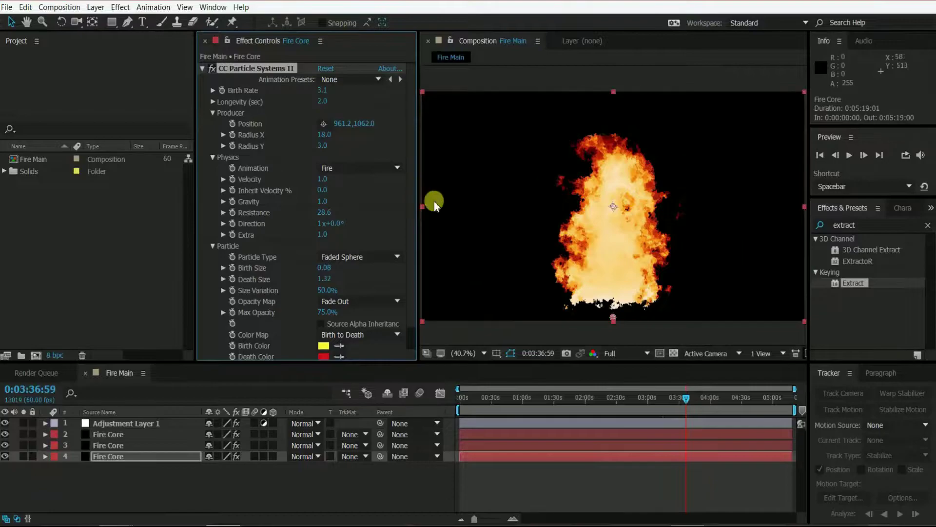
left_click(460, 376)
left_click(614, 352)
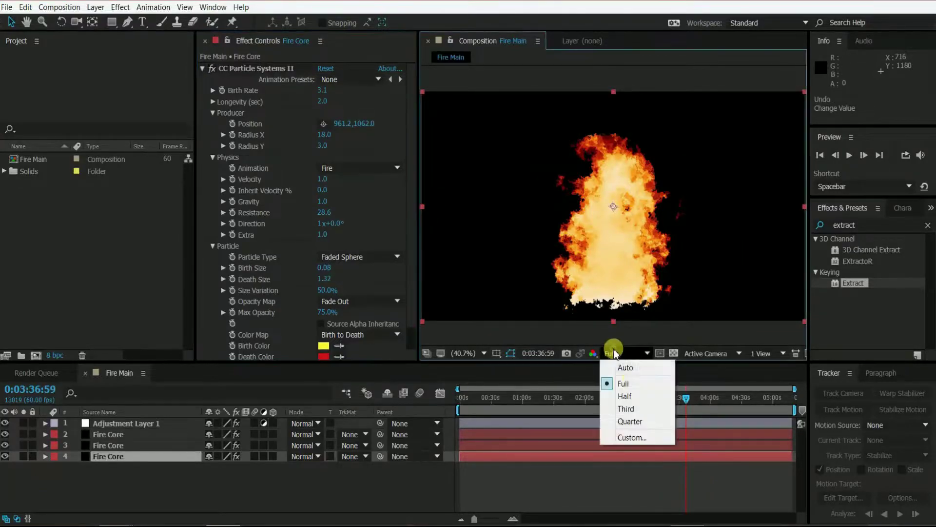
left_click(626, 421)
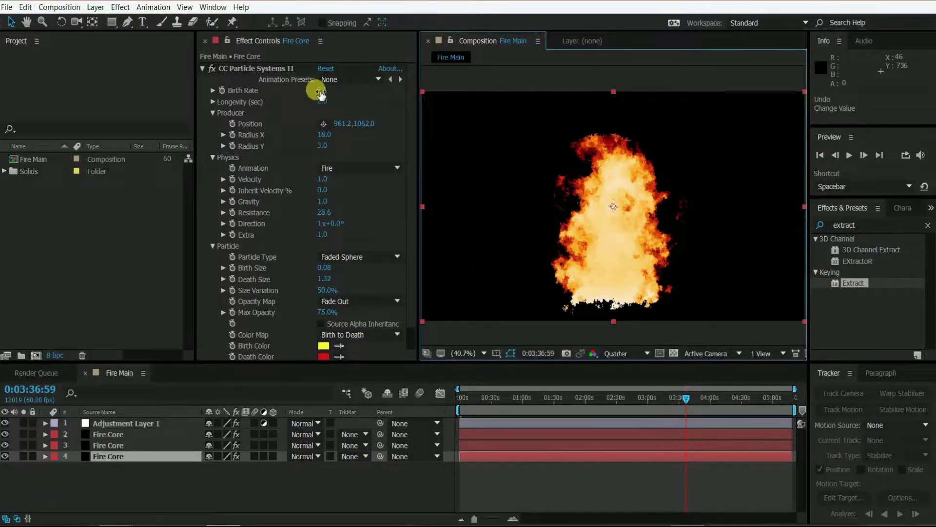
left_click_drag(319, 91, 307, 91)
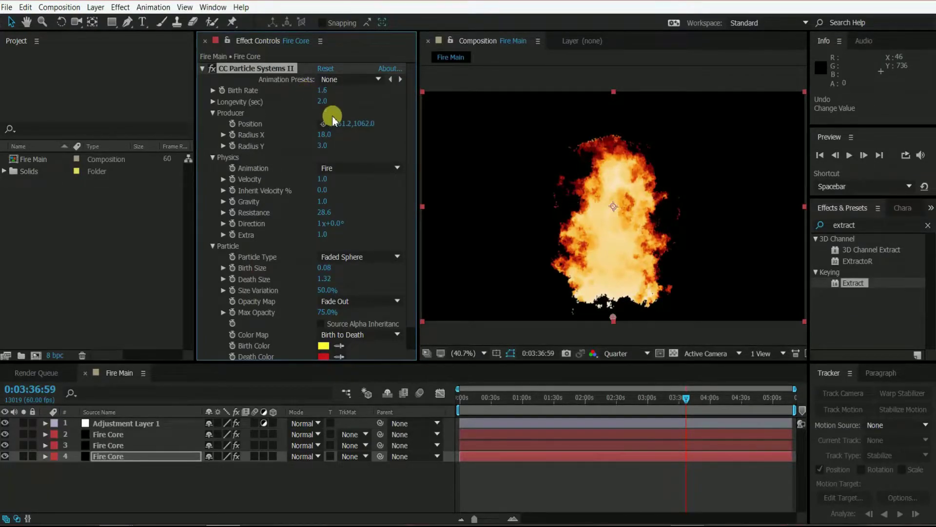
mouse_move(322, 101)
left_mouse_down()
mouse_move(311, 101)
mouse_move(327, 100)
left_mouse_up()
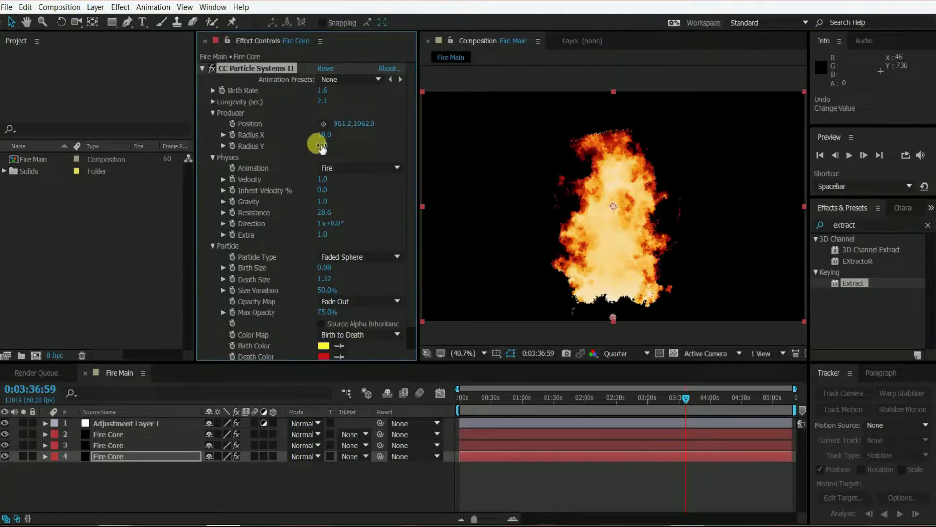
Step: Set the lowest Fire Core layer's producer Radius X to 13.0 and its particle Death Size to 1.29
left_click_drag(316, 144, 315, 143)
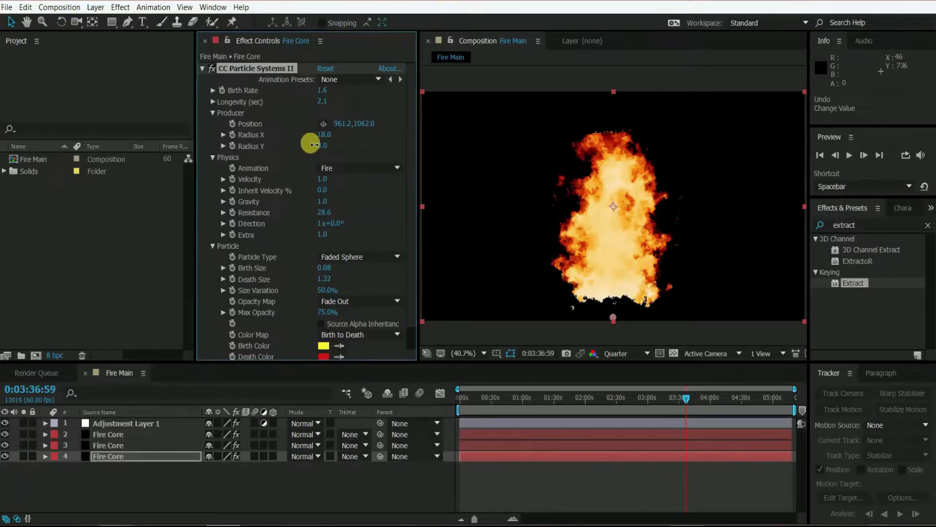
left_click_drag(311, 144, 315, 145)
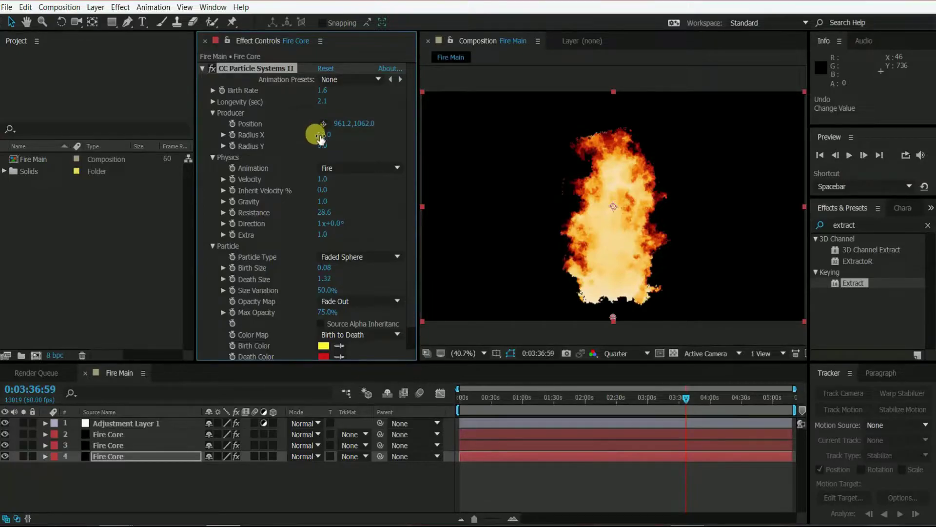
scroll(411, 231, "down", 2)
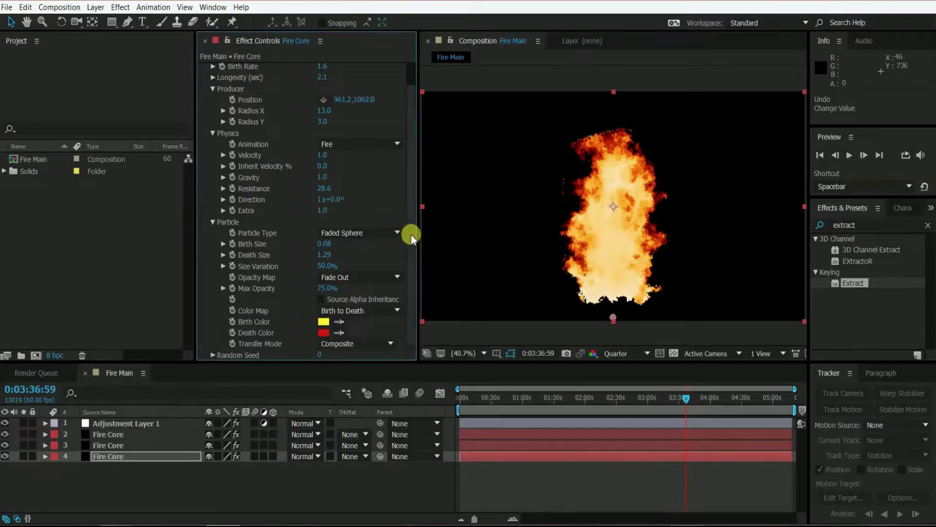
scroll(412, 195, "up", 2)
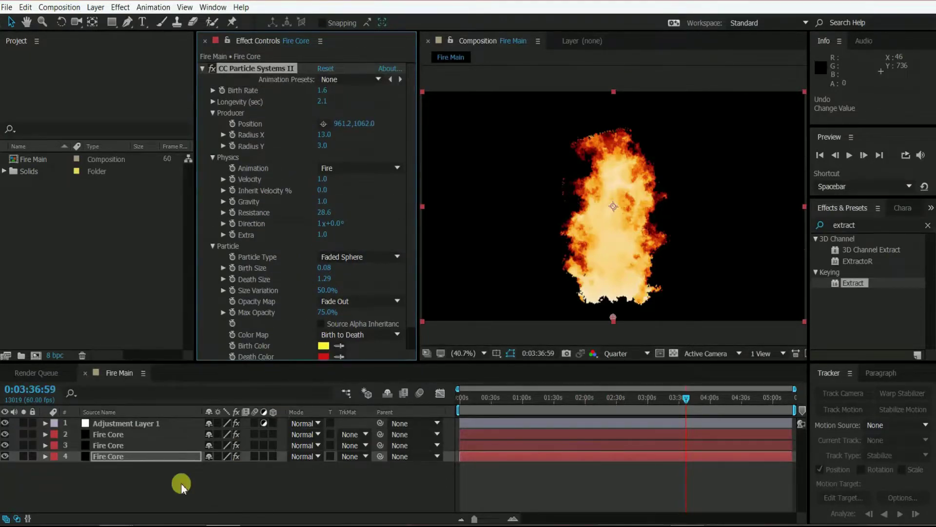
left_click(141, 491)
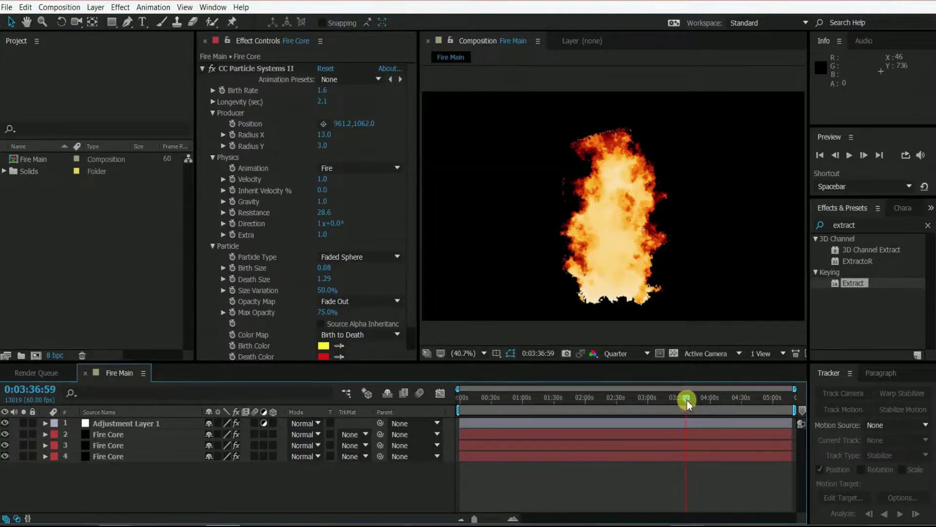
left_click_drag(686, 400, 643, 405)
Step: Pre-compose the adjustment layer and all three Fire Core layers into a new composition named Fire Core 1, moving all attributes
left_click_drag(106, 478, 110, 423)
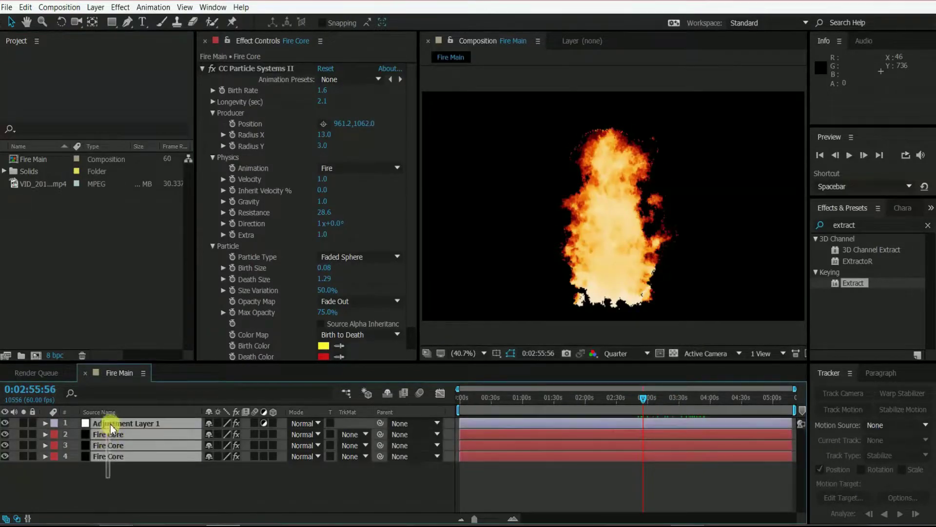
right_click(110, 424)
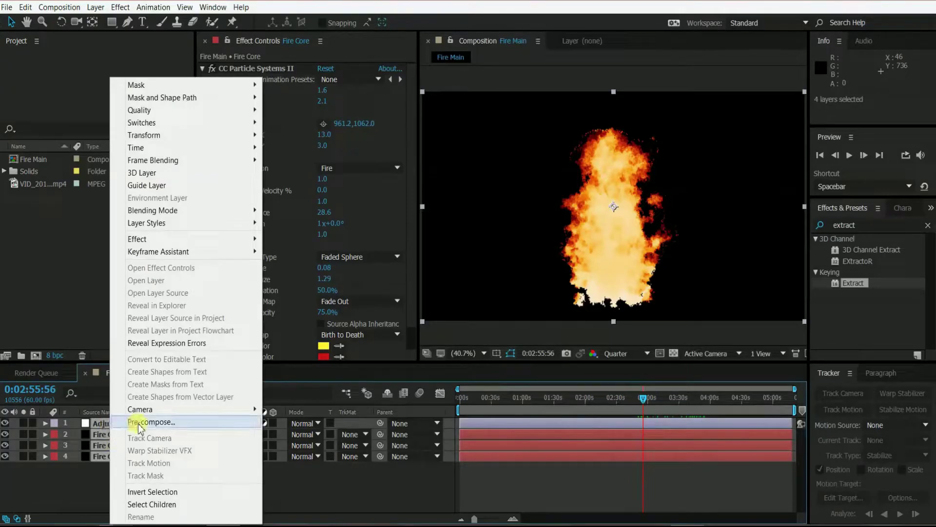
left_click(141, 422)
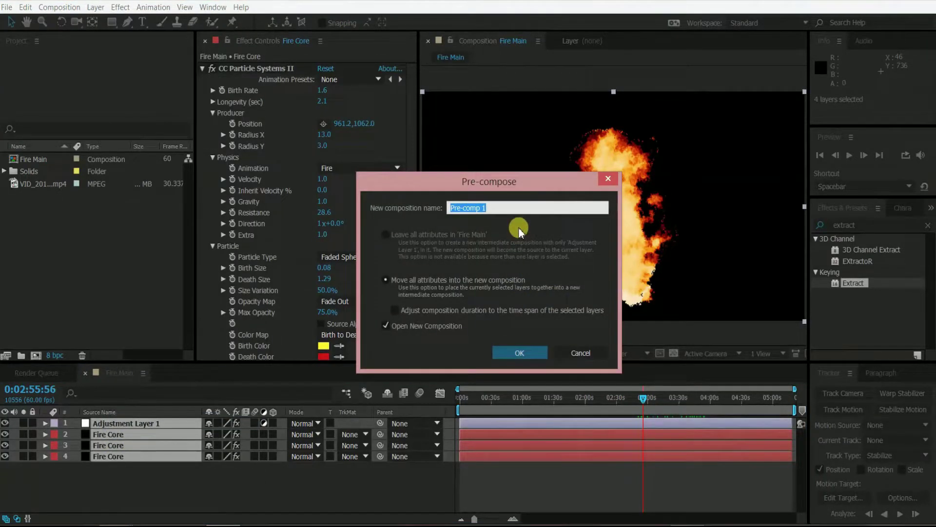
type("Fire Core 1")
left_click(527, 354)
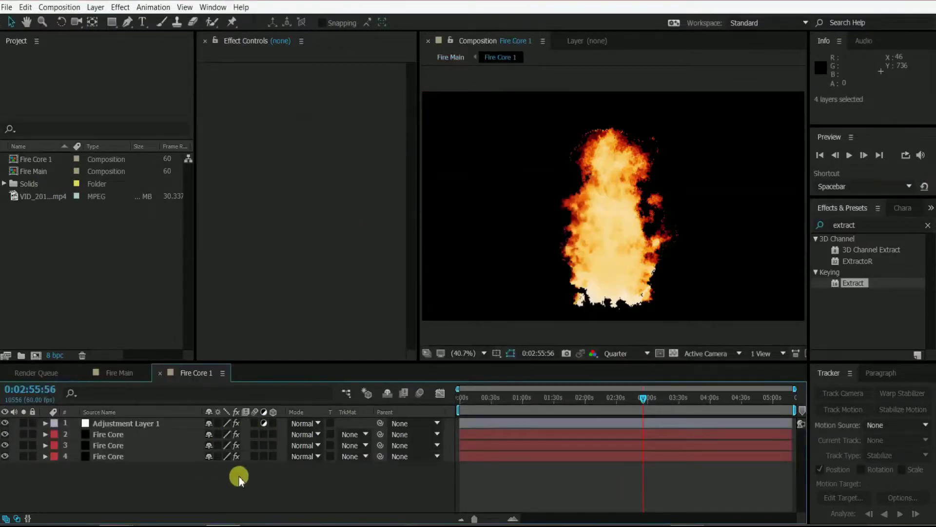
Step: Place the VID_20191013_162453.mp4 footage beneath the Fire Core 1 layer in the Fire Main composition
left_click(125, 372)
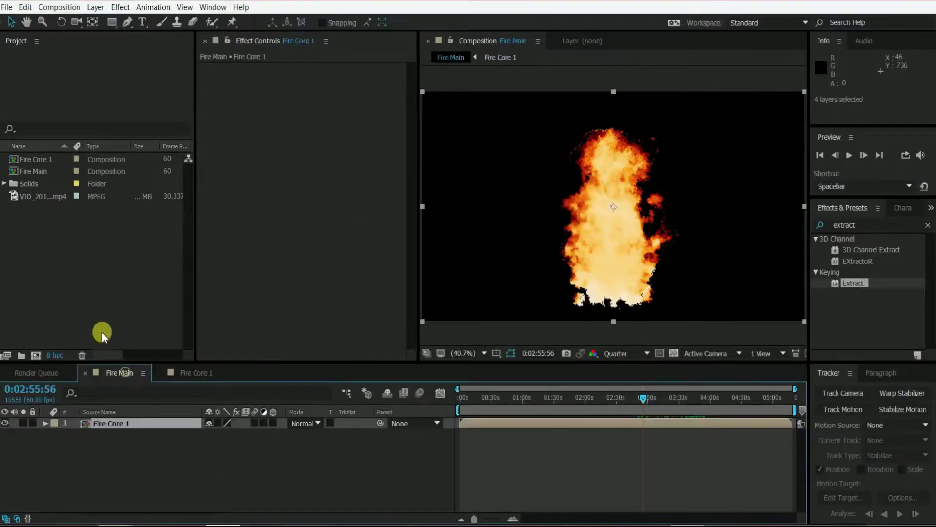
left_click_drag(35, 197, 104, 443)
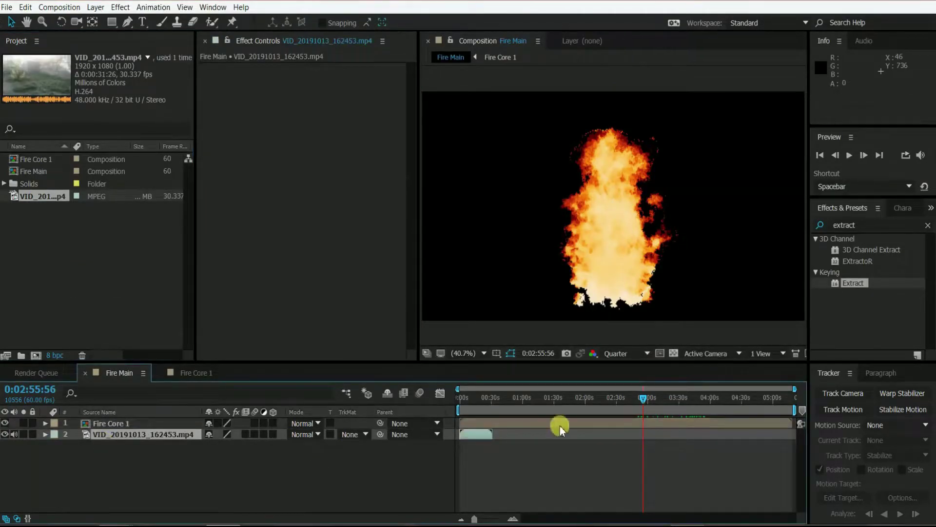
left_click_drag(470, 398, 467, 397)
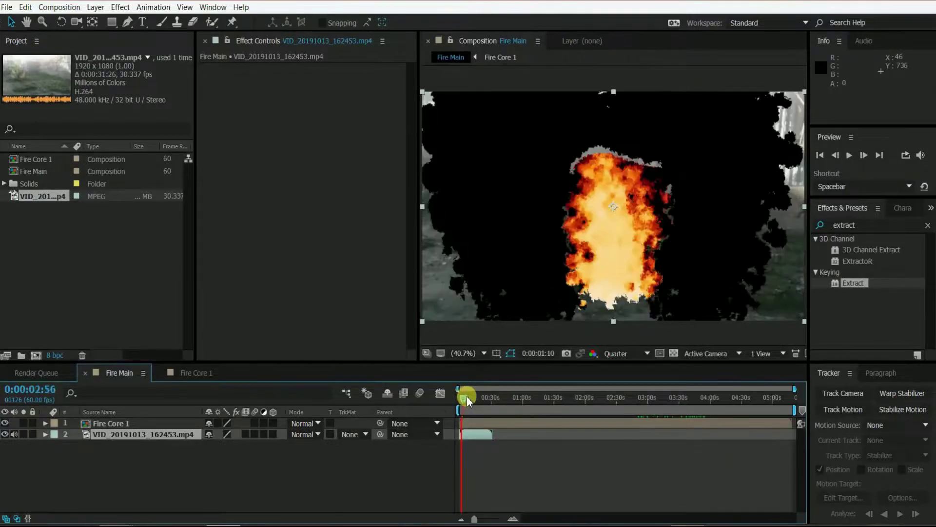
Step: Set Fire Core 1's blending mode to Screen and check the fire over the footage around 0:00:04:06
left_click(304, 423)
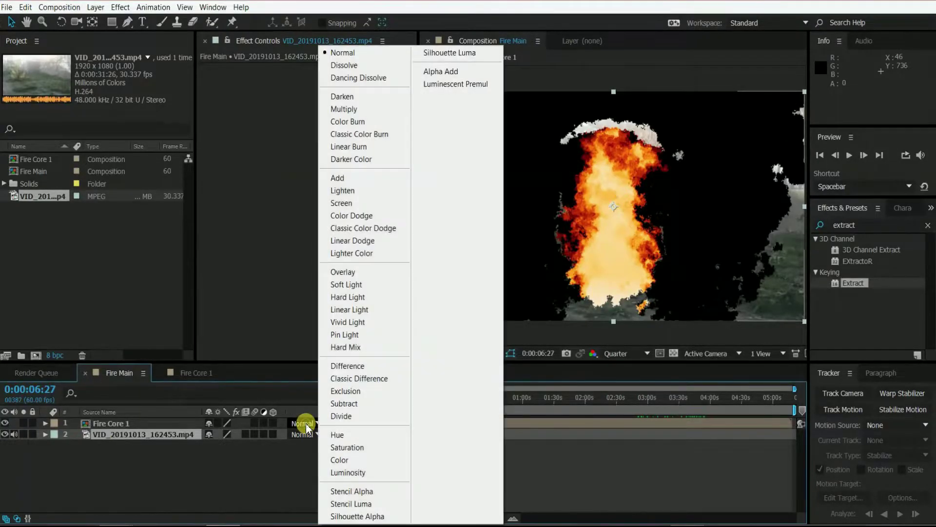
left_click(349, 204)
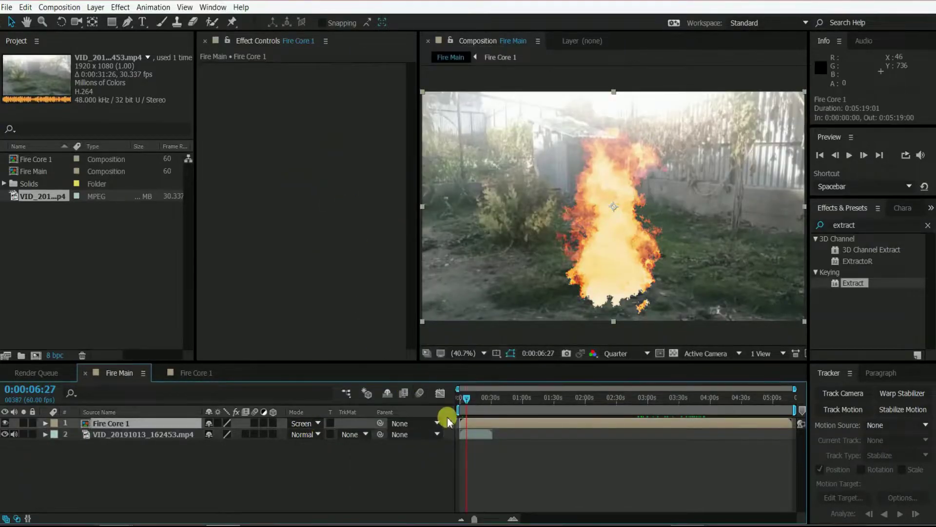
left_click_drag(467, 400, 465, 400)
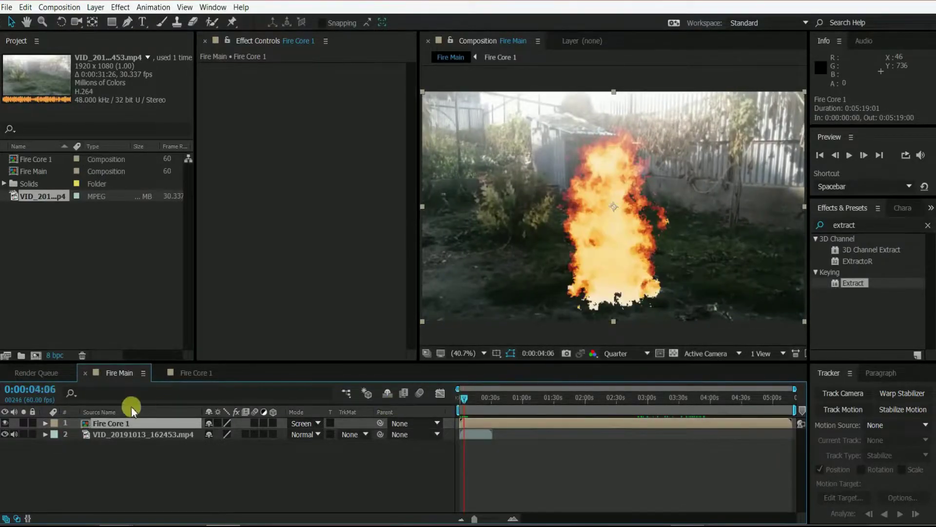
Step: Scale Fire Core 1 to 58% and reposition it on the ground at about 921, 439
key("s")
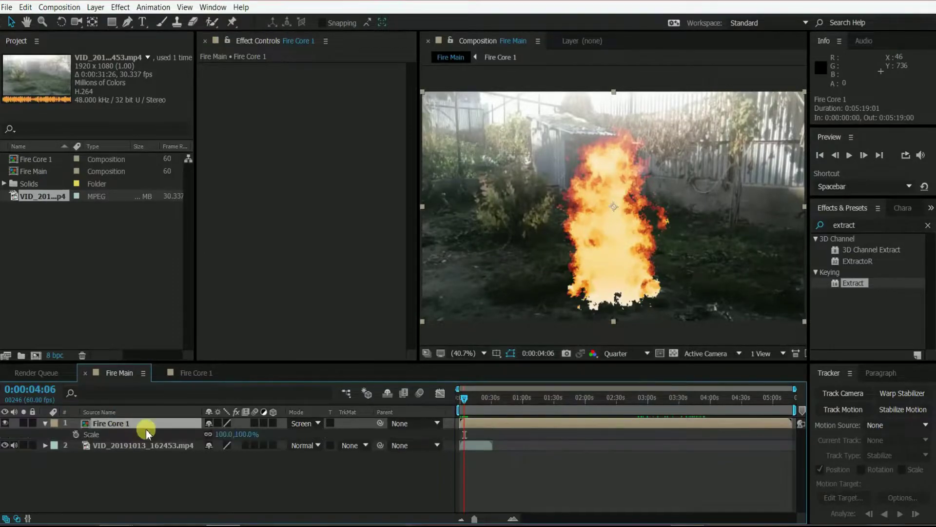
left_click_drag(253, 435, 232, 434)
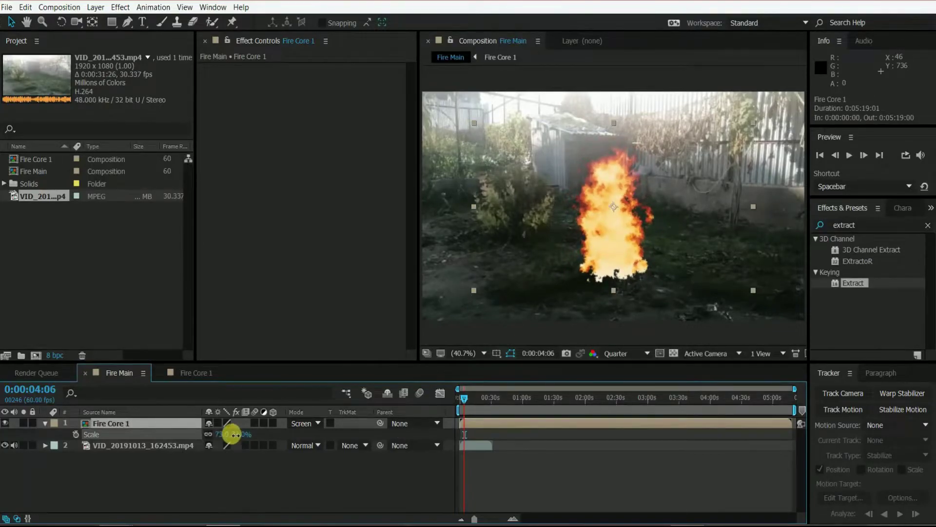
left_click_drag(613, 234, 600, 203)
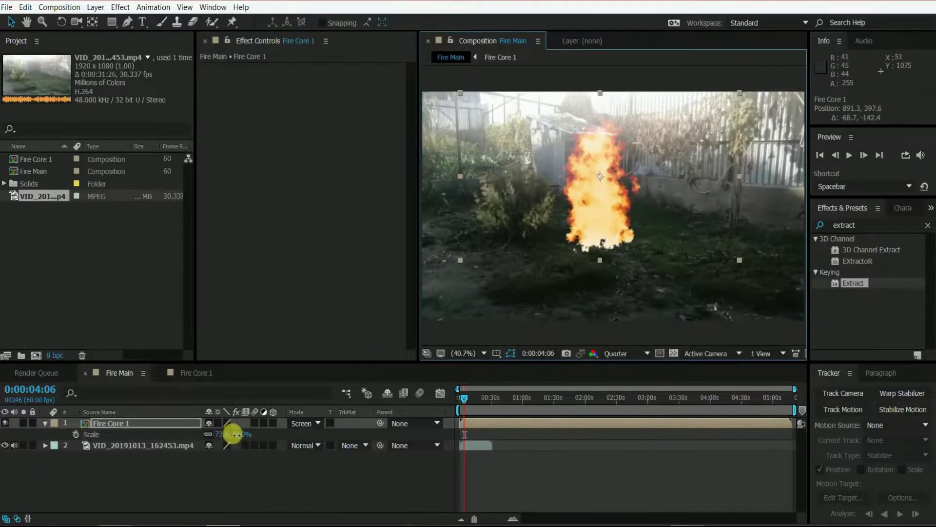
left_click_drag(233, 434, 227, 436)
left_click_drag(595, 202, 602, 211)
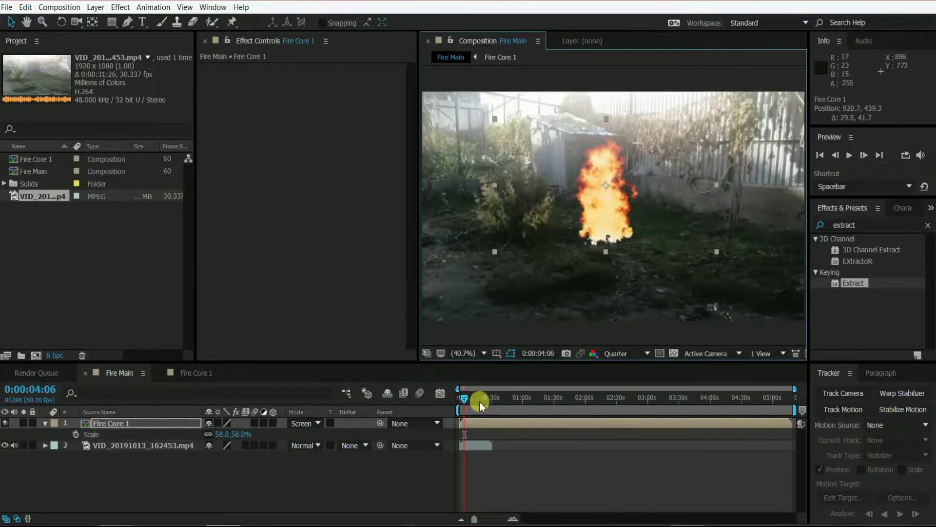
Step: Preview the Fire Main composite from 0:00:00:00 to check the fire over the footage
left_click_drag(467, 399, 448, 399)
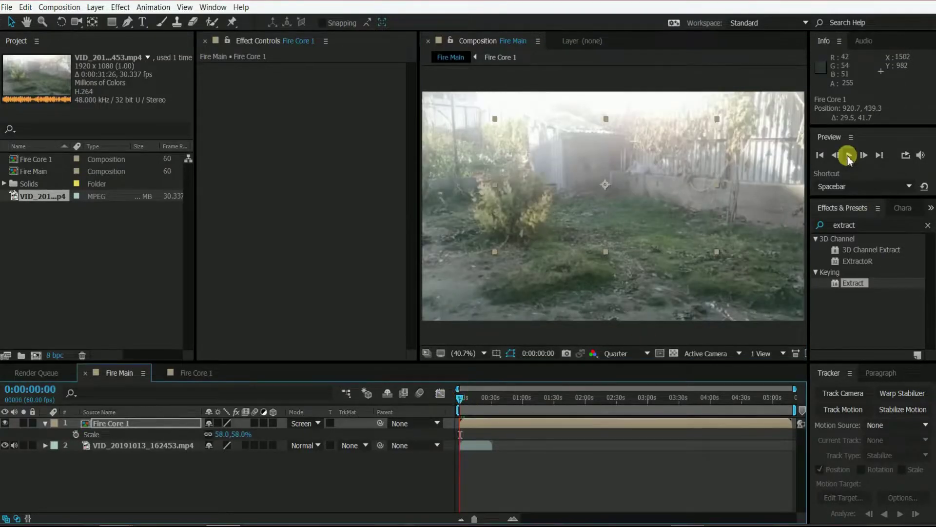
left_click(848, 155)
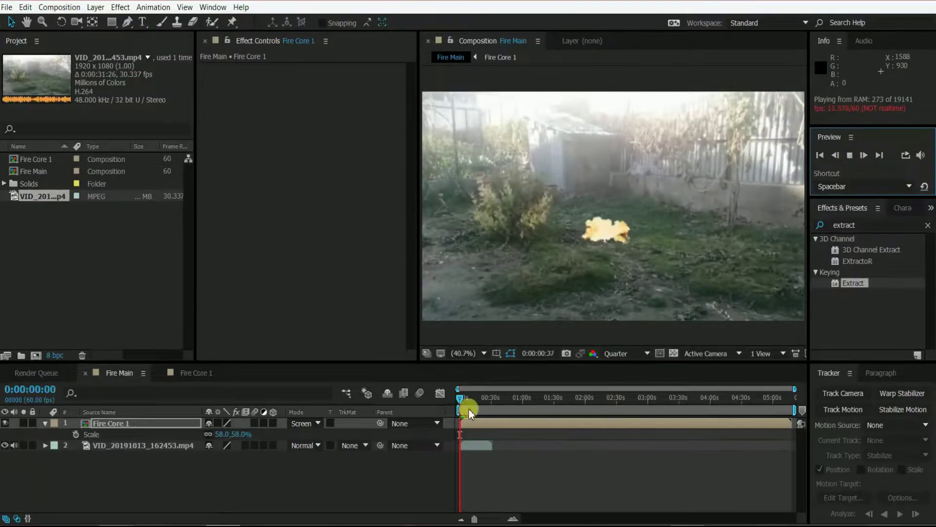
left_click(848, 156)
Step: At 0:00:03:31, draw a closed eight-point Pen mask around the ragged base of the flame on Fire Core 1
left_click(461, 397)
left_click_drag(461, 397, 463, 397)
left_click(575, 241)
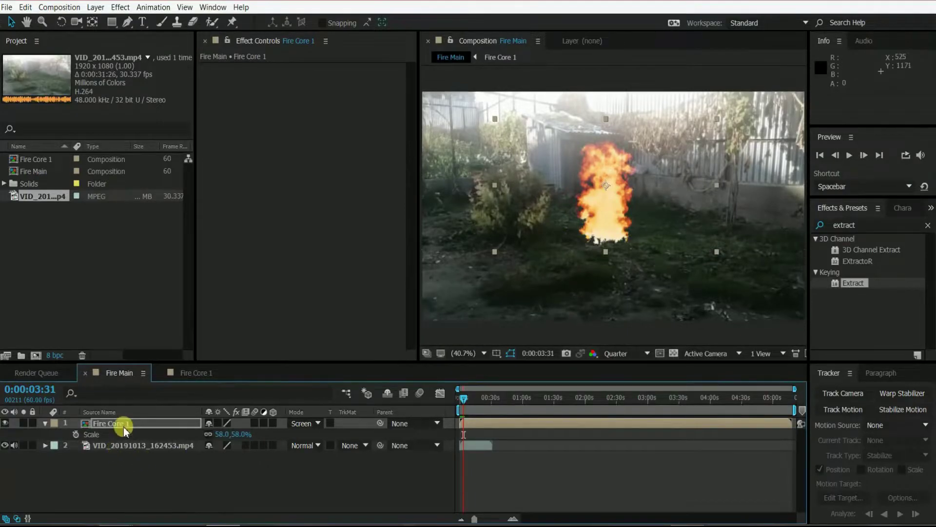
left_click(127, 22)
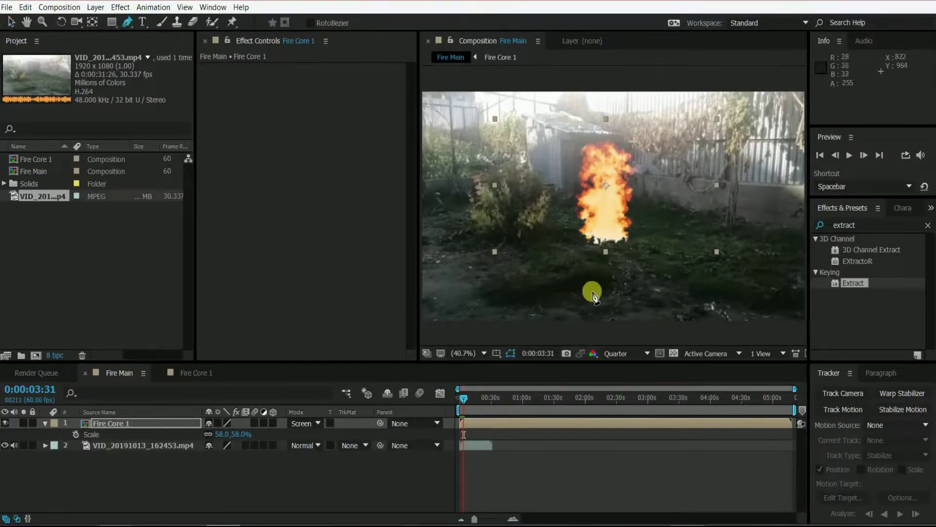
left_click(581, 242)
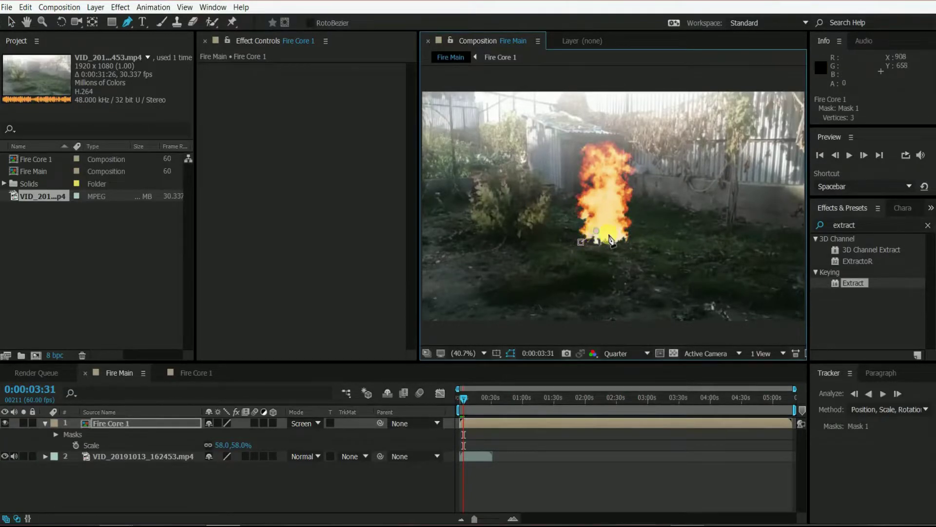
left_click(638, 240)
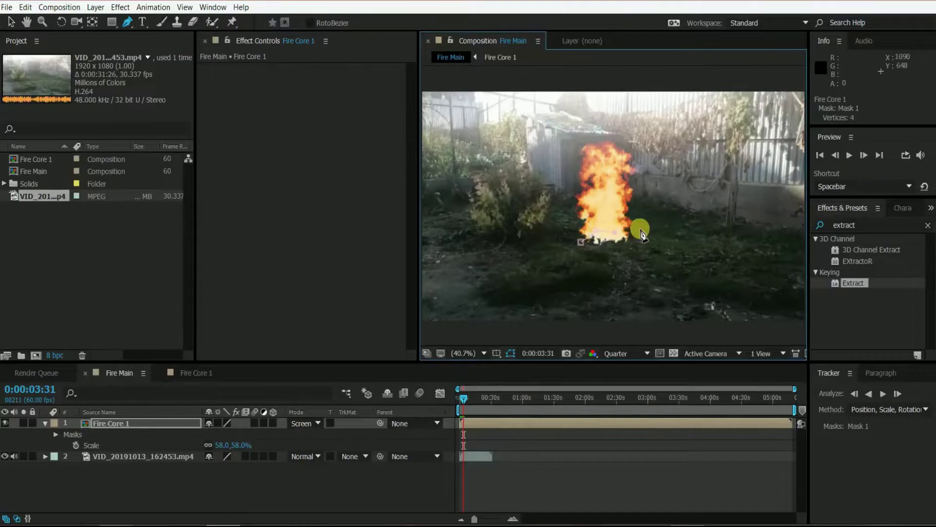
left_click(631, 236)
left_click(636, 247)
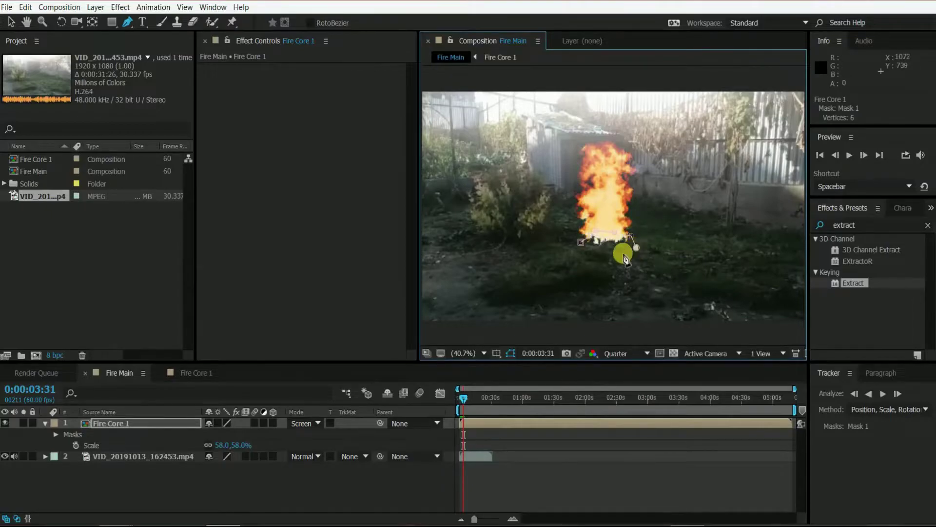
left_click(605, 262)
left_click(582, 243)
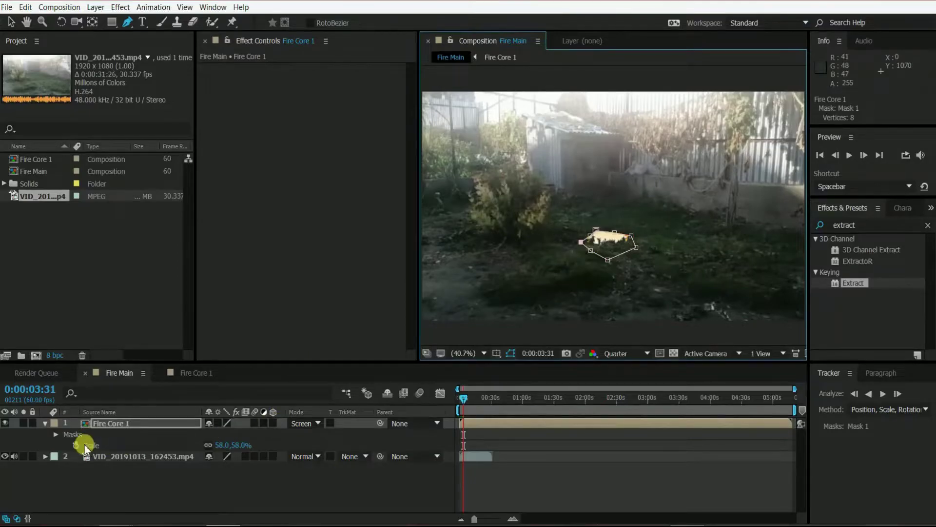
Step: Set the mode of Fire Core 1's mask to Subtract
left_click(55, 434)
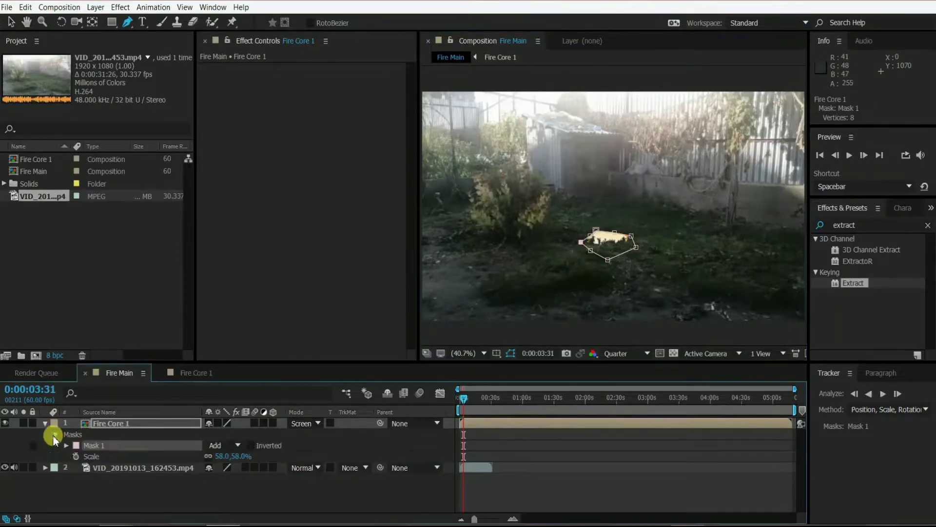
left_click(227, 445)
left_click(245, 385)
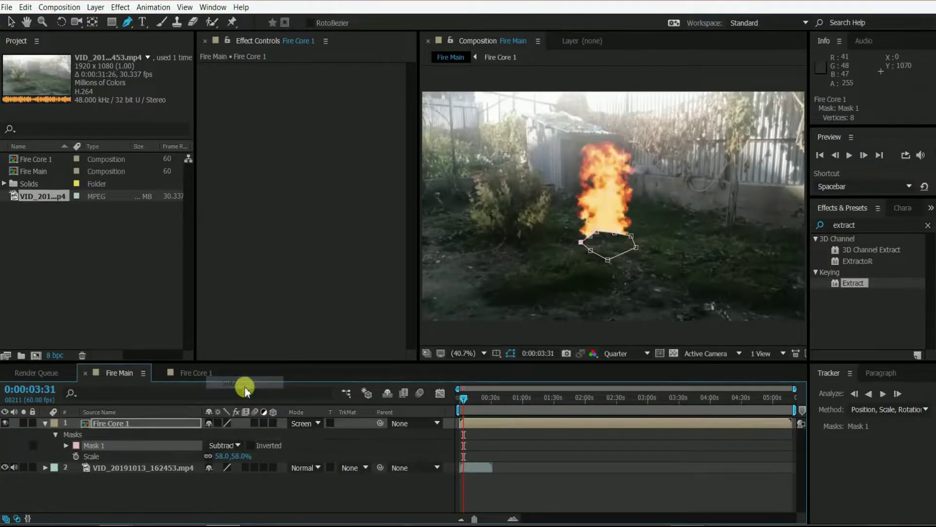
Step: Set the base mask's feather to 61 pixels and its expansion to -35 pixels, and deselect the layer
left_click(64, 445)
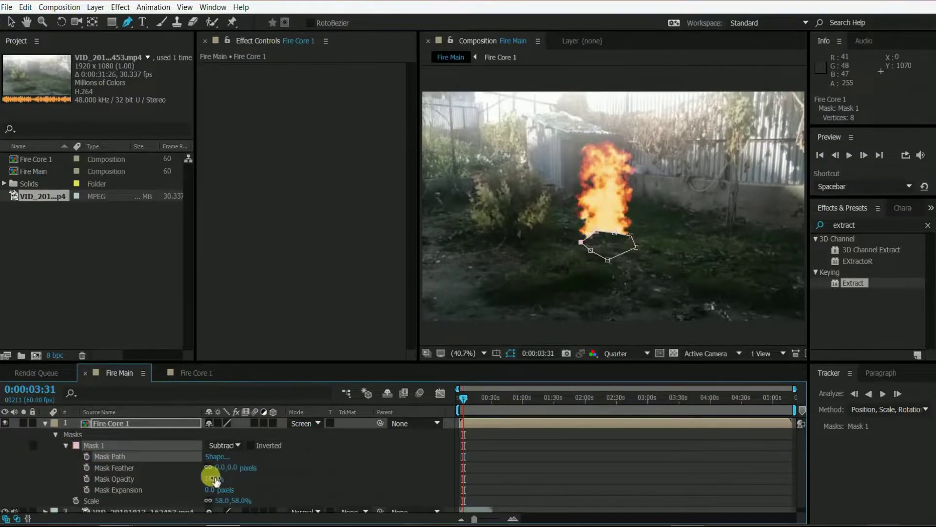
left_click(226, 467)
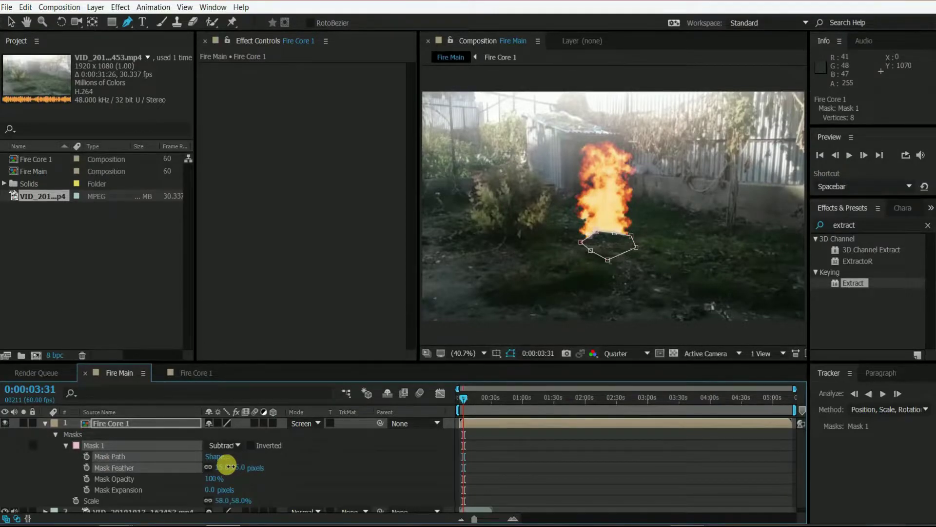
left_click_drag(227, 467, 237, 466)
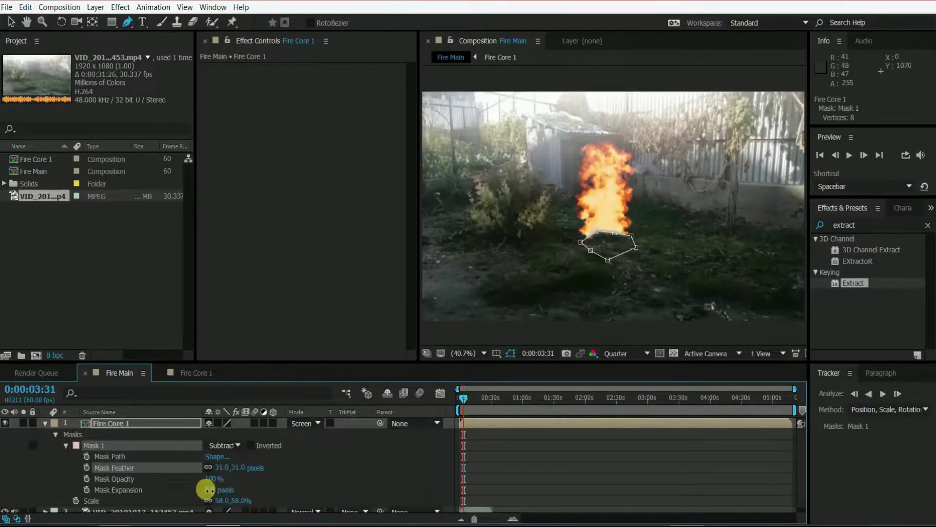
left_click_drag(207, 490, 213, 490)
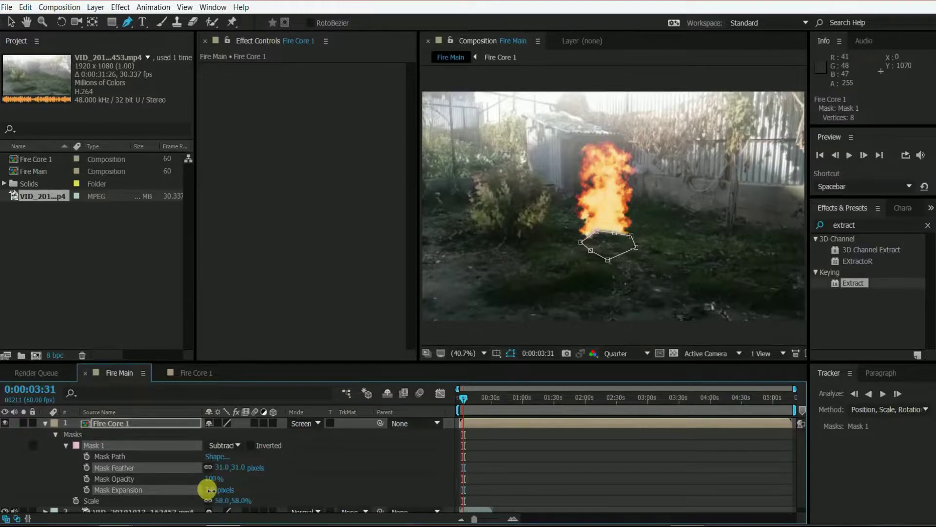
left_click_drag(207, 490, 186, 491)
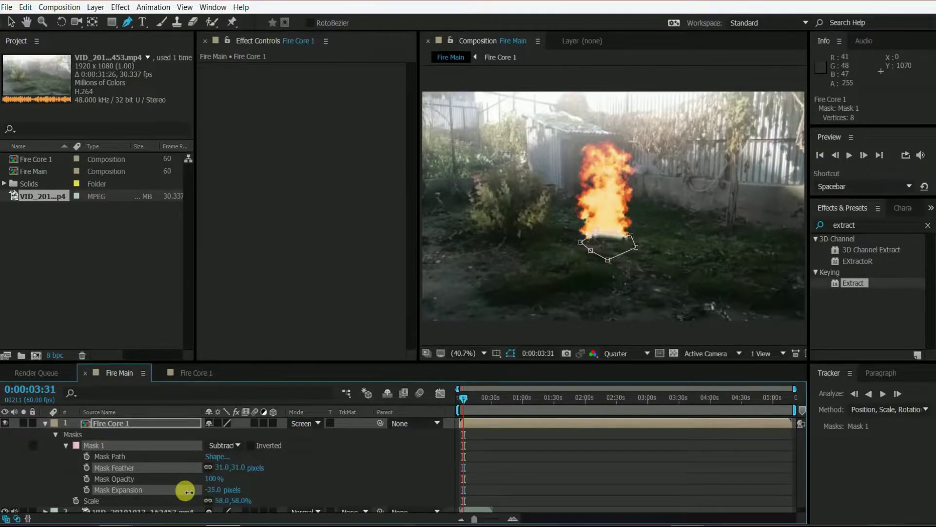
left_click_drag(223, 468, 239, 469)
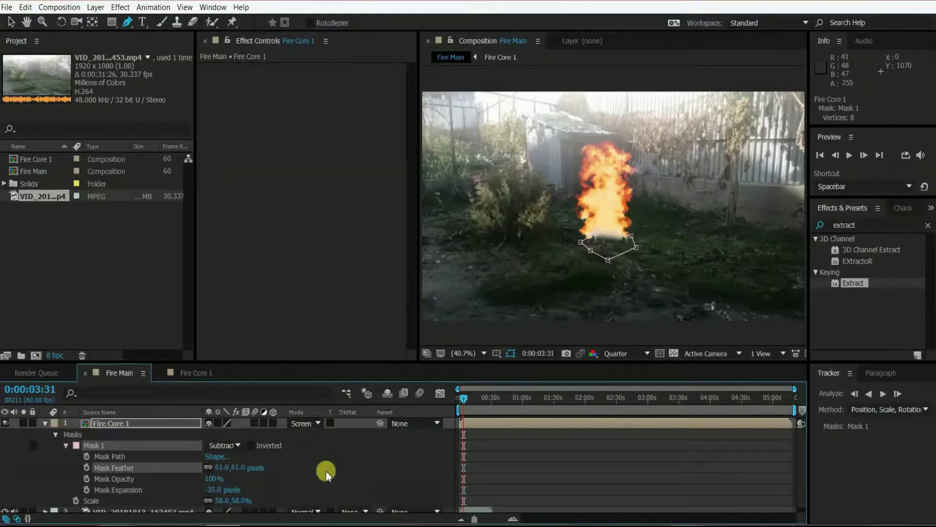
left_click(364, 337)
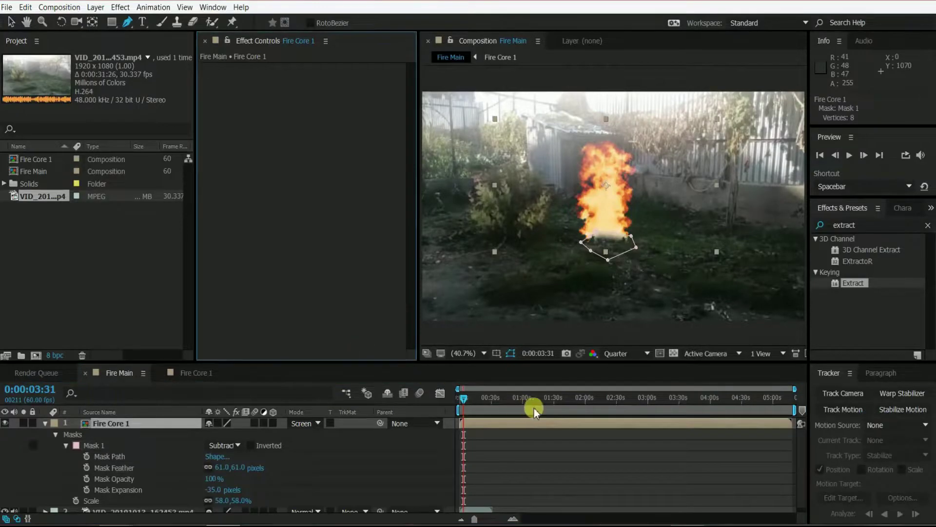
left_click(545, 449)
Step: Preview the composite from 0:00:00:00 to check the softened base of the fire
left_click_drag(464, 397, 435, 395)
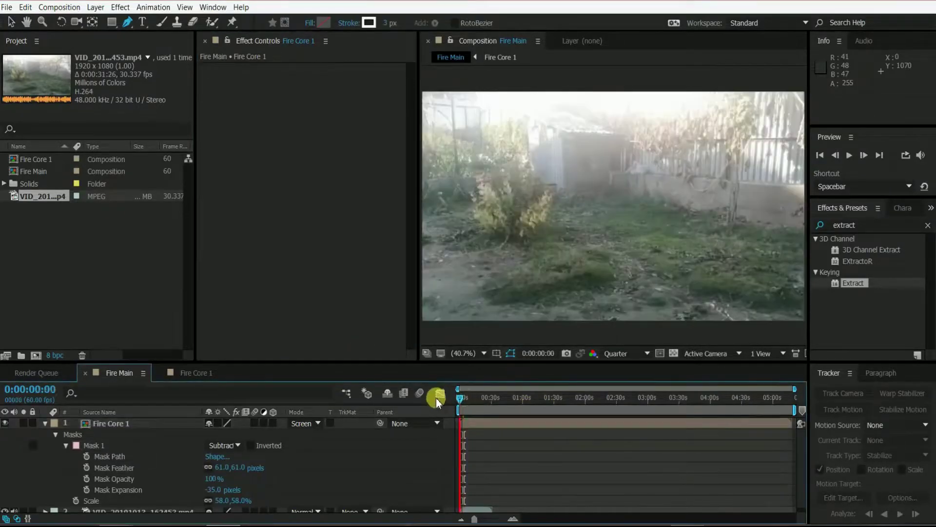
left_click(849, 155)
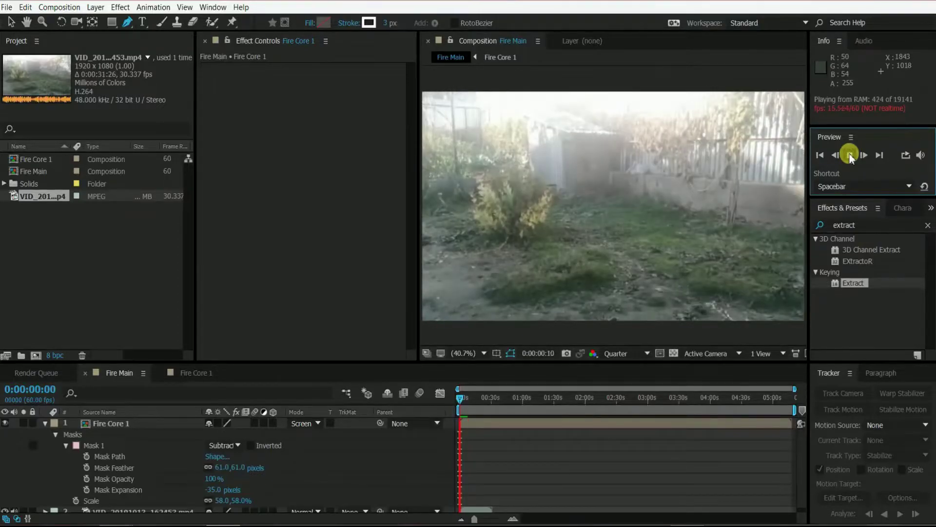
left_click(850, 155)
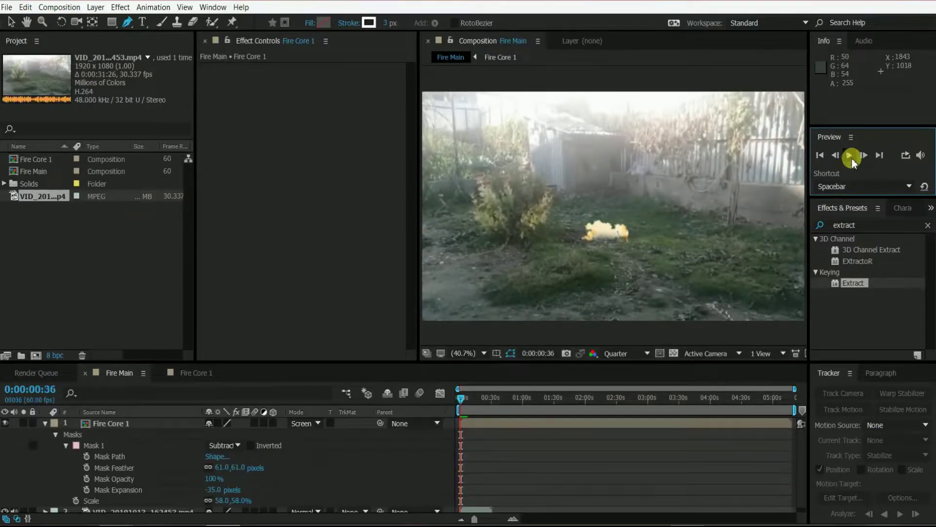
left_click(850, 156)
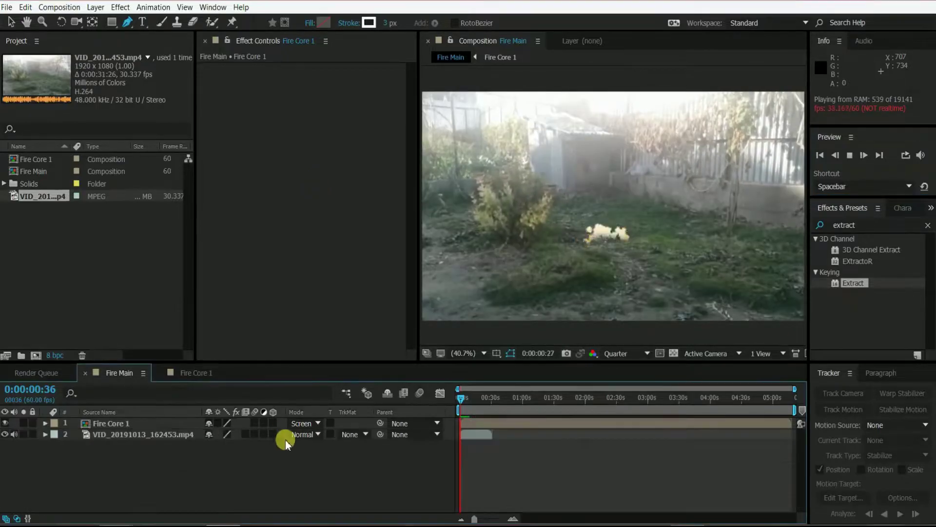
Step: Try Add as Fire Core 1's blending mode during playback, restore Screen, and stop the preview near 0:00:06:27
left_click(305, 422)
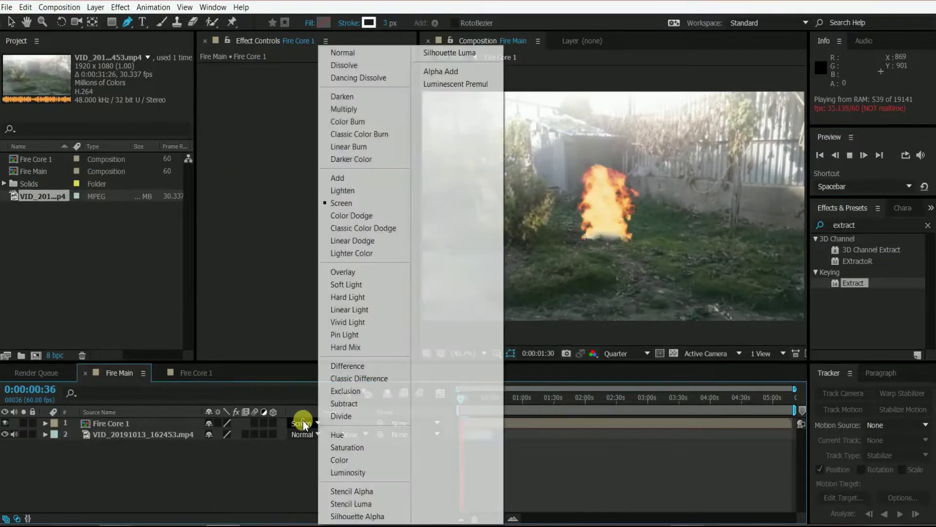
left_click(350, 179)
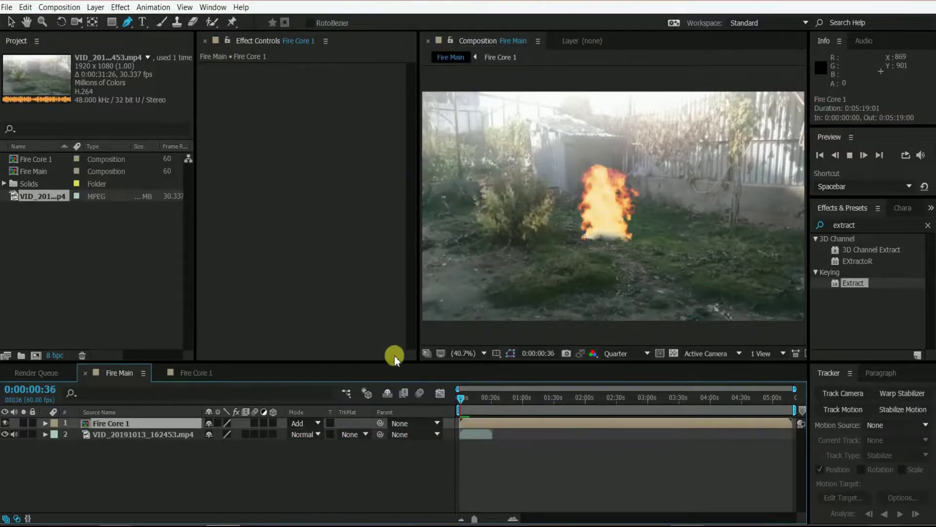
key("space")
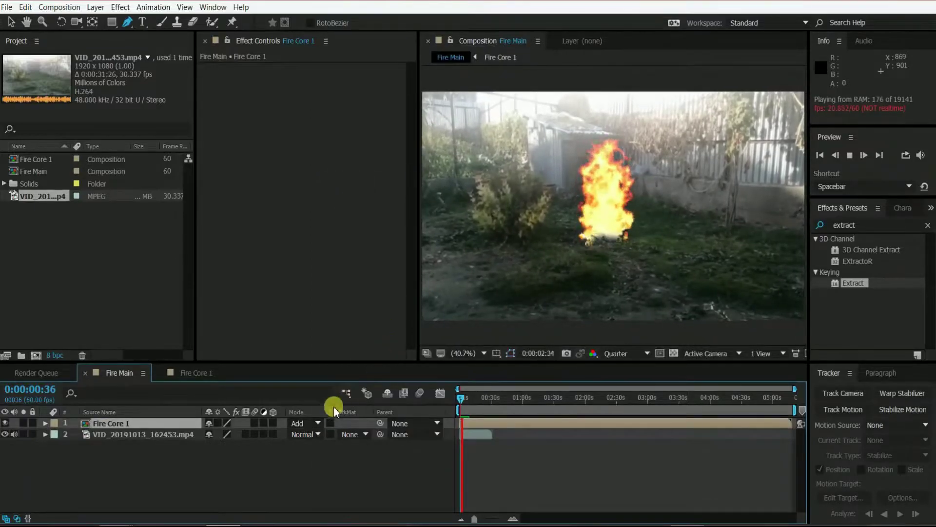
left_click(298, 423)
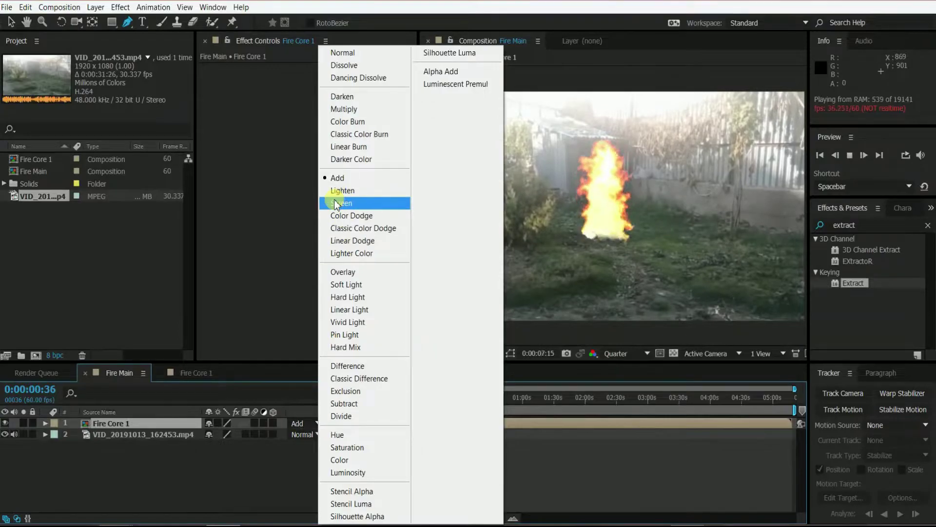
left_click(336, 203)
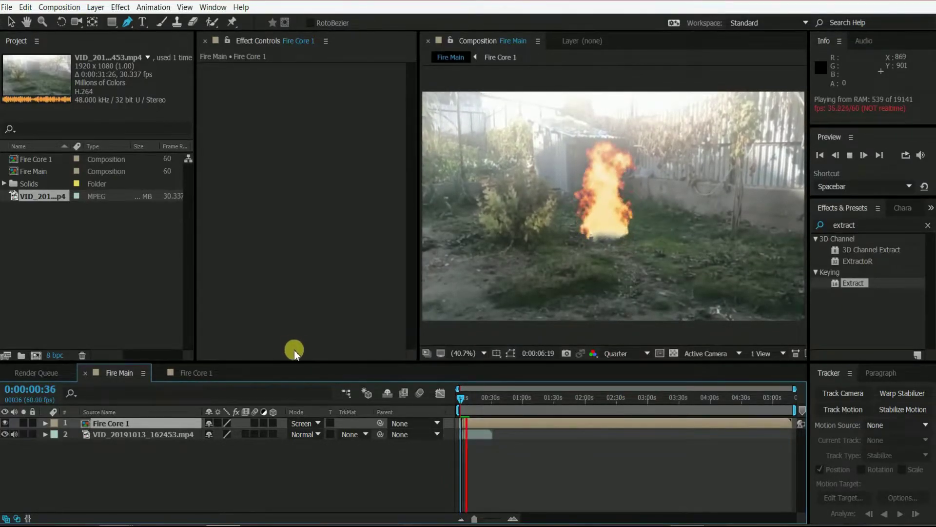
left_click(294, 350)
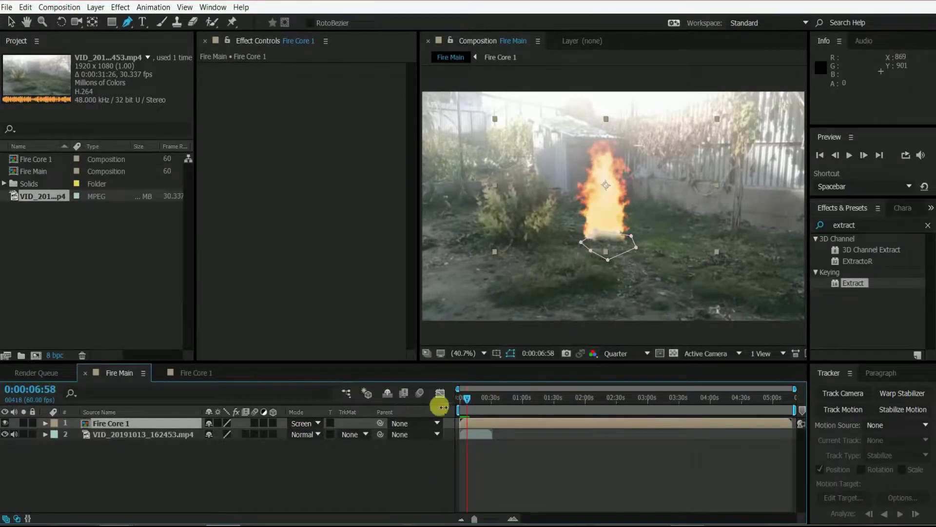
left_click_drag(466, 400, 466, 401)
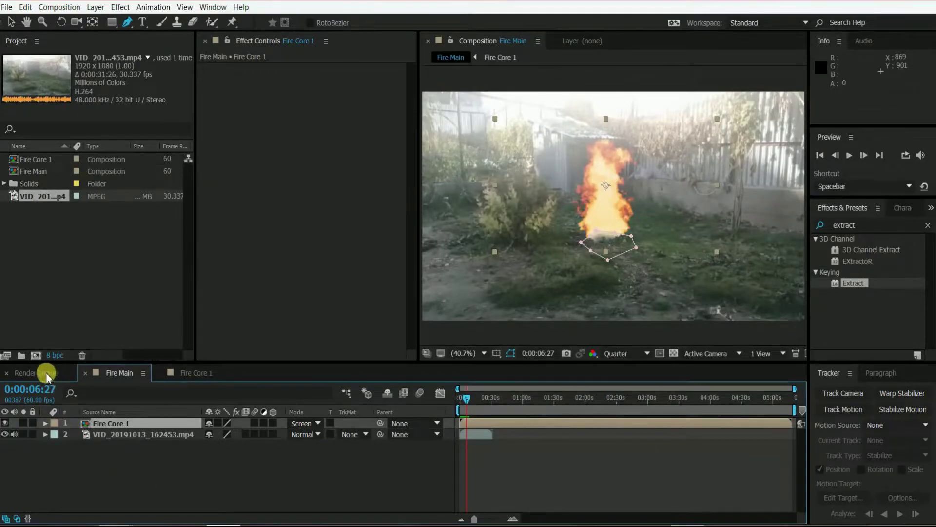
Step: Create a new composition named Fire New, keeping the proposed 1920 x 1080 px size and 60 fps frame rate
left_click(205, 371)
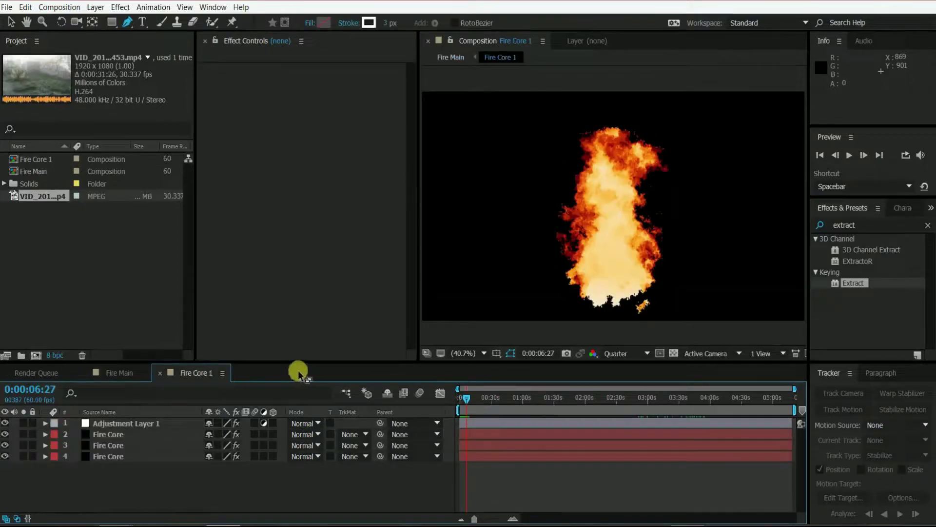
left_click(80, 306)
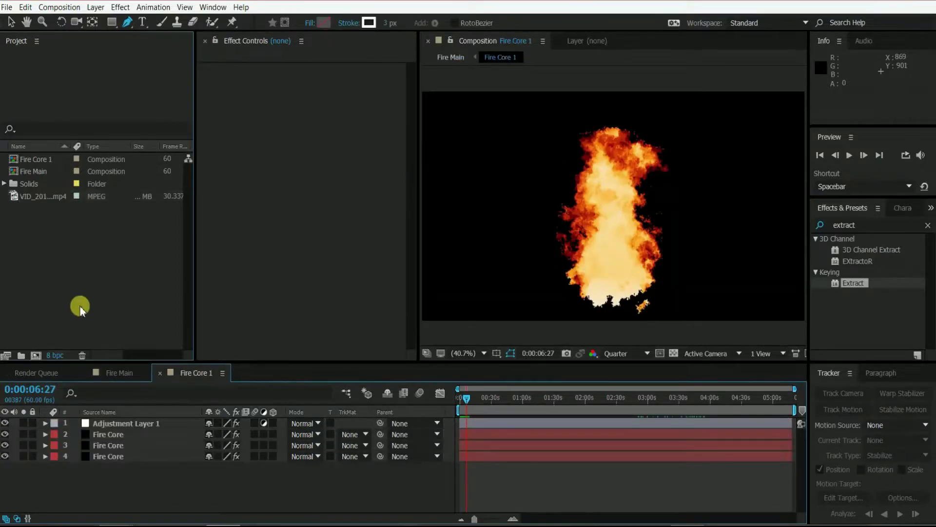
left_click(35, 354)
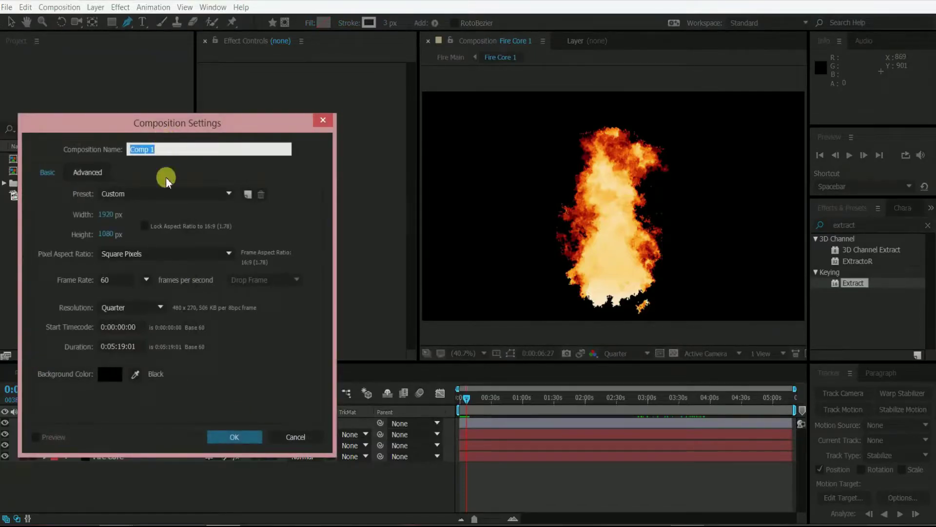
type("Fire New")
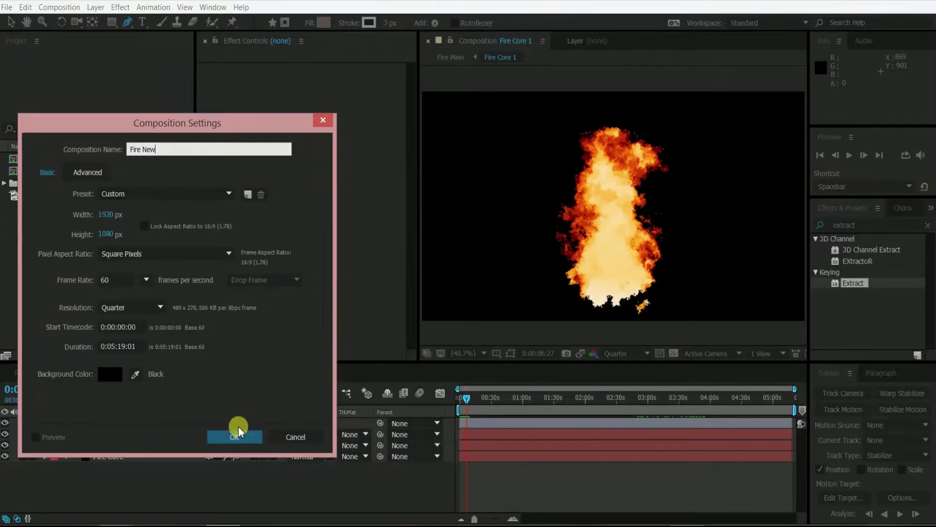
left_click(236, 436)
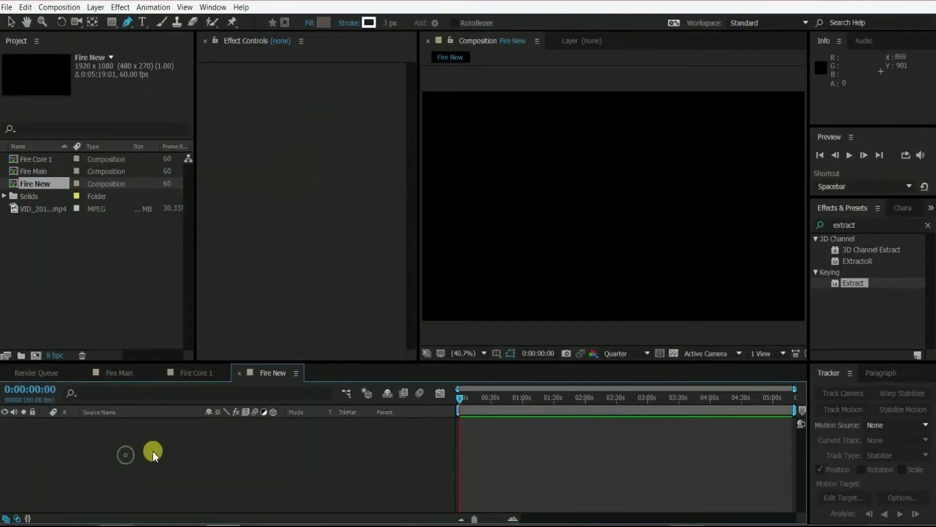
left_click(28, 271)
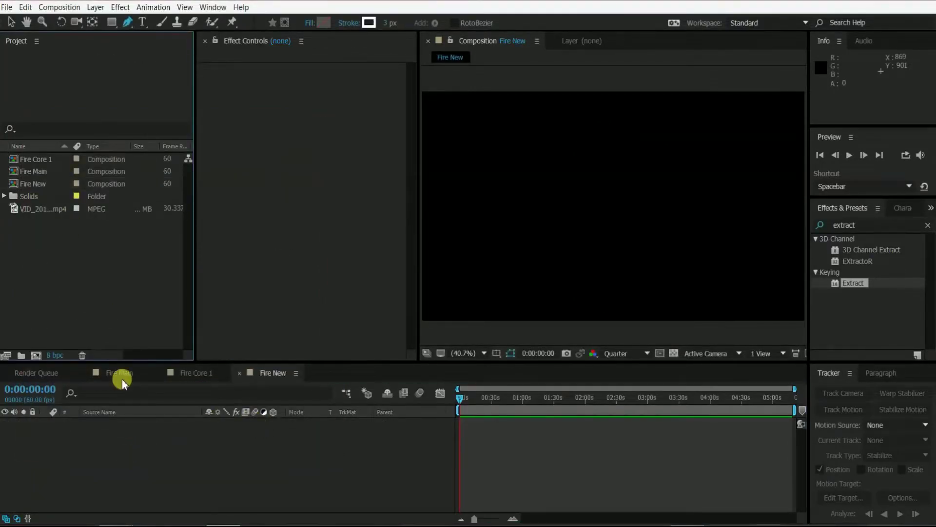
Step: Add a black solid layer at composition size to Fire New
left_click(133, 435)
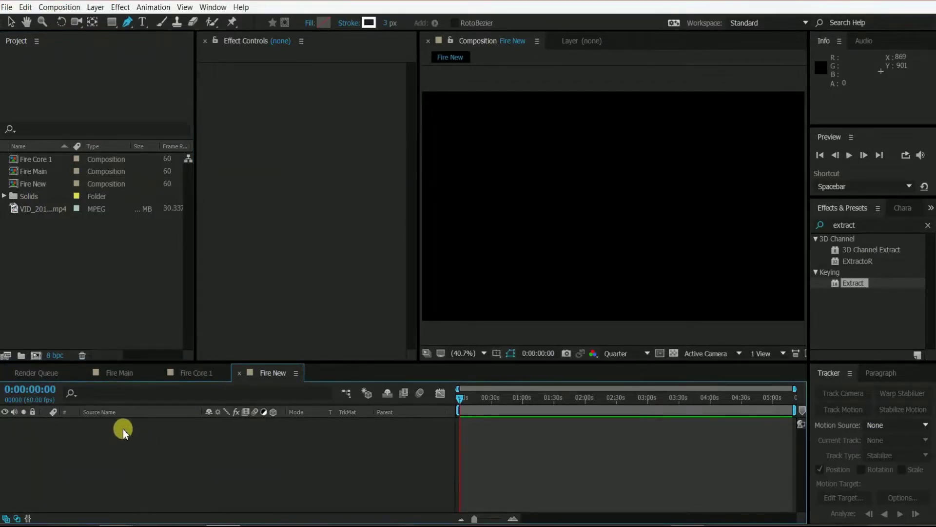
right_click(123, 429)
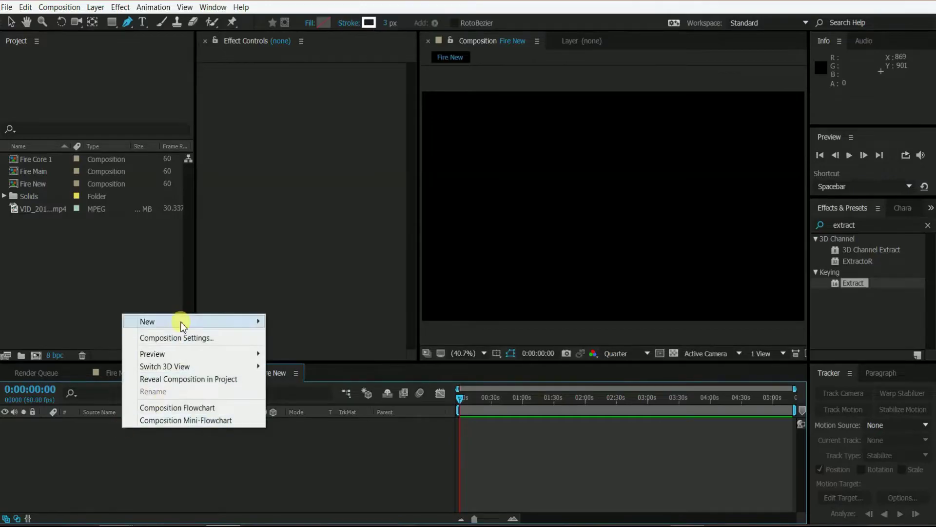
mouse_move(224, 322)
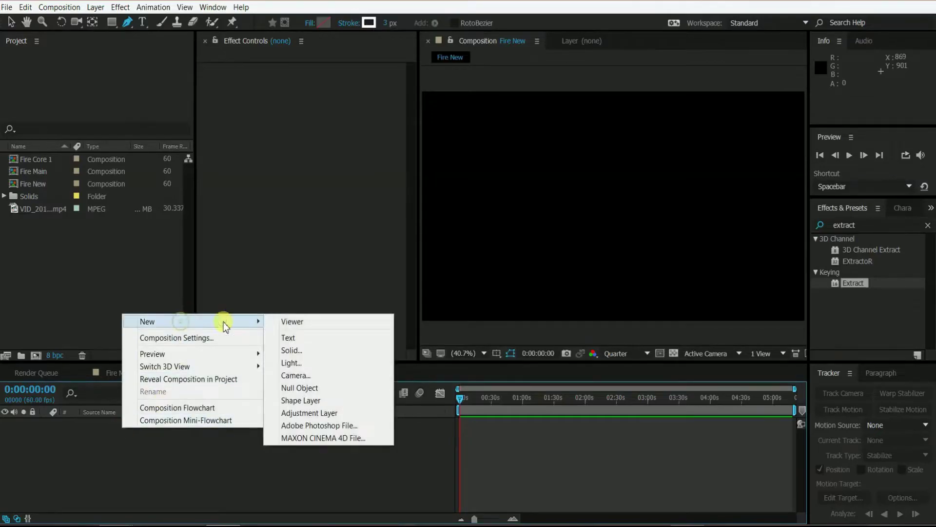
left_click(293, 351)
left_click(151, 248)
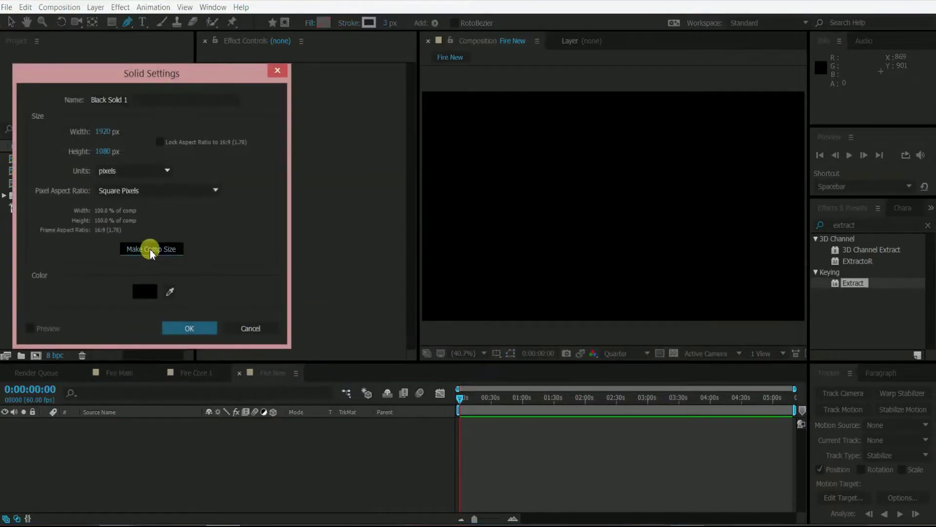
left_click(204, 330)
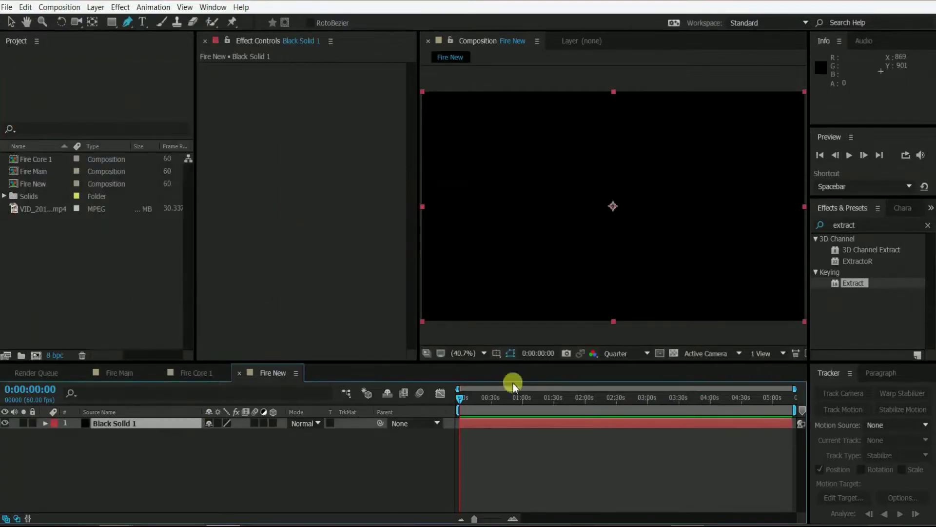
Step: Find the CC Particle Systems II effect and apply it to the Black Solid 1 layer
left_click(858, 225)
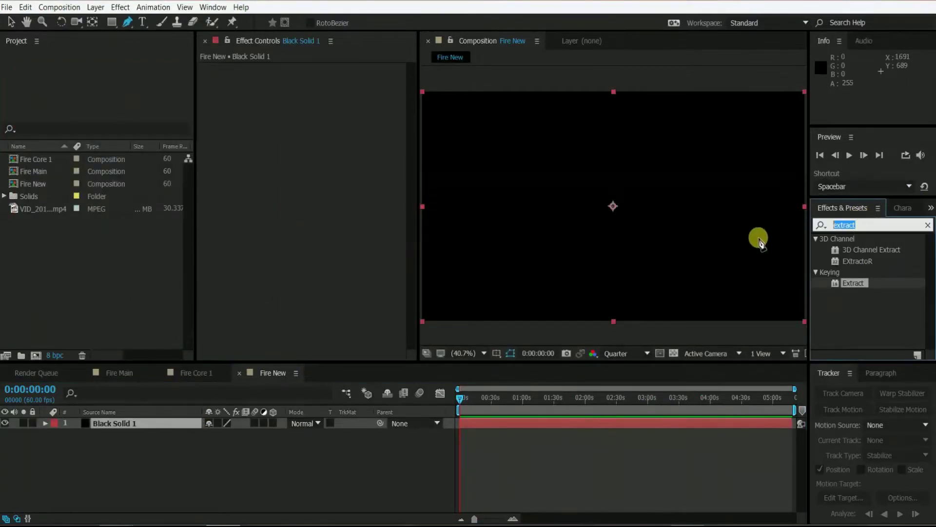
type("partic")
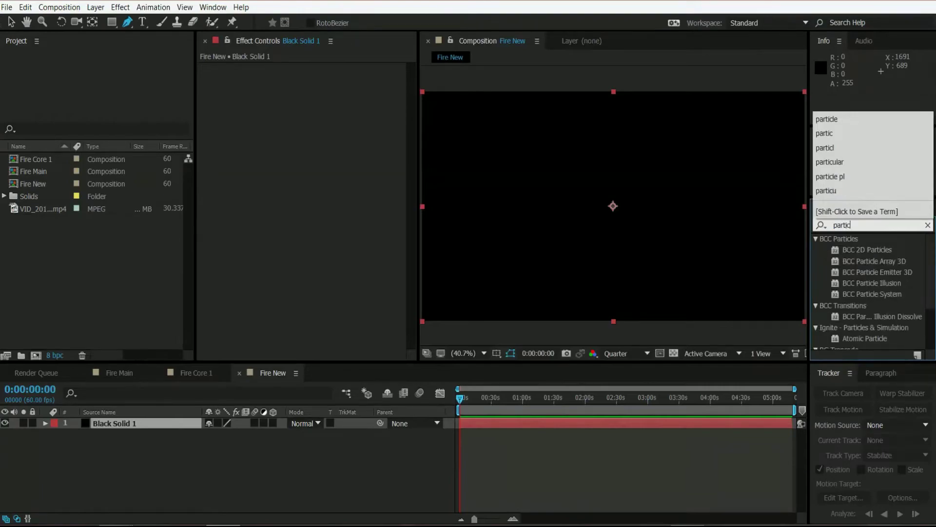
type("le")
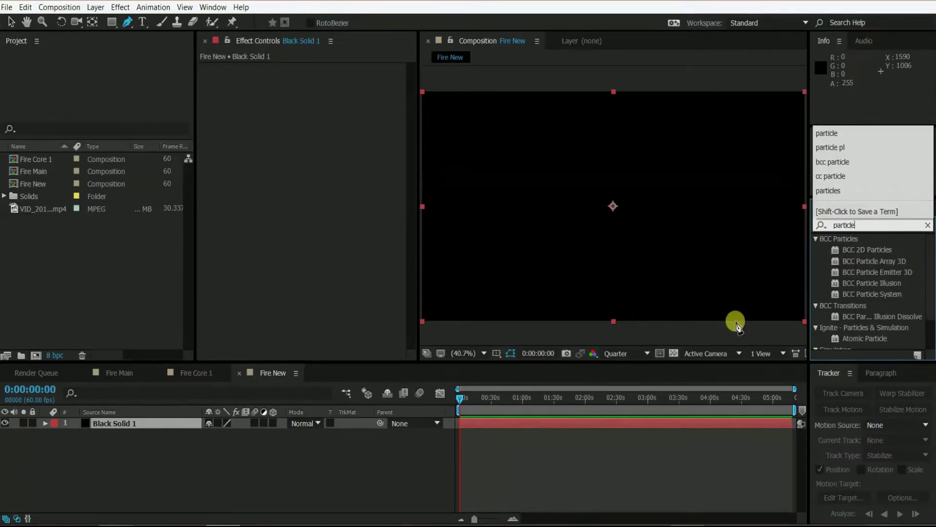
left_click(332, 461)
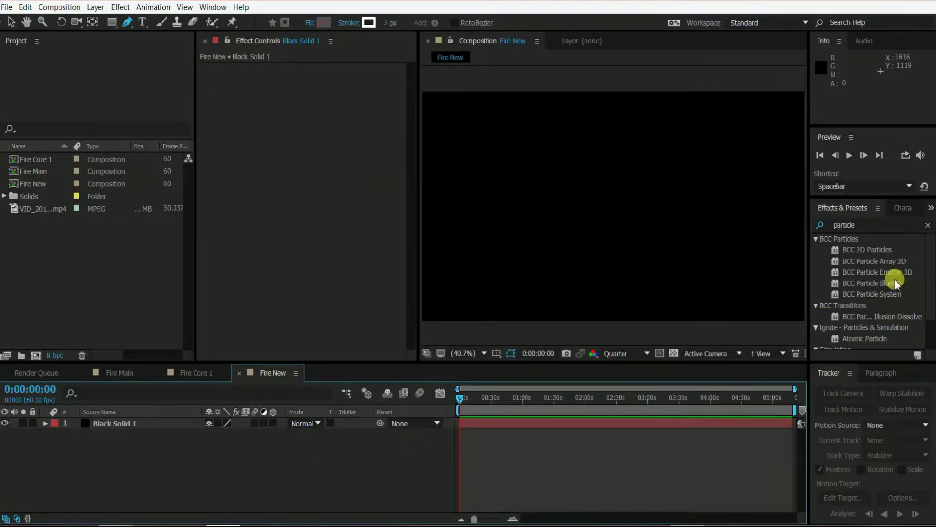
scroll(910, 295, "down", 2)
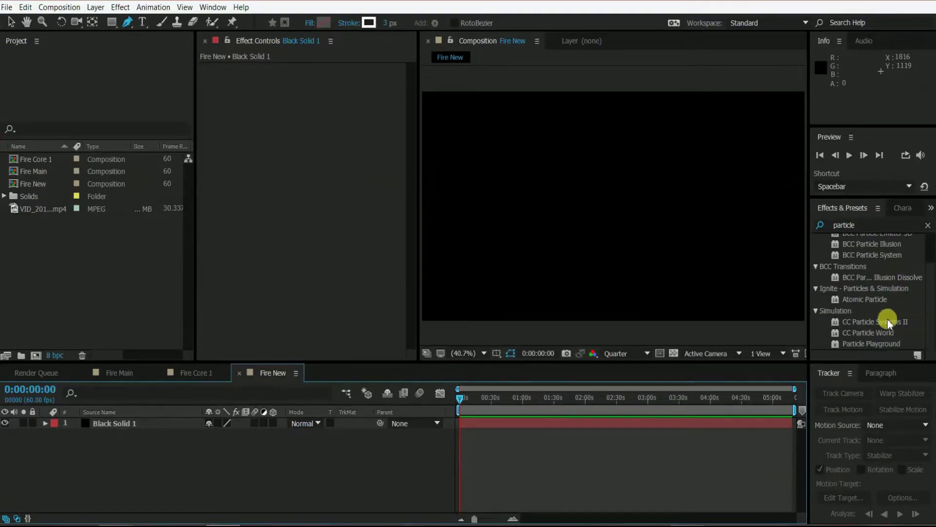
left_click_drag(888, 320, 146, 425)
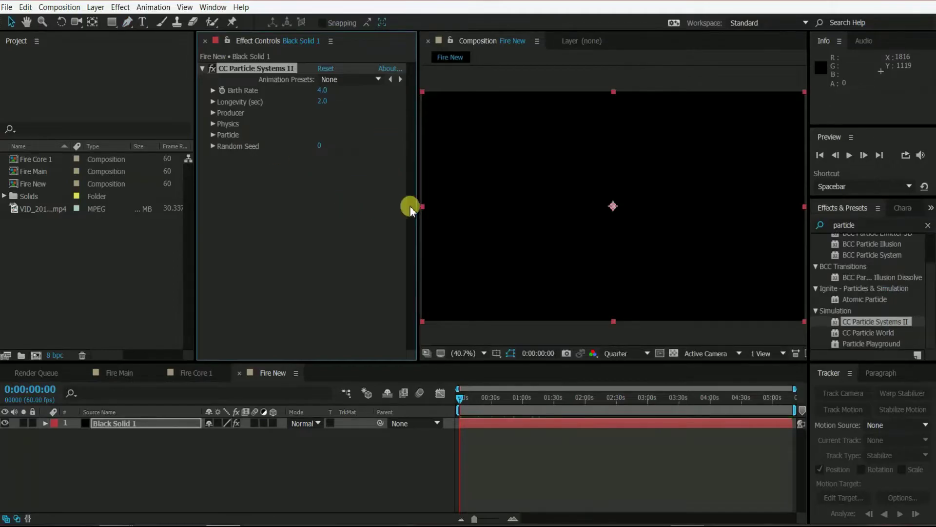
Step: At about 0:03:51:03, move the particle producer to the frame's bottom centre, about 960, 1068, and set its Radius X to 23
left_click_drag(530, 402, 701, 396)
left_click_drag(613, 206, 613, 318)
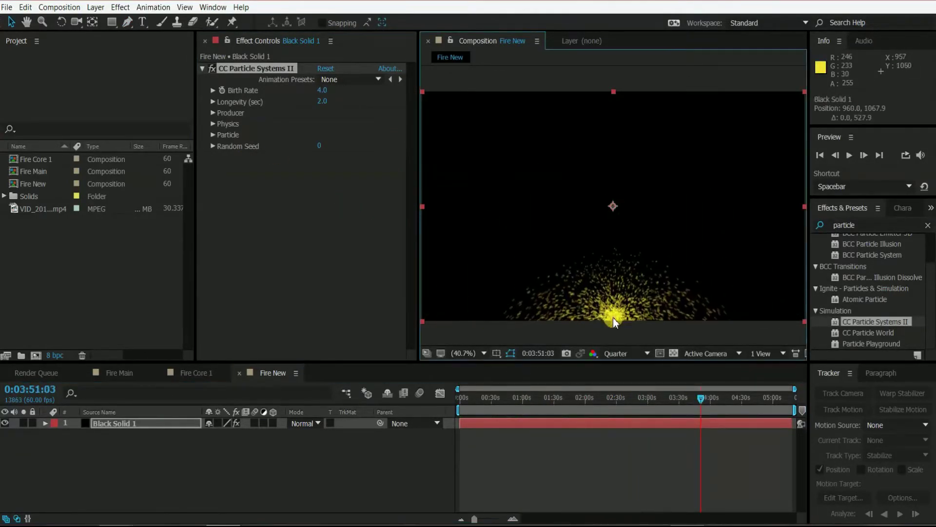
left_click(212, 113)
left_click_drag(335, 134, 341, 134)
Step: Set the particle physics animation to Fire and the Resistance to 33.6
left_click(212, 157)
left_click(358, 168)
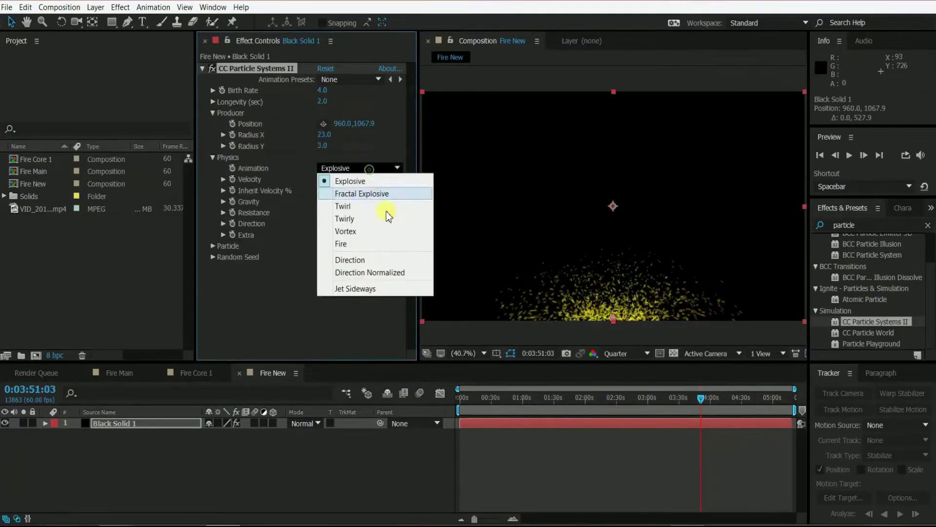
left_click(337, 240)
left_click_drag(322, 213, 537, 228)
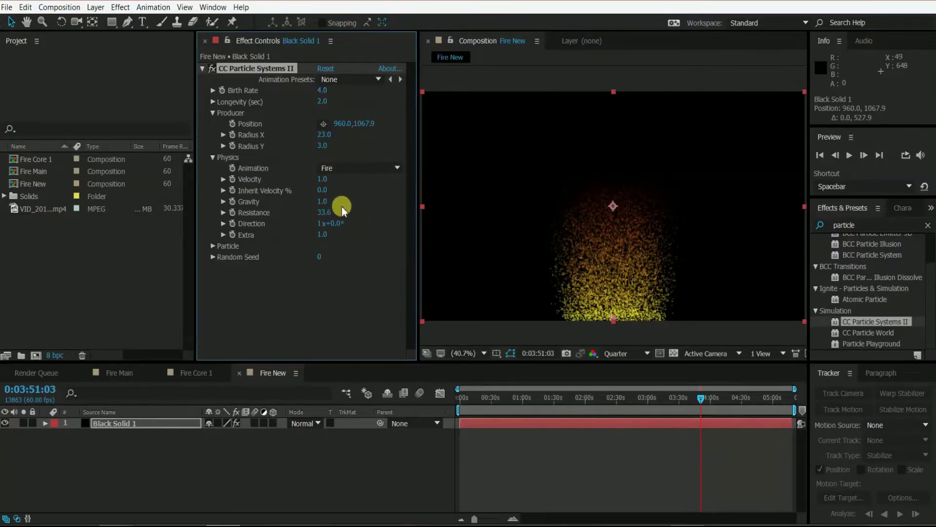
Step: Set the particle type to Faded Sphere with a Birth Size of 0.09 and a Death Size of 1.40
left_click(213, 246)
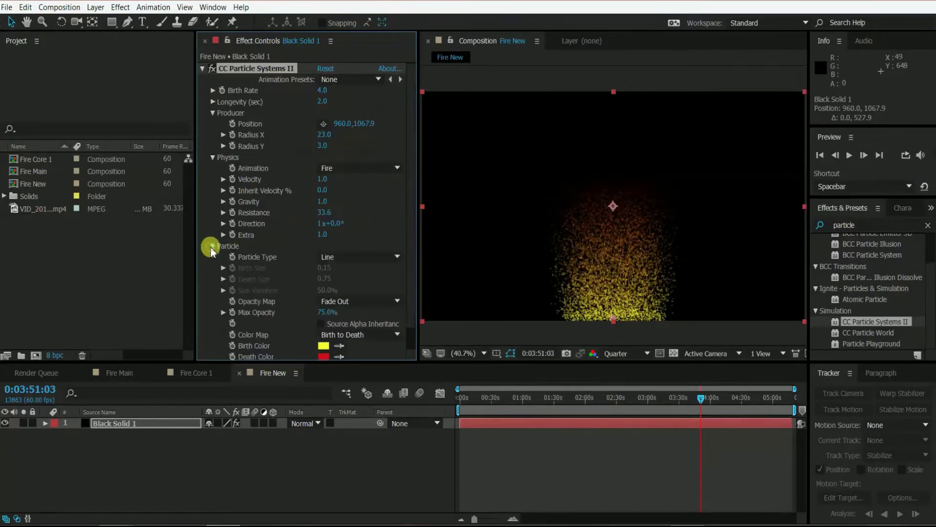
scroll(342, 246, "down", 1)
left_click(377, 244)
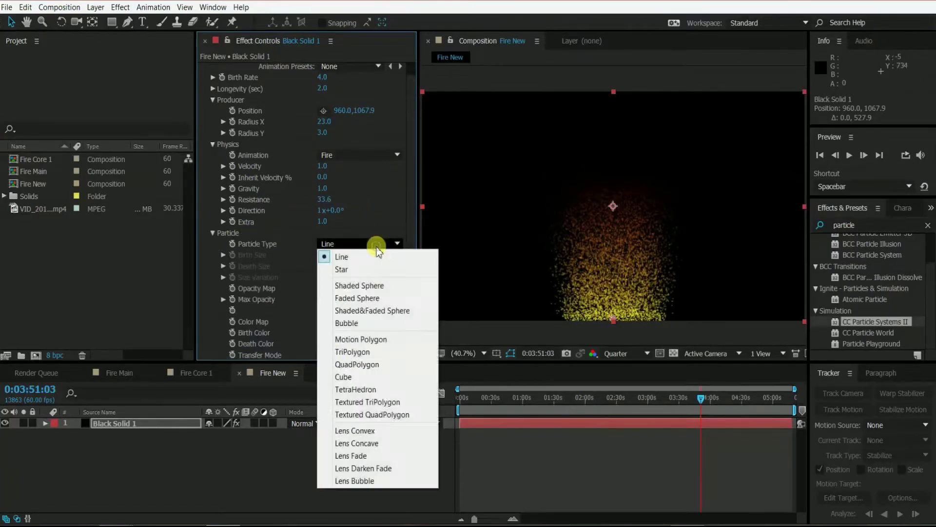
left_click(354, 299)
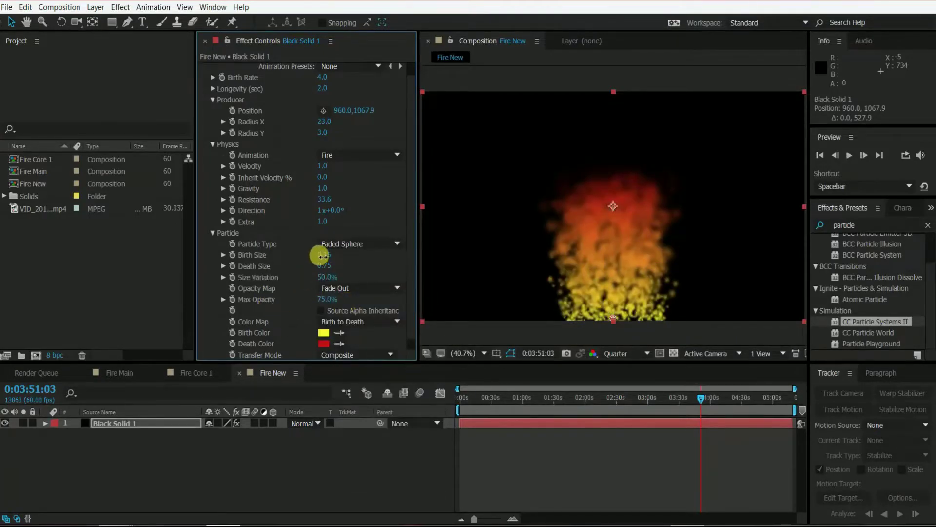
left_click_drag(324, 257, 364, 267)
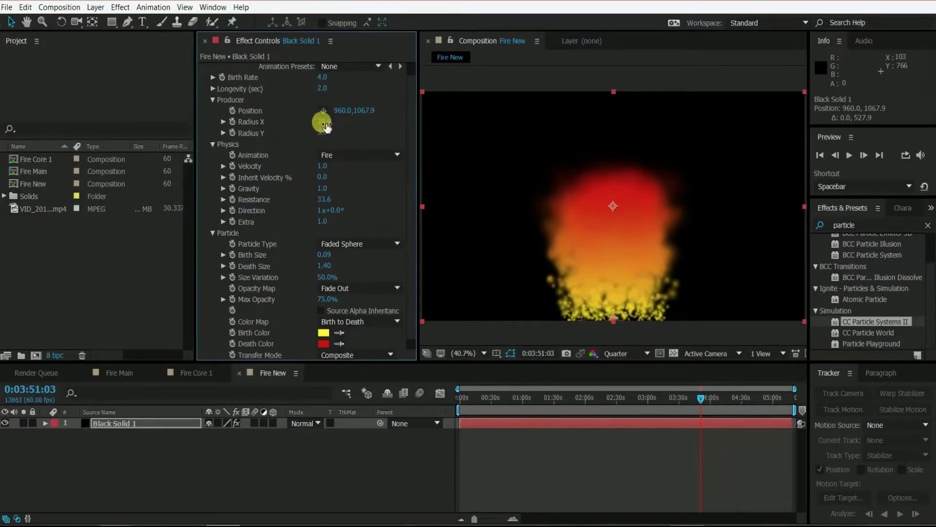
Step: Narrow the producer's Radius X to 17, and set Longevity to 2.6 seconds and Birth Rate to 3.1
left_click_drag(324, 122, 321, 122)
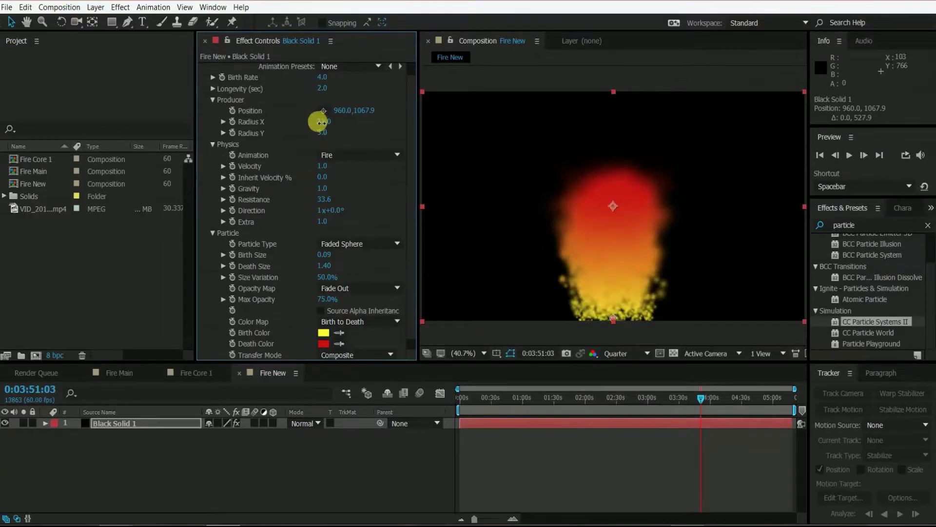
scroll(273, 287, "down", 1)
scroll(302, 217, "up", 2)
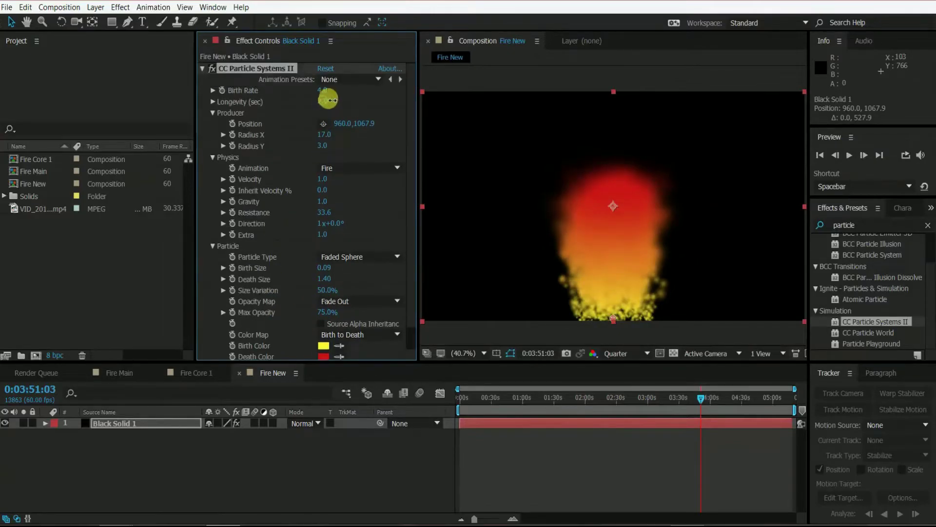
mouse_move(332, 101)
left_mouse_down()
mouse_move(362, 100)
mouse_move(318, 90)
left_mouse_up()
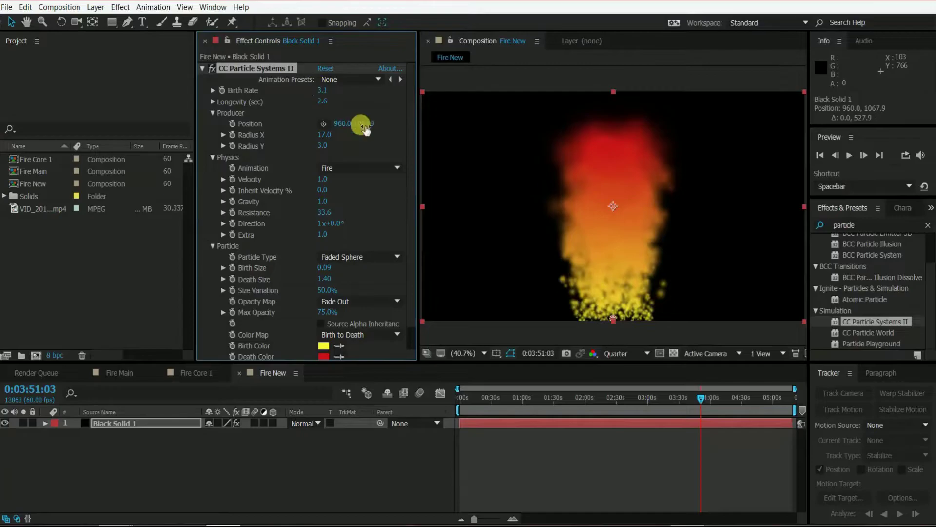
Step: Duplicate the Black Solid 1 layer and move the copy's particle producer horizontally to X 521
left_click(203, 69)
left_click(102, 446)
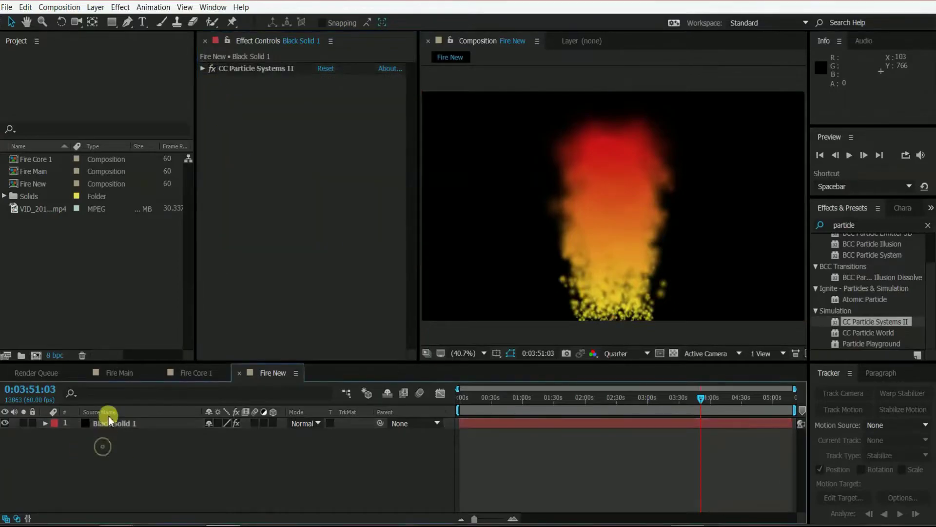
left_click(108, 422)
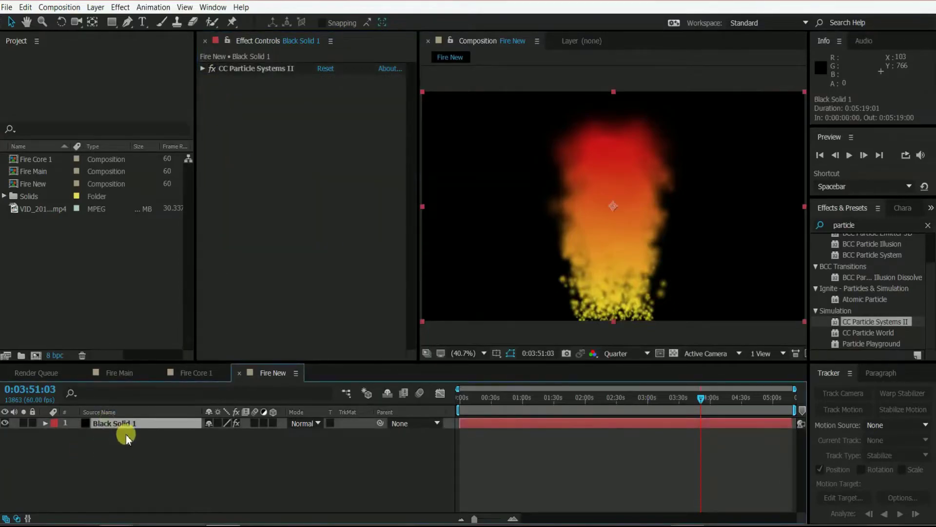
key("ctrl+d")
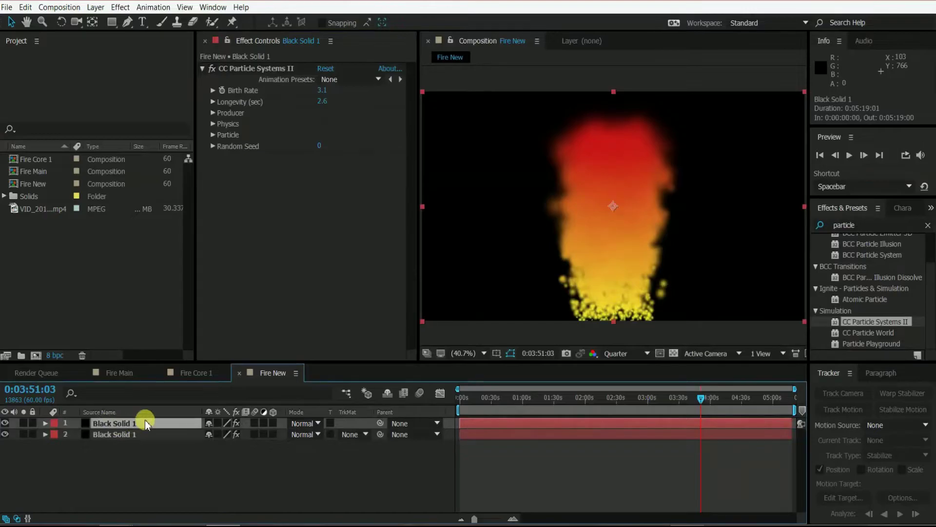
left_click(213, 113)
left_click_drag(337, 123, 71, 130)
left_click(336, 192)
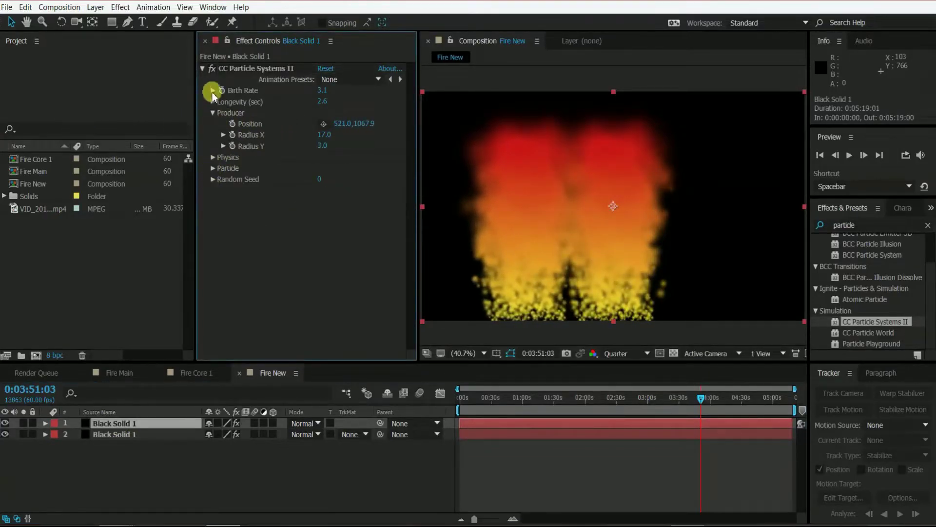
Step: Try Black Matte as the duplicate's particle Transfer Mode, and restore Composite
left_click(212, 167)
left_click(341, 290)
left_click(356, 341)
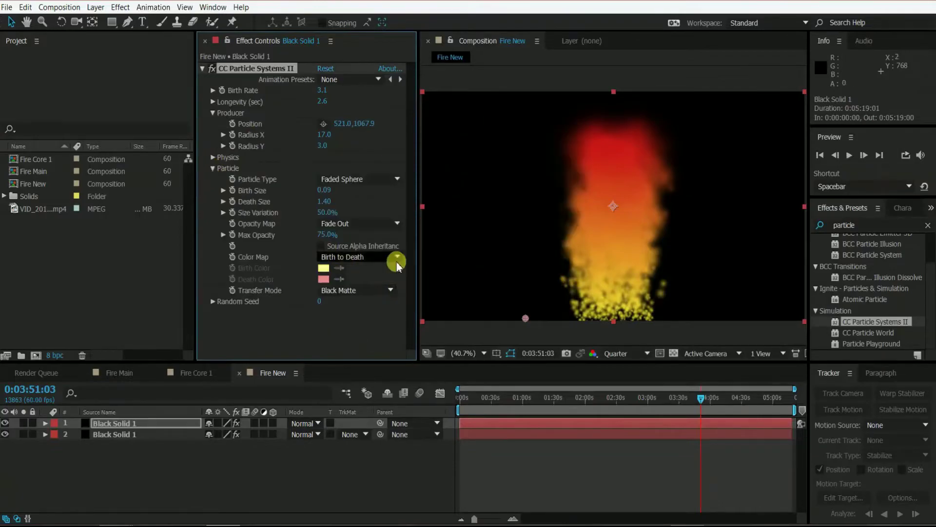
left_click(377, 292)
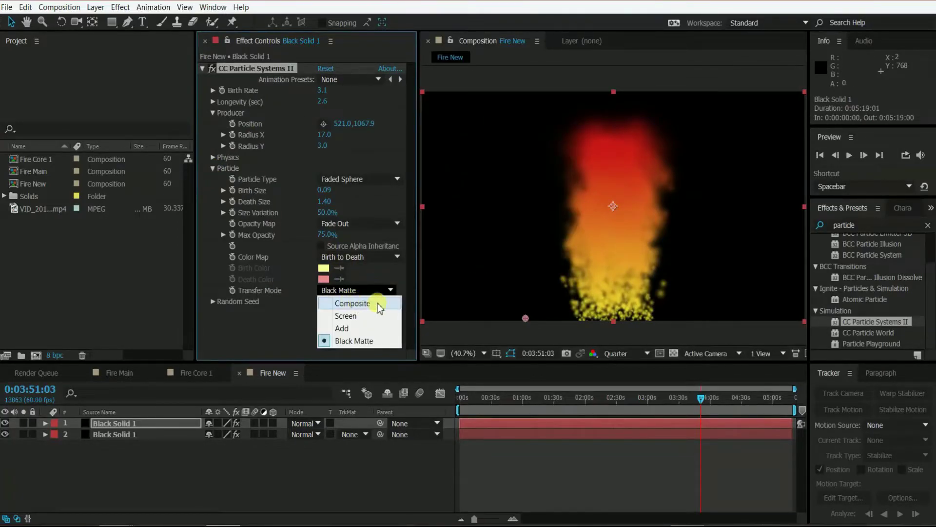
left_click(360, 306)
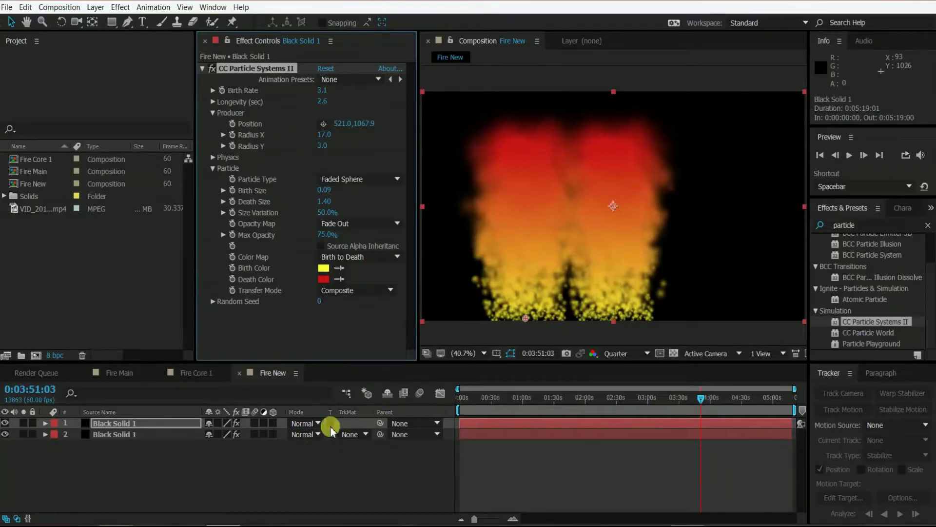
Step: Set the top Black Solid 1 layer's blending mode to Silhouette Alpha and its particle type to Shaded Sphere
left_click(311, 424)
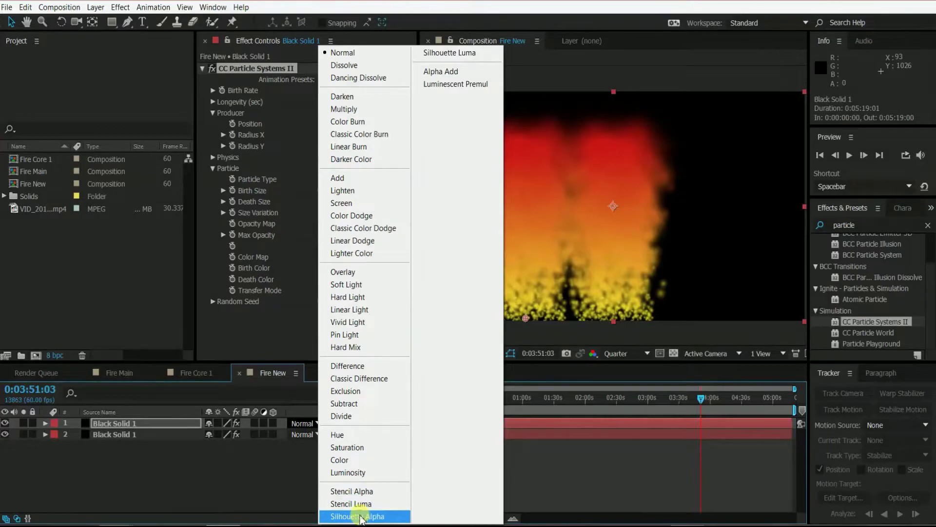
left_click(362, 516)
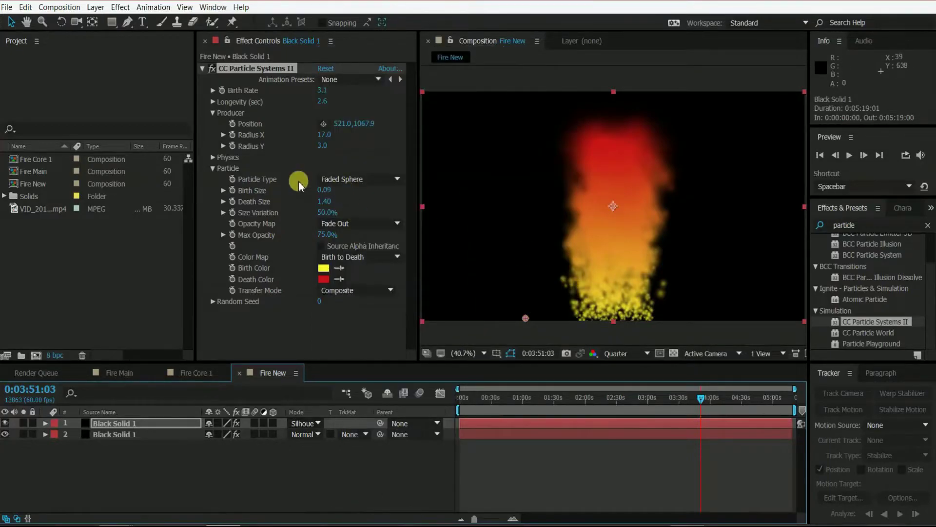
left_click(369, 180)
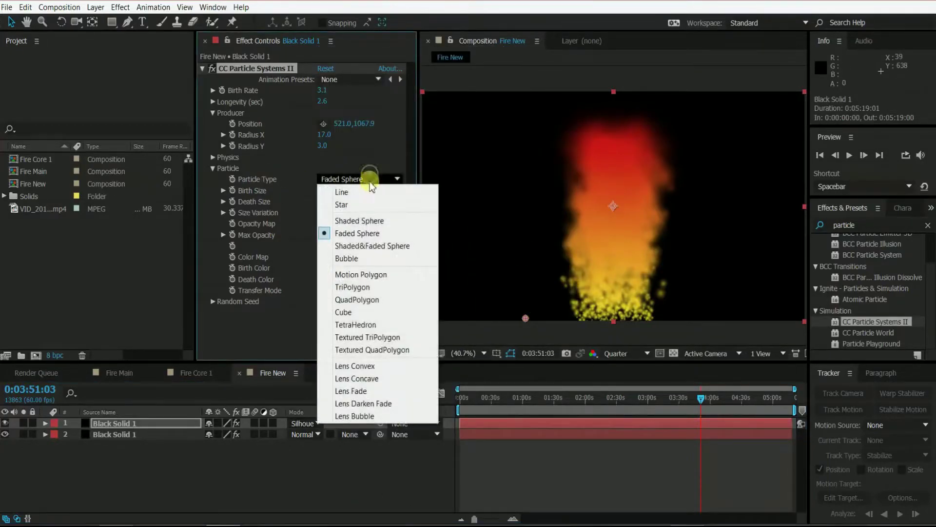
left_click(359, 221)
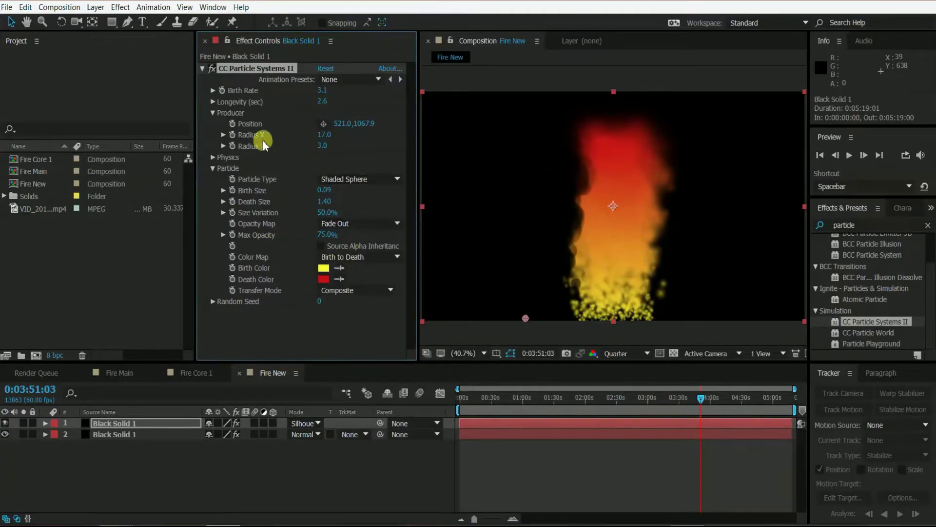
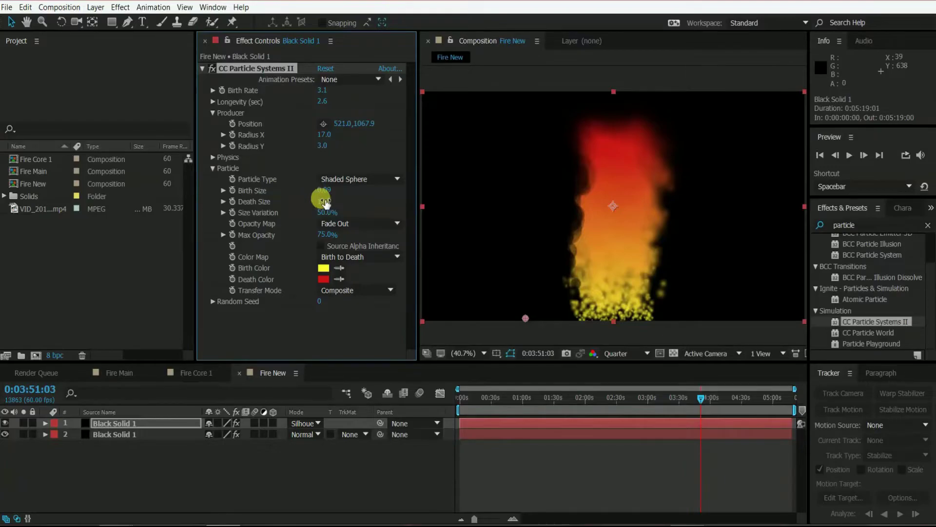
Step: Set the silhouette layer's particle physics to Velocity 3.4 and Resistance 22.8
left_click(213, 157)
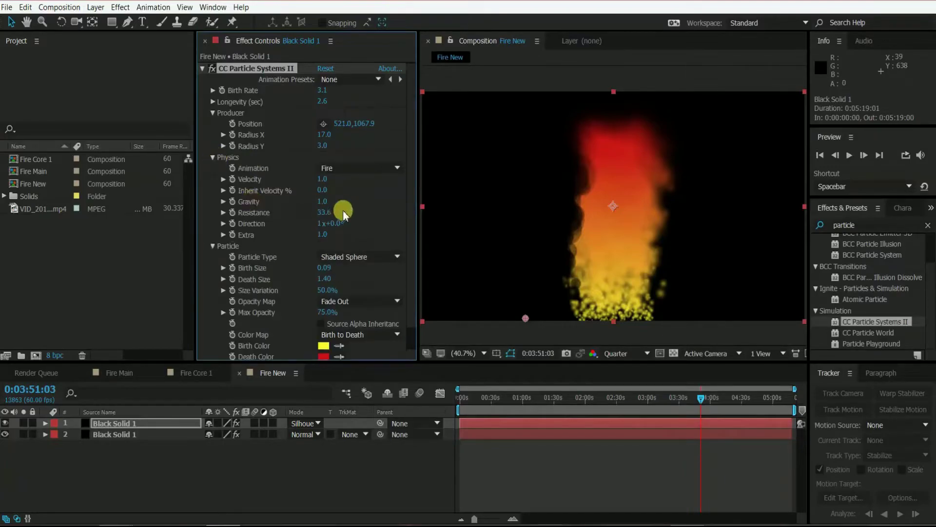
left_click_drag(319, 180, 456, 174)
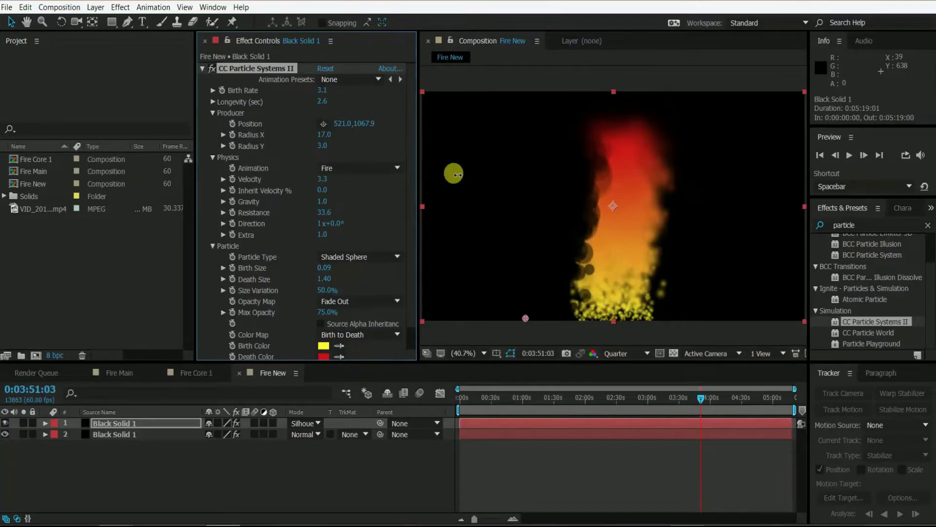
left_click_drag(325, 213, 261, 216)
Step: Set the silhouette particles' Max Opacity to 80%, Size Variation to 74%, Birth Size to 0.13, Death Size to 1.55 and Random Seed to 50
scroll(315, 355, "down", 2)
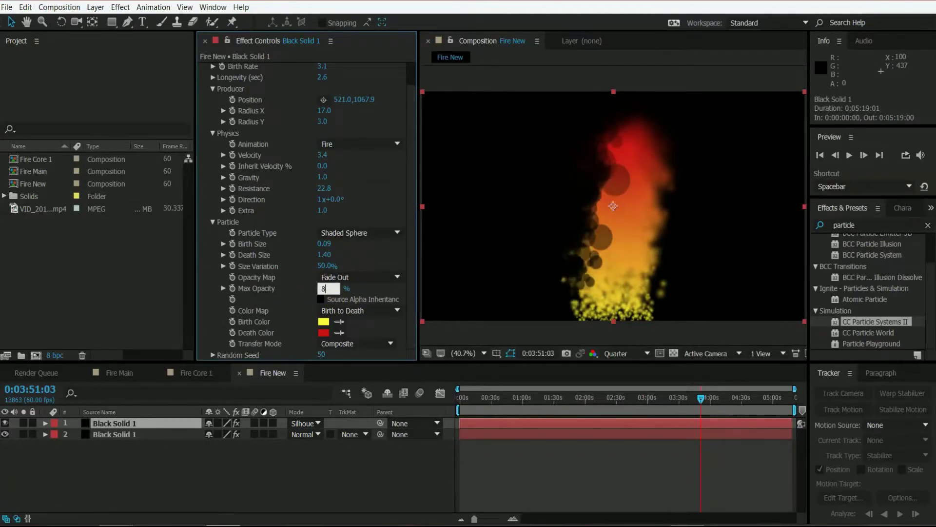
type("80")
left_click(143, 318)
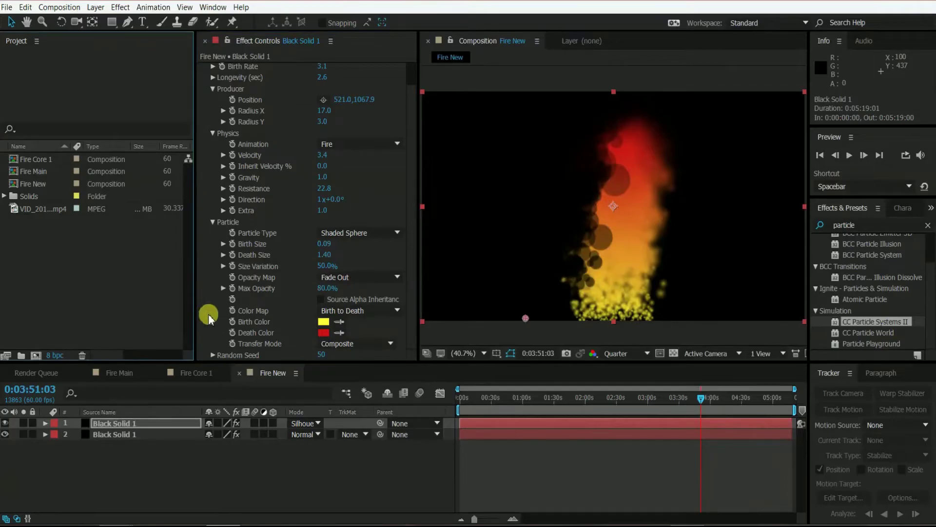
left_click_drag(320, 267, 334, 266)
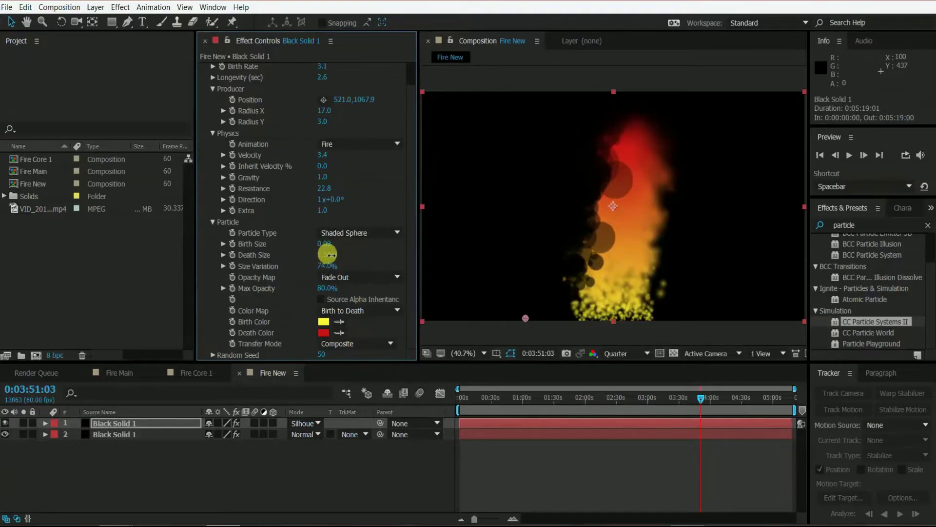
left_click_drag(327, 254, 332, 254)
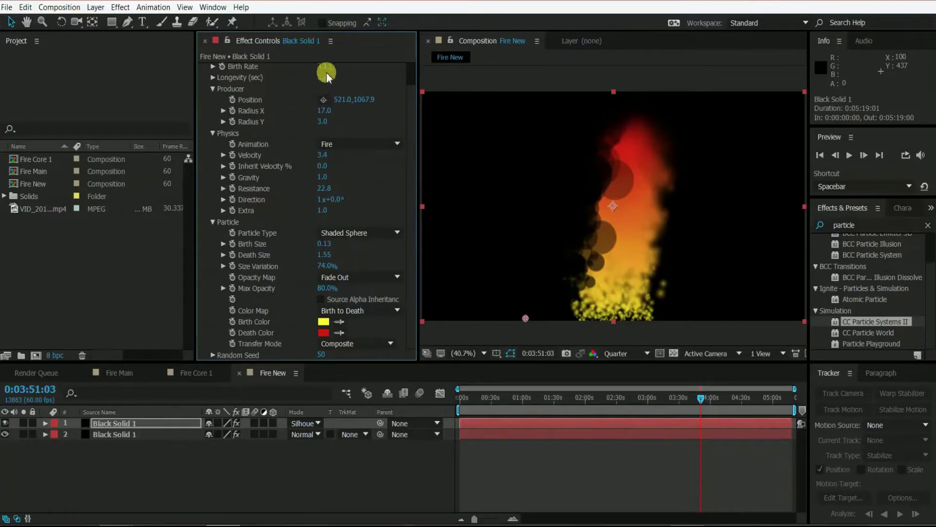
Step: Set the silhouette particles' Birth Rate to 2.5 and Longevity to 2.8 seconds
left_click_drag(320, 66, 316, 67)
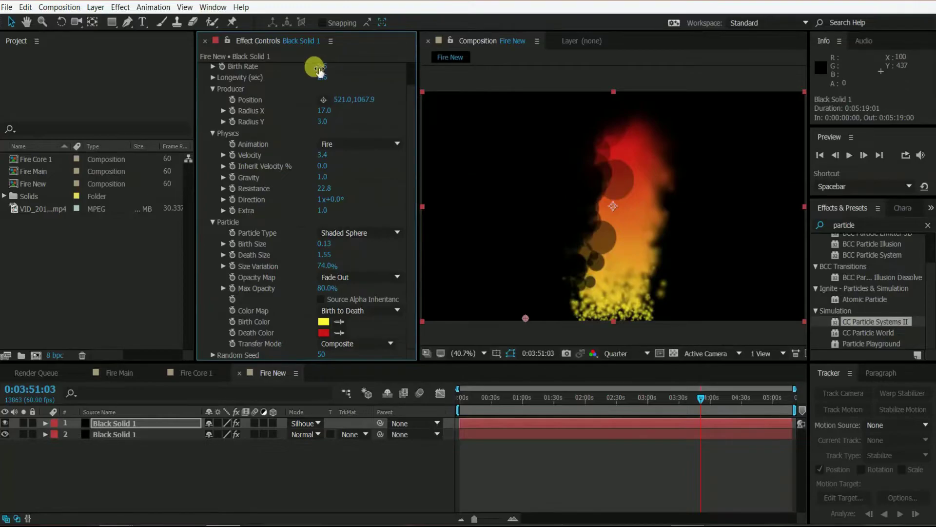
left_click_drag(318, 79, 327, 79)
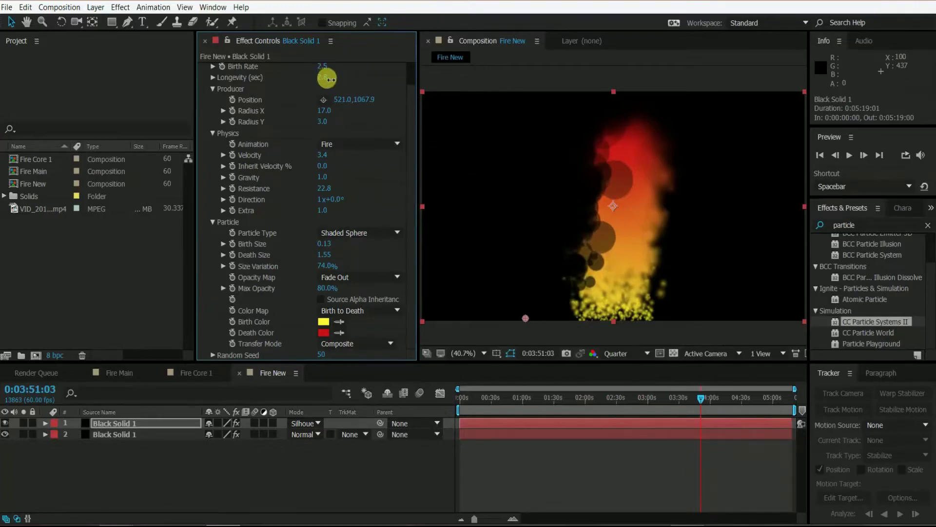
left_click(125, 475)
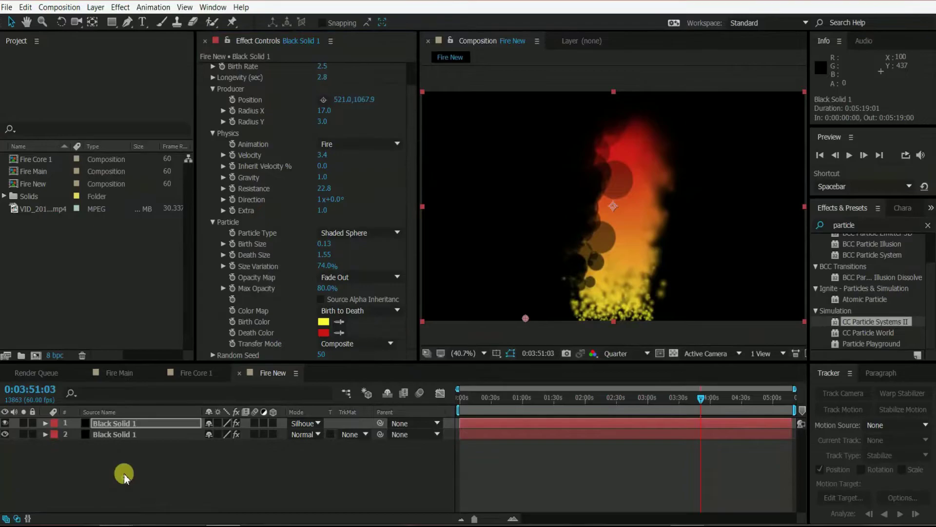
Step: Duplicate the silhouette layer and move the copy's particle producer to X 1463 on the flame's opposite side
left_click(130, 423)
key("ctrl+d")
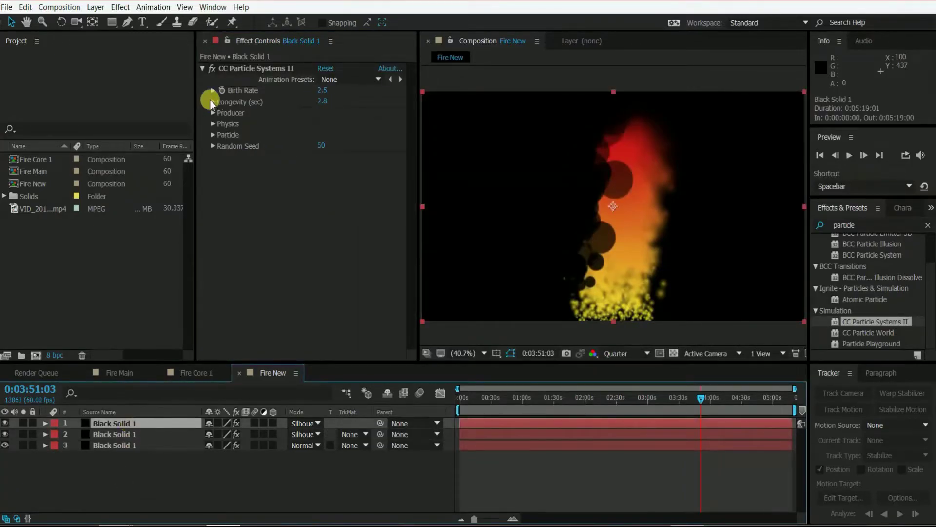
left_click(212, 112)
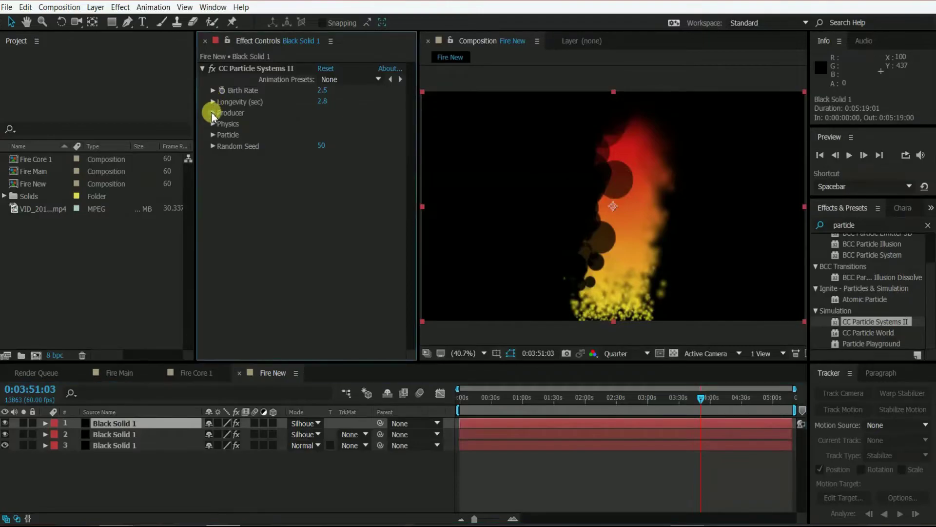
mouse_move(340, 126)
left_mouse_down()
mouse_move(914, 124)
mouse_move(454, 192)
left_mouse_up()
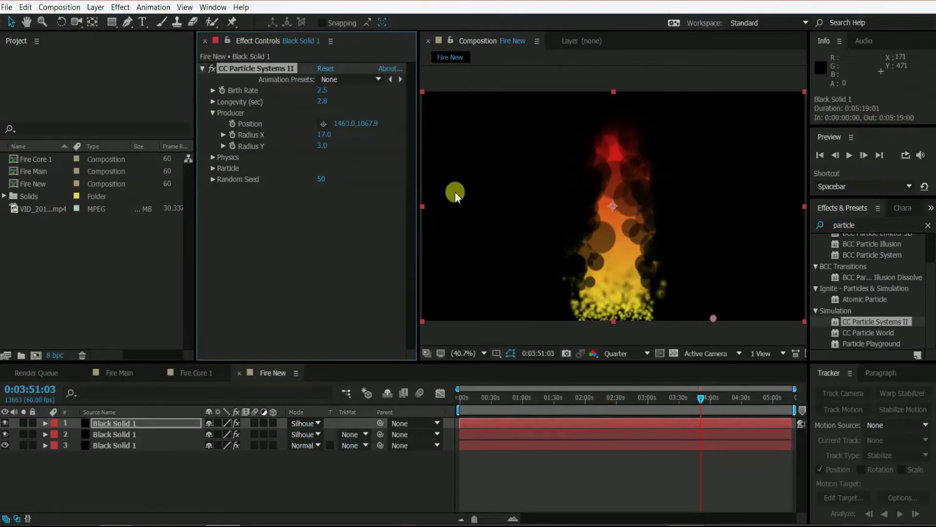
Step: Preview the fire from the start of the composition and scrub ahead to about 0:03:34:38 to examine its shape
left_click(481, 397)
left_click(849, 155)
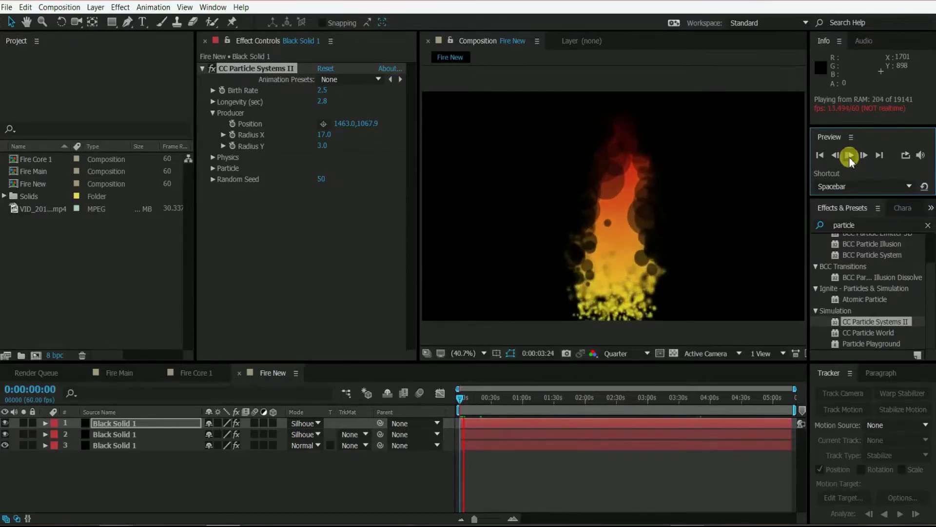
left_click(850, 156)
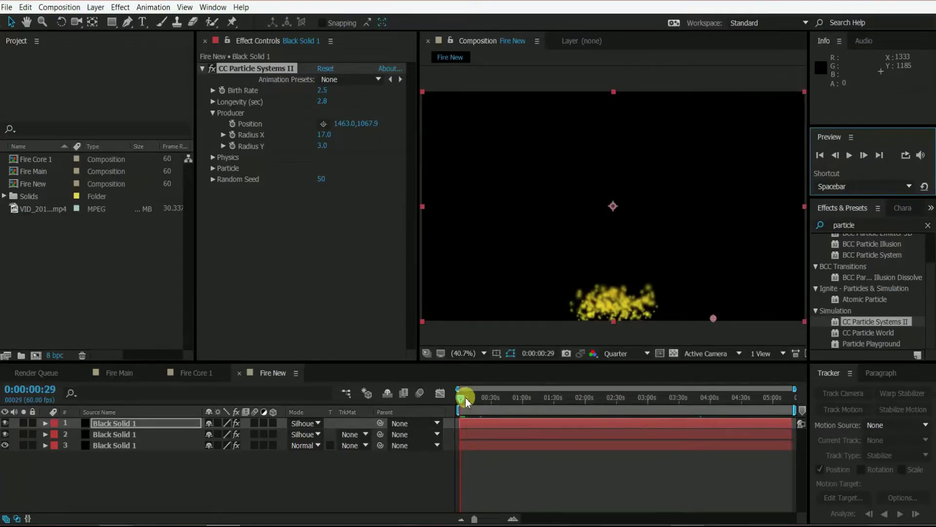
left_click_drag(465, 397, 683, 396)
Step: Add a new adjustment layer above the three Black Solid 1 layers
left_click(139, 472)
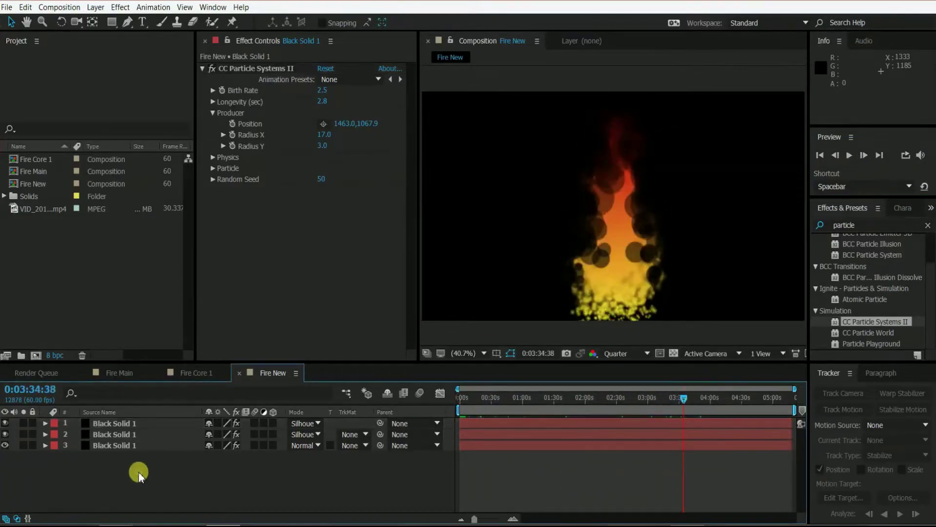
right_click(133, 480)
mouse_move(385, 373)
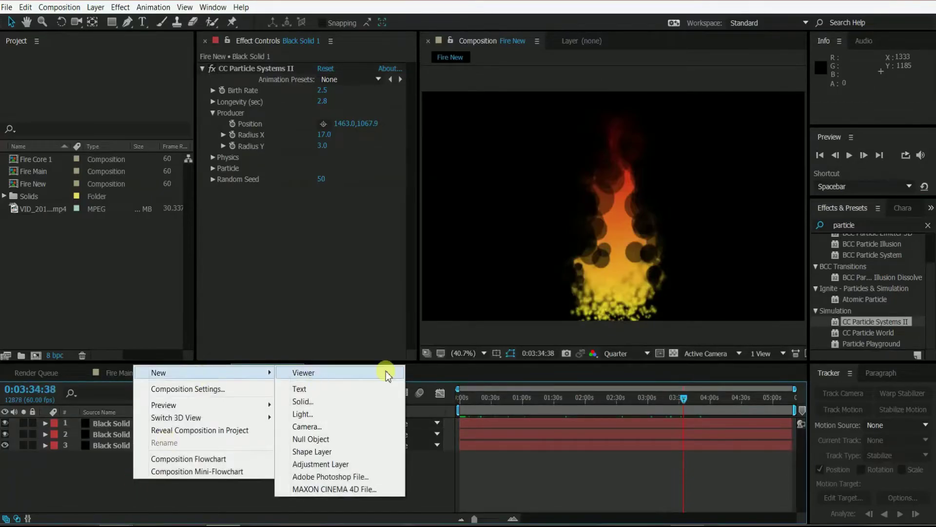
left_click(320, 463)
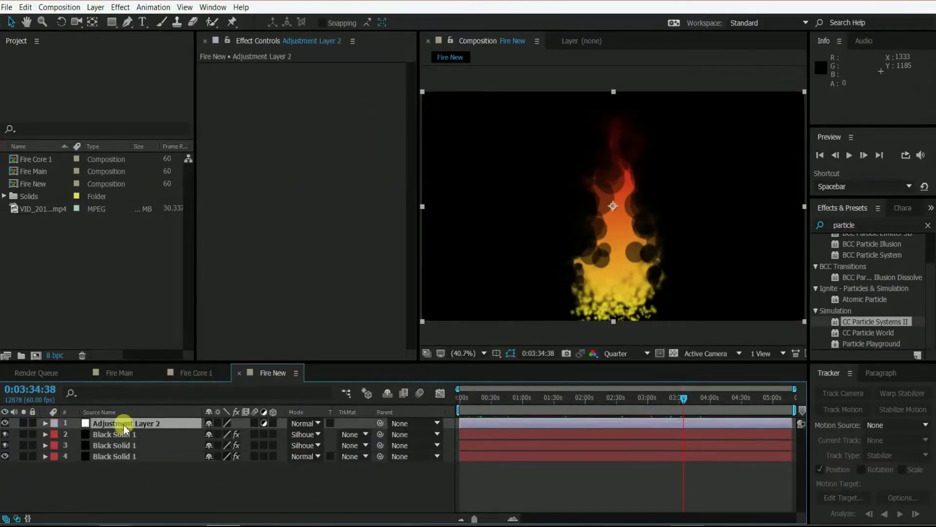
left_click(863, 222)
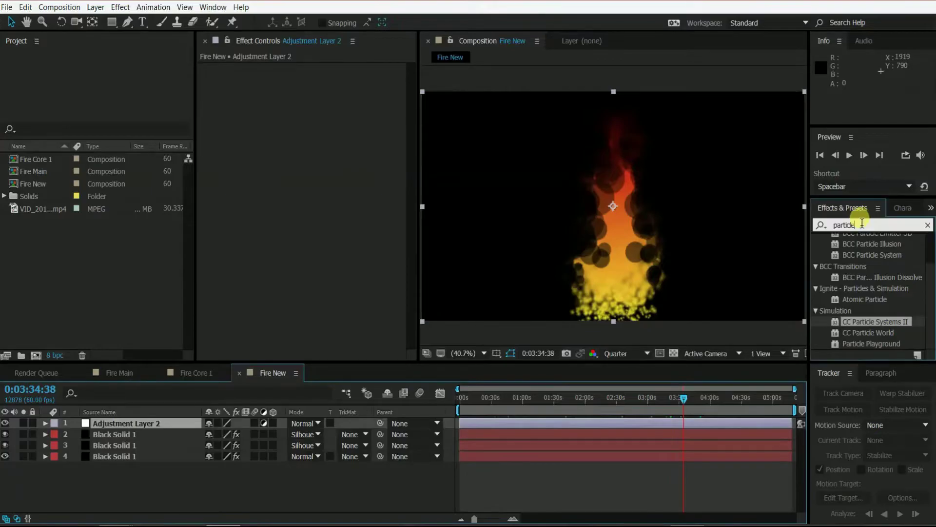
left_click(129, 8)
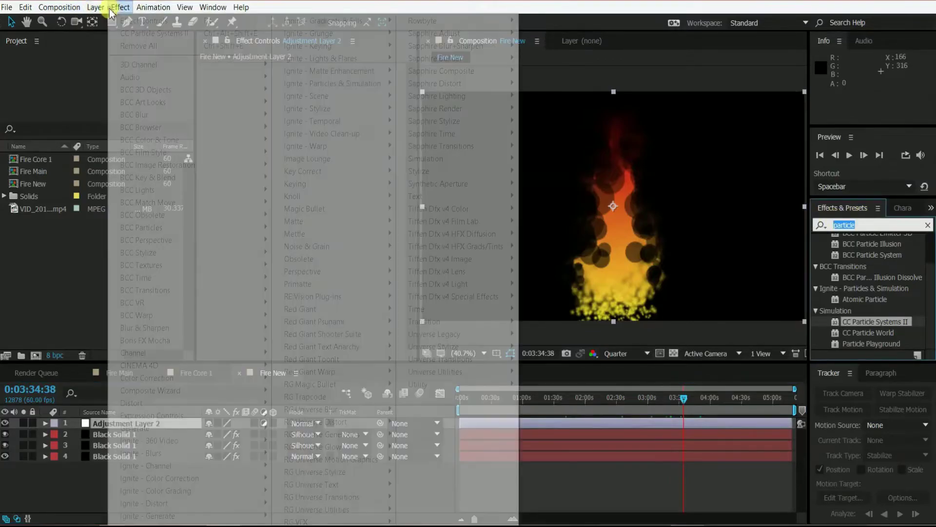
left_click(34, 282)
Step: Apply the Turbulent Displace distortion effect to the adjustment layer
left_click(125, 420)
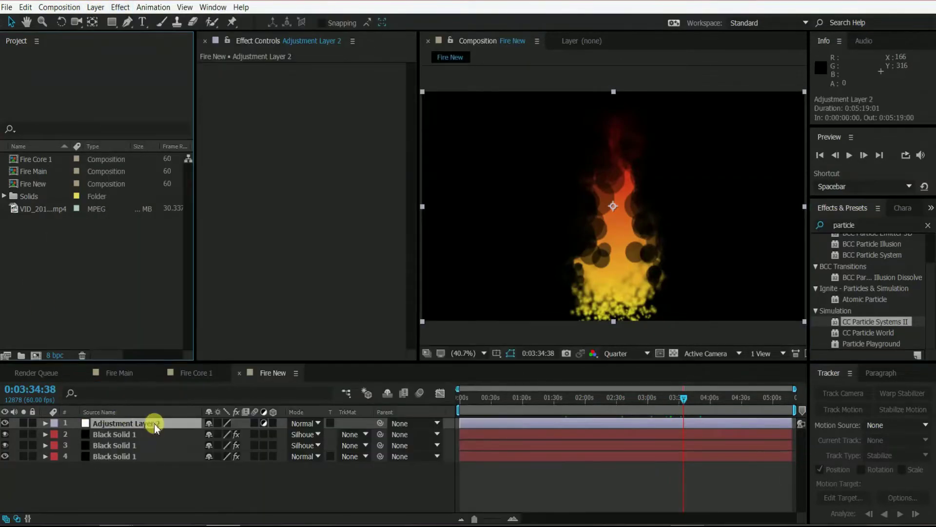
left_click(90, 8)
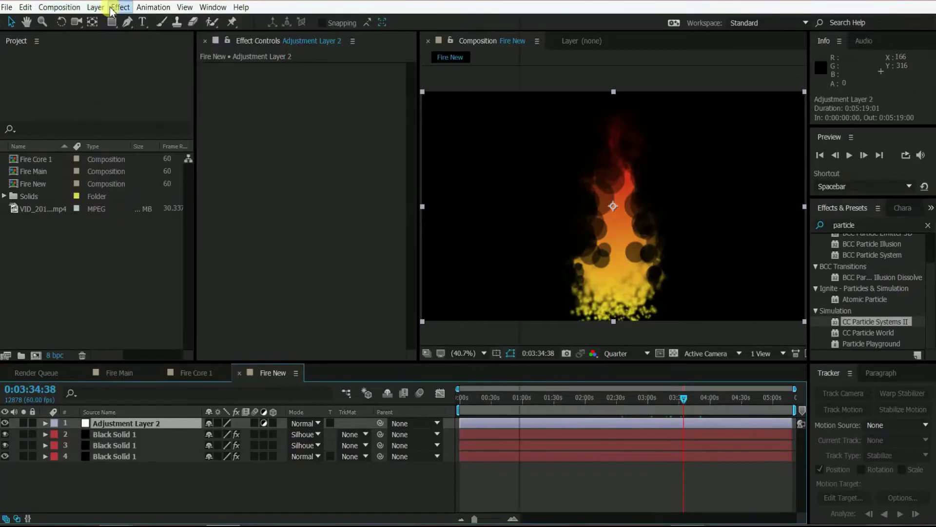
left_click(120, 8)
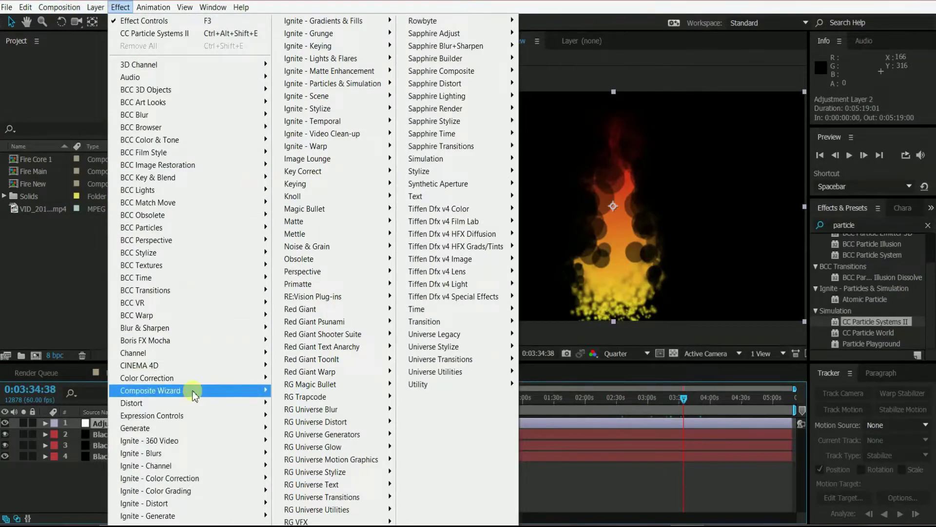
mouse_move(184, 404)
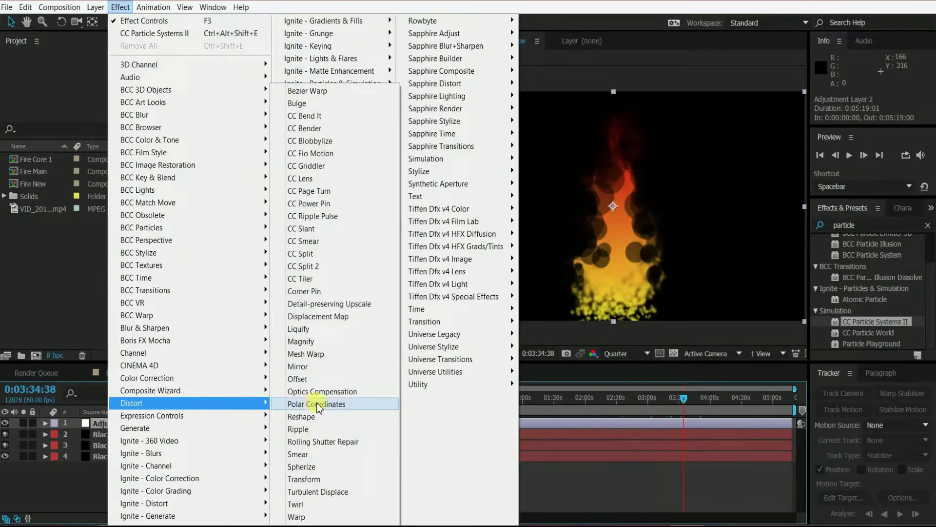
left_click(344, 493)
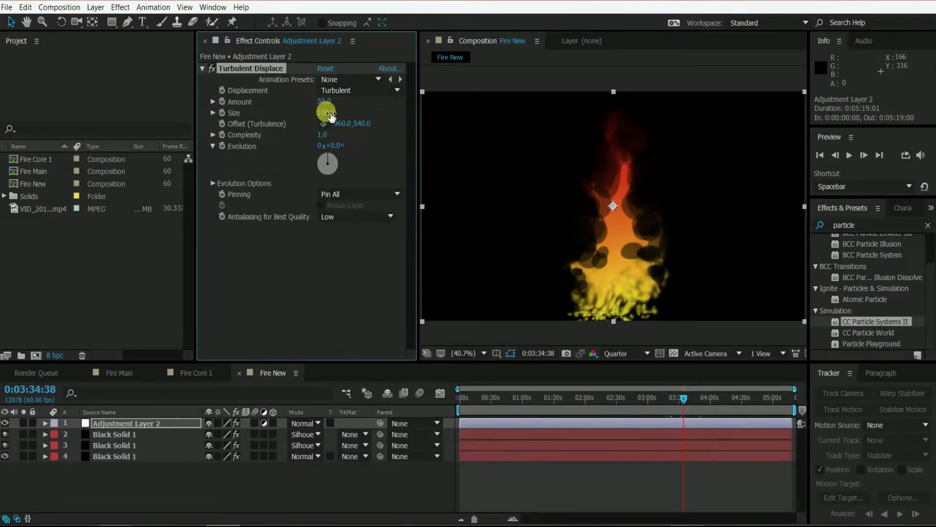
Step: Set Turbulent Displace's Size to 7, Amount to 143 and Complexity to 2.9
left_click_drag(325, 113, 272, 113)
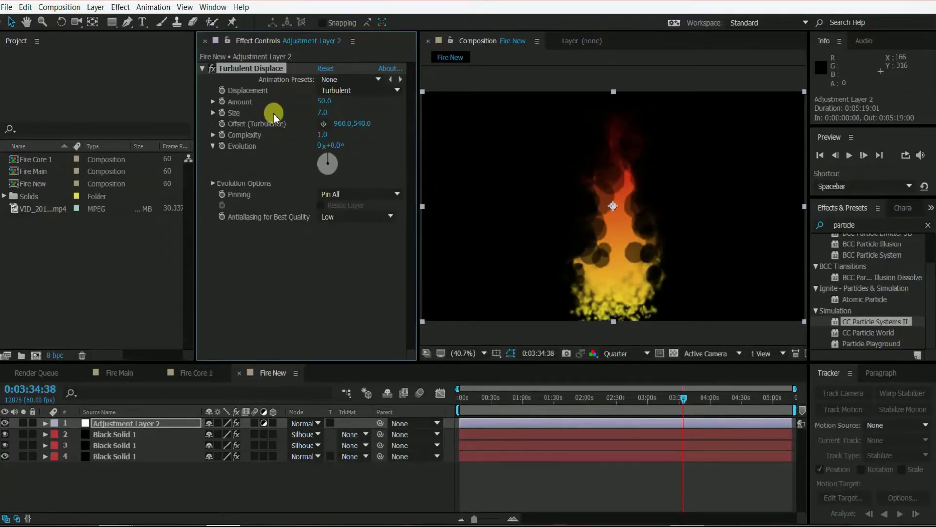
left_click_drag(323, 101, 397, 105)
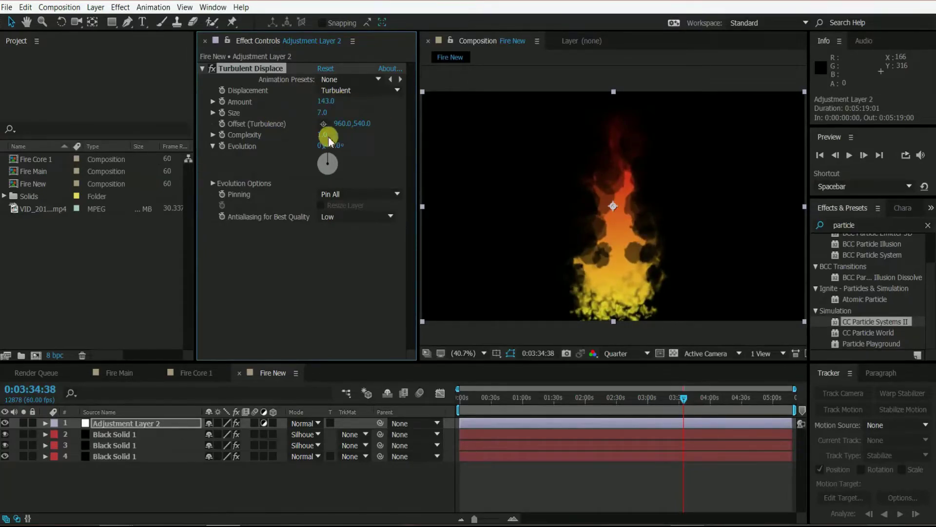
left_click_drag(328, 133, 437, 138)
Step: Keyframe Offset (Turbulence) at the first frame, decrease its Y value at the composition's end, and check the motion at about 0:01:06:16
key("Home")
left_click(222, 124)
left_click_drag(460, 398, 799, 404)
left_click_drag(360, 124, 87, 125)
left_click_drag(800, 408, 529, 400)
left_click(81, 493)
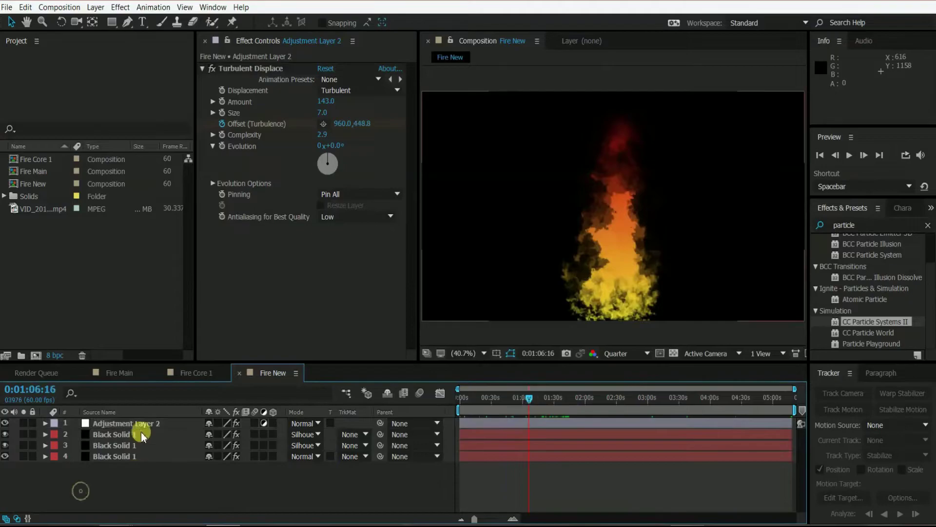
Step: Apply the Colorama color correction effect to the adjustment layer
left_click(140, 423)
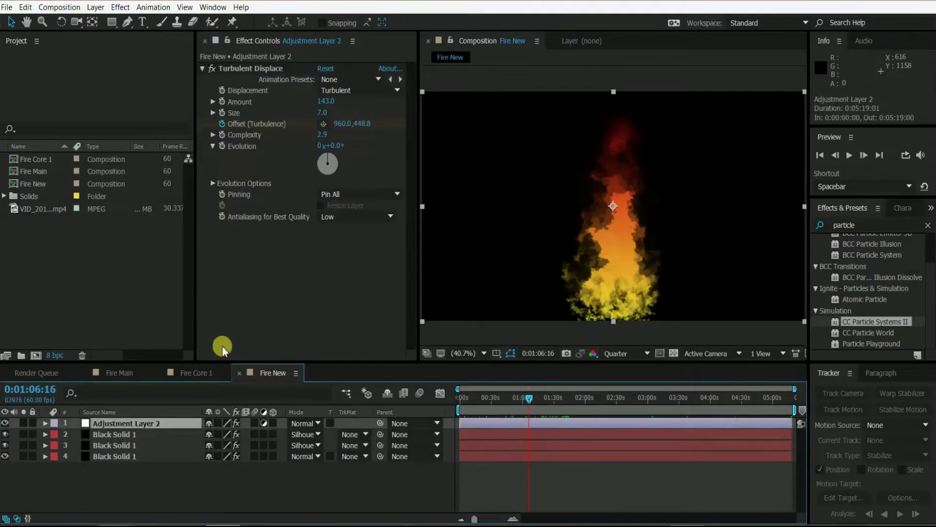
left_click(117, 9)
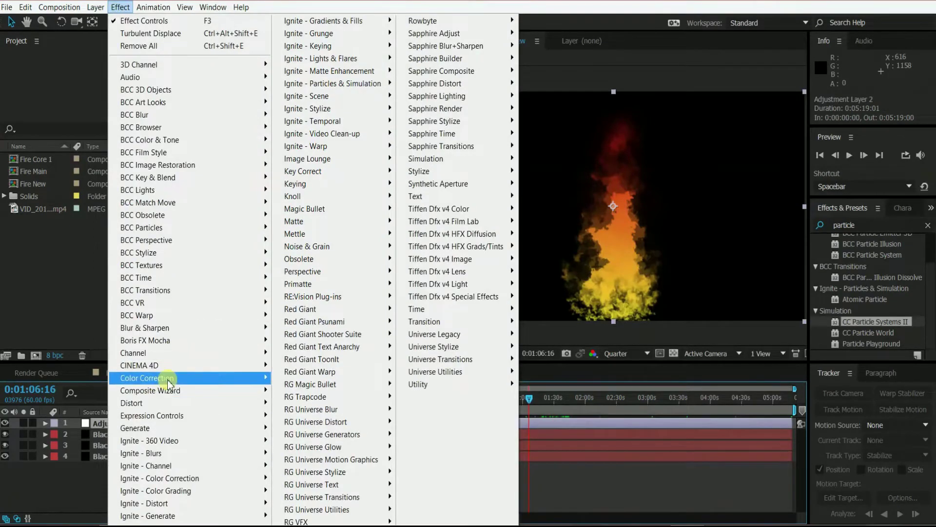
mouse_move(168, 380)
left_click(324, 357)
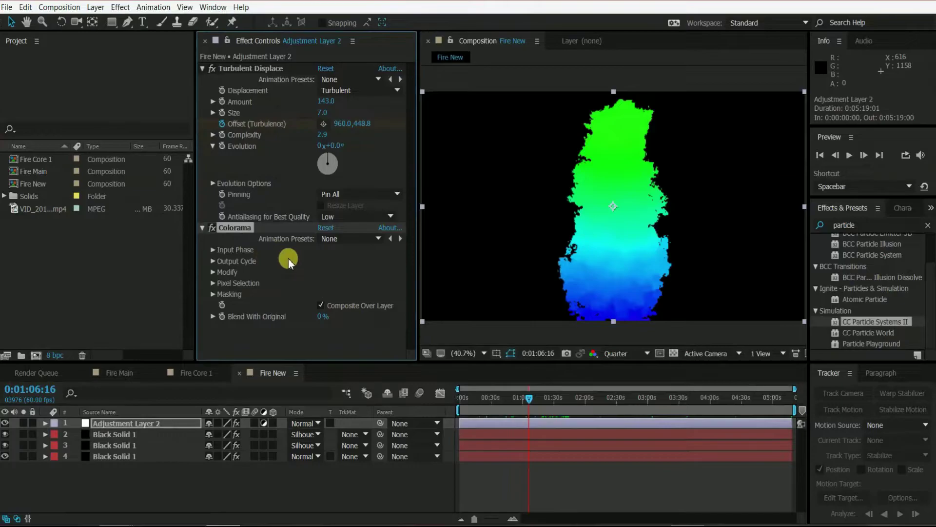
Step: Set Colorama's output cycle to the Fire preset palette, take its input phase from Alpha, and check the flame up to 0:03:23:29
left_click(214, 261)
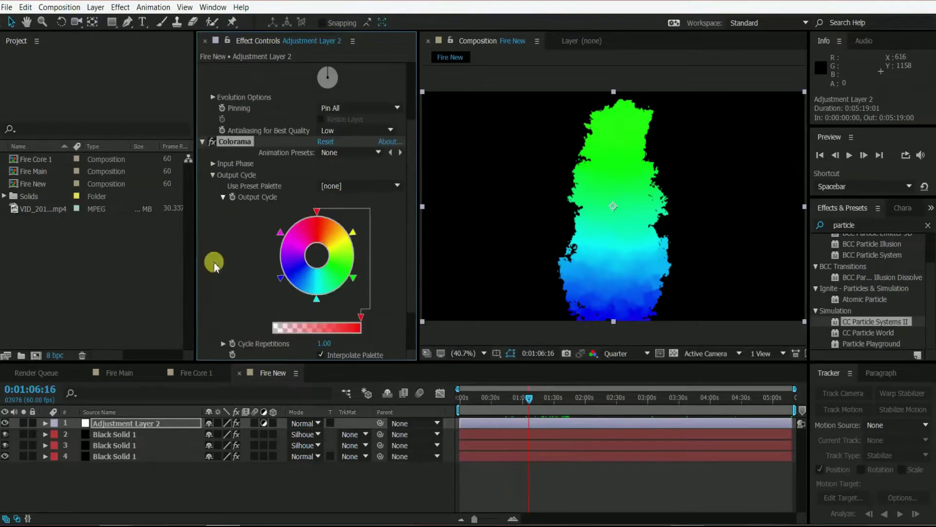
left_click(395, 187)
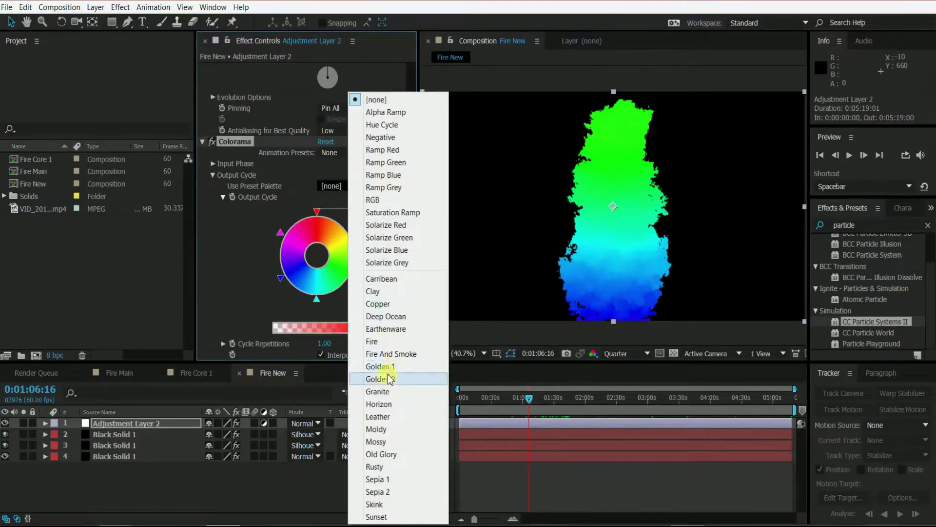
left_click(369, 342)
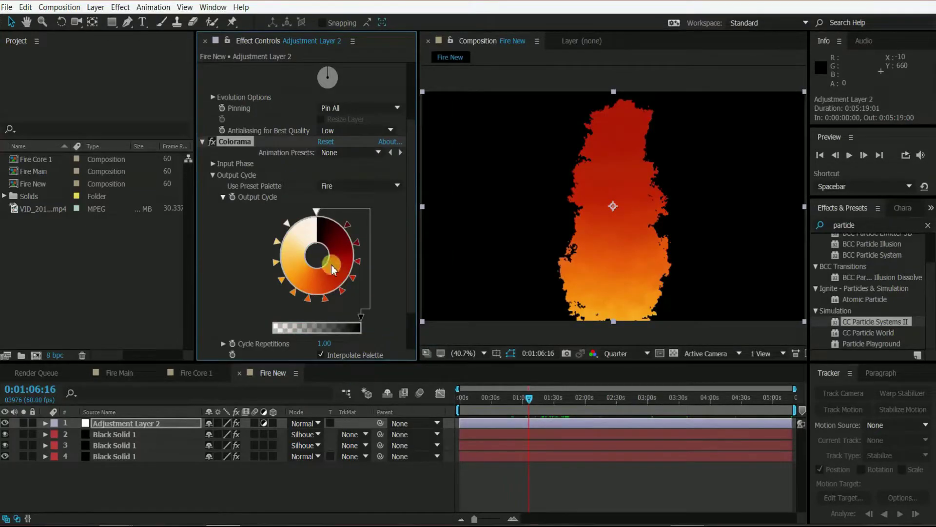
left_click(213, 164)
left_click(376, 174)
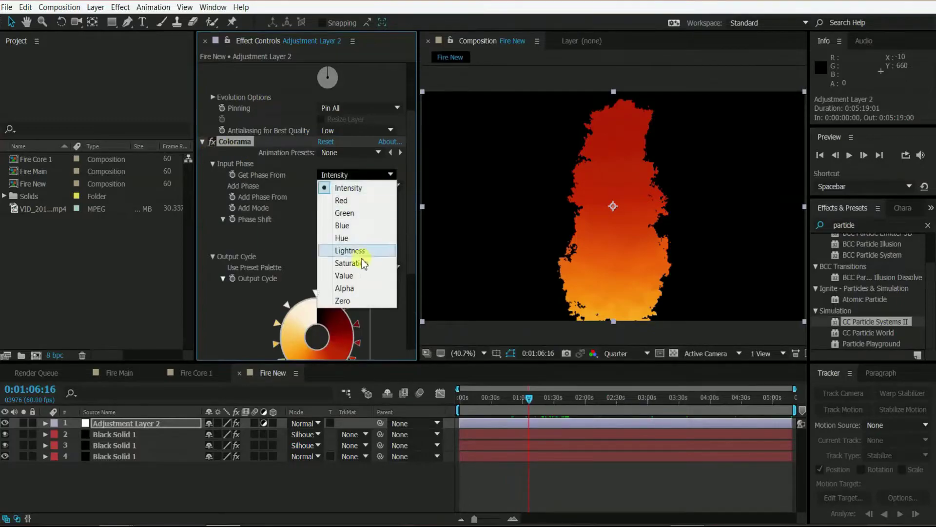
left_click(350, 294)
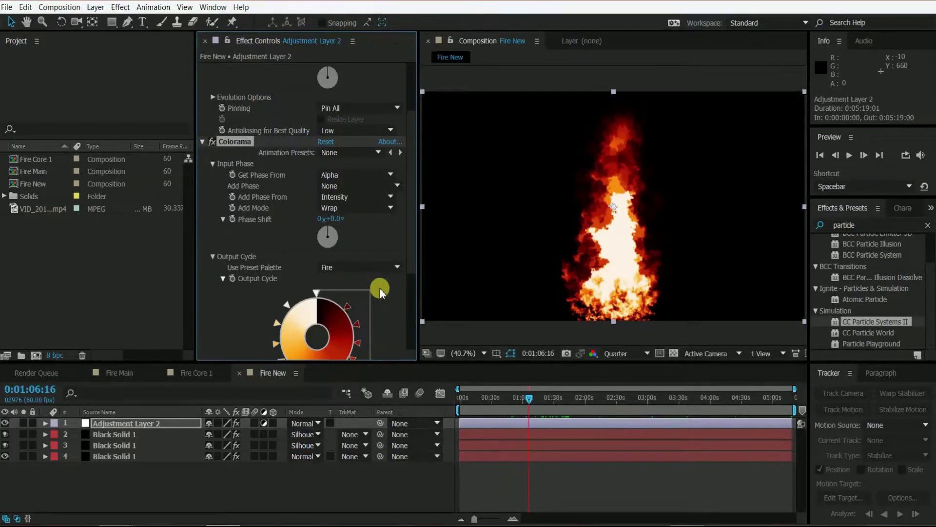
left_click_drag(662, 398, 672, 398)
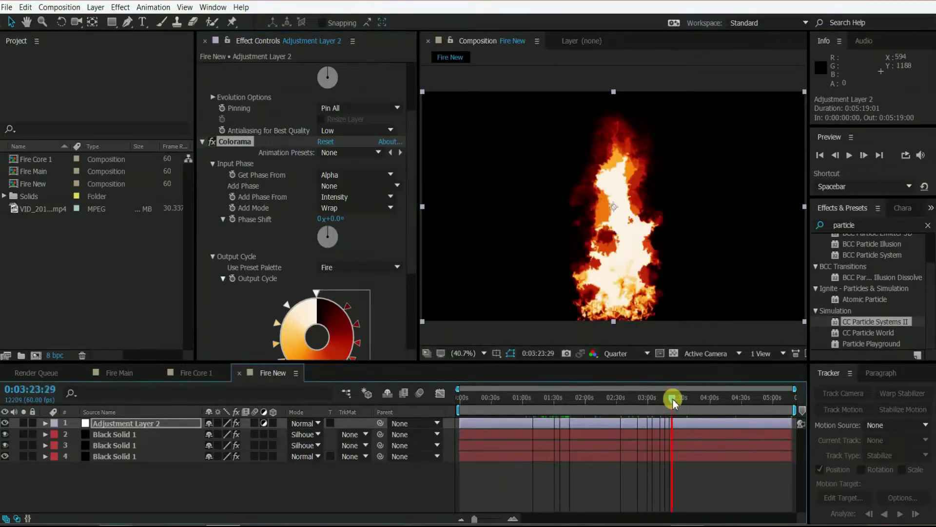
Step: Reduce the opacity of the black colour in Colorama's output cycle to fully transparent, checking the flame edges against the transparency grid
left_click(674, 353)
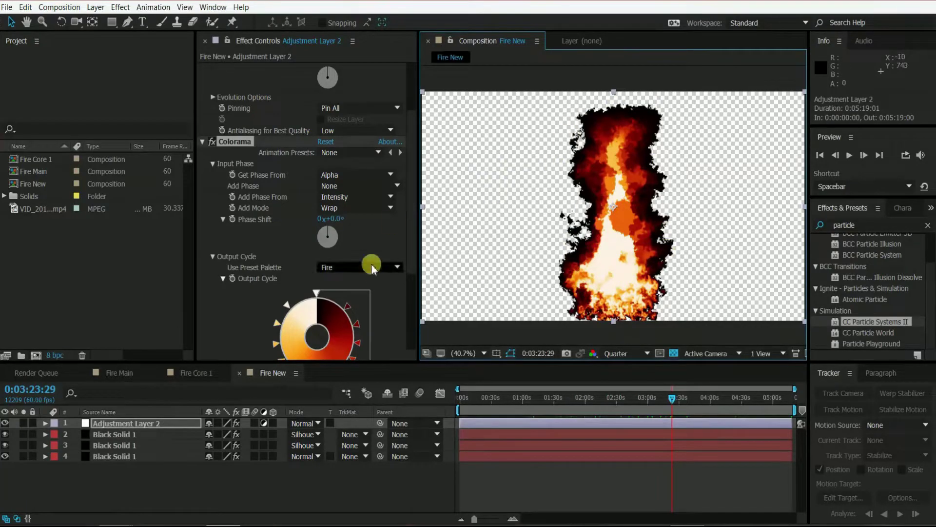
left_click_drag(414, 174, 414, 247)
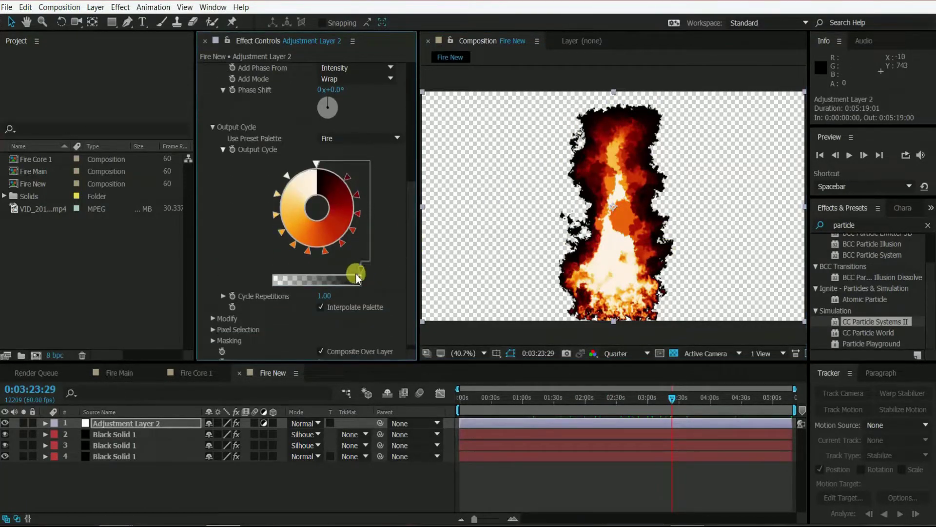
left_click_drag(361, 273, 309, 274)
left_click_drag(286, 276, 255, 276)
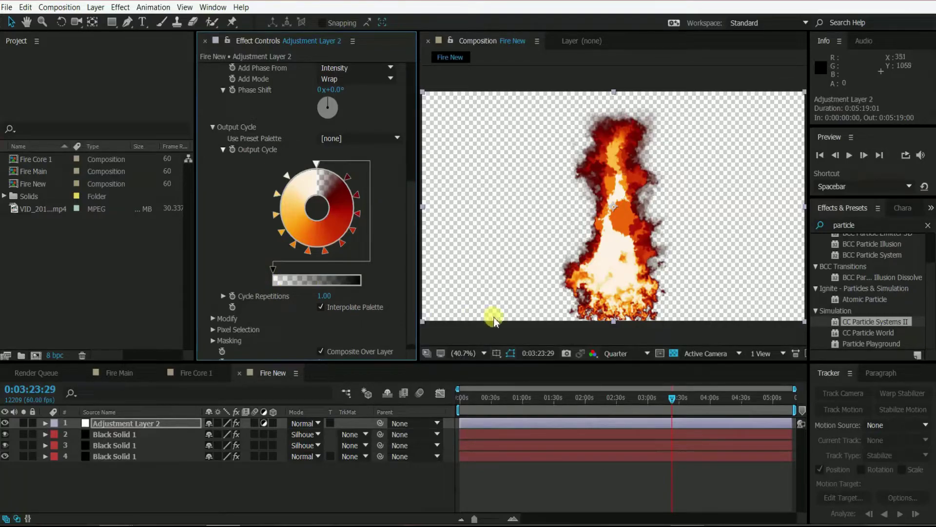
left_click(671, 352)
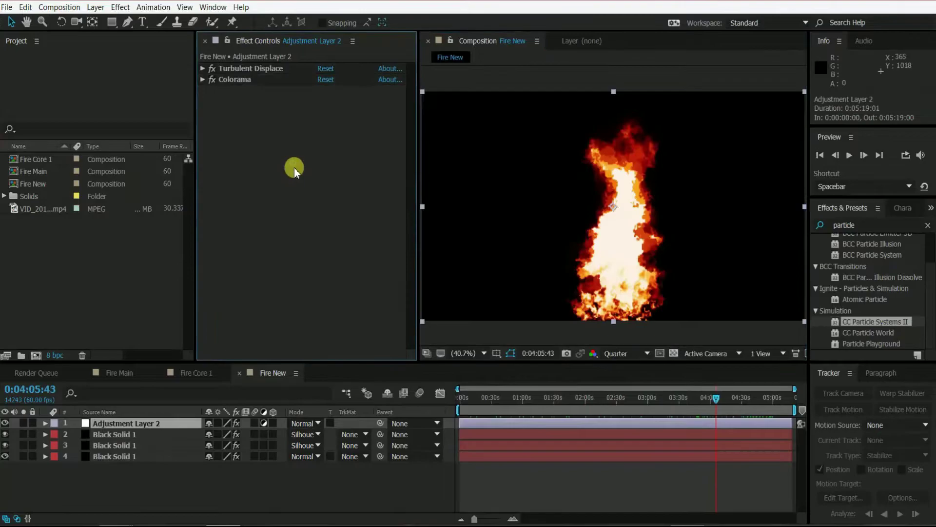
Step: Apply Levels to the adjustment layer with Input Black -40.8, Input White 242.3, Gamma 0.80, Output Black -12.8 and Output White 252.5
left_click(169, 479)
left_click(140, 422)
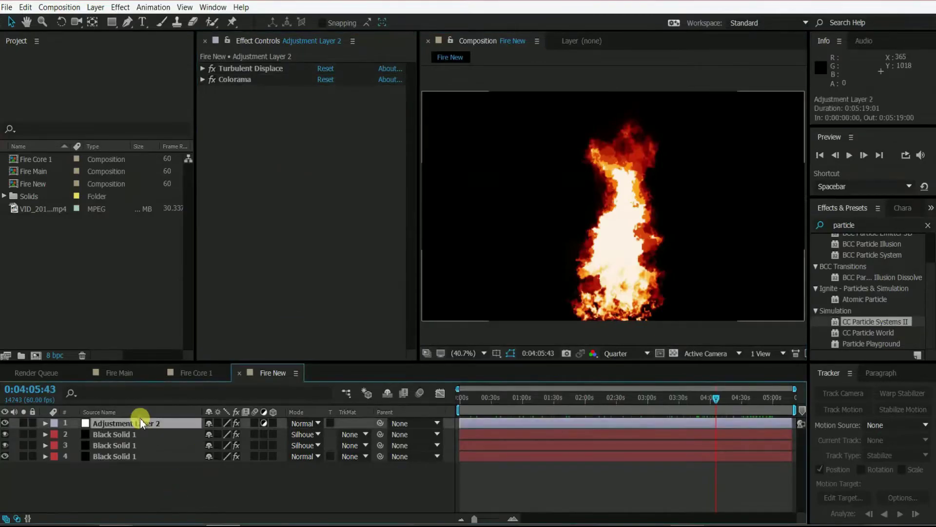
left_click(121, 7)
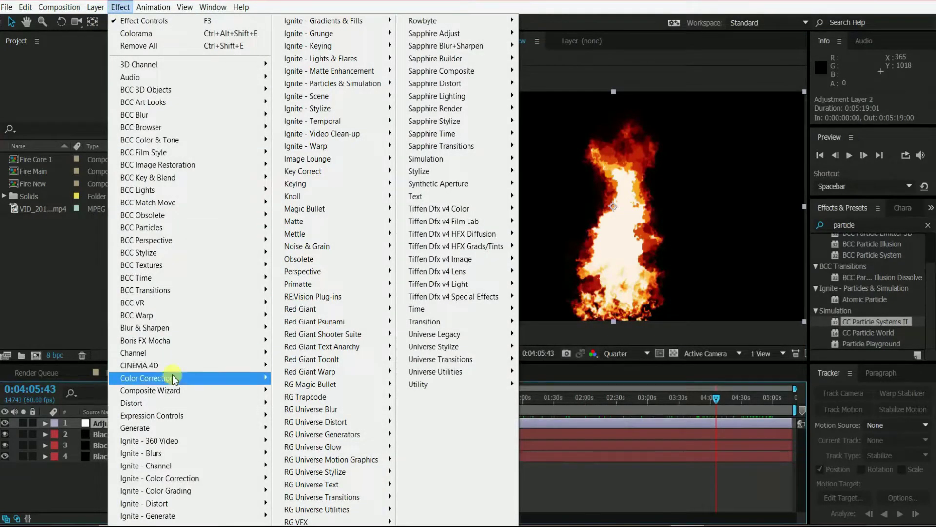
mouse_move(168, 378)
left_click(303, 444)
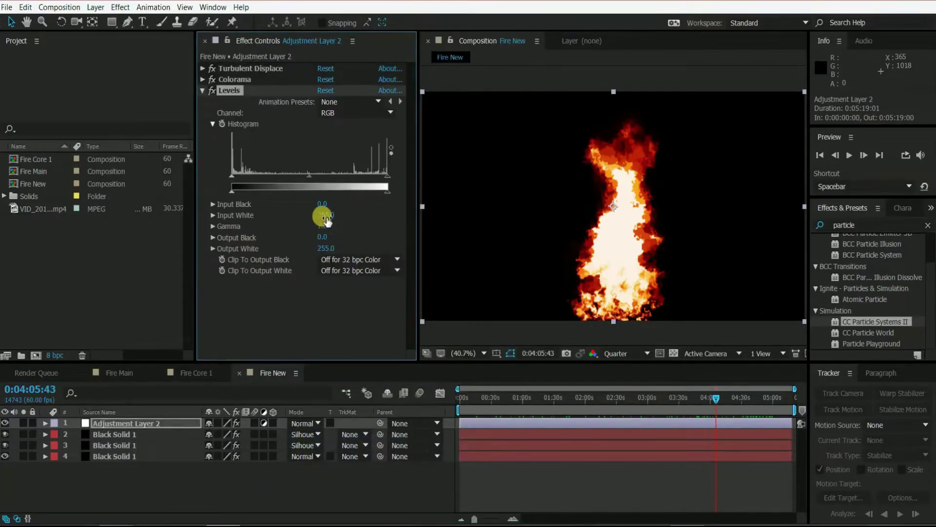
left_click_drag(326, 217, 318, 247)
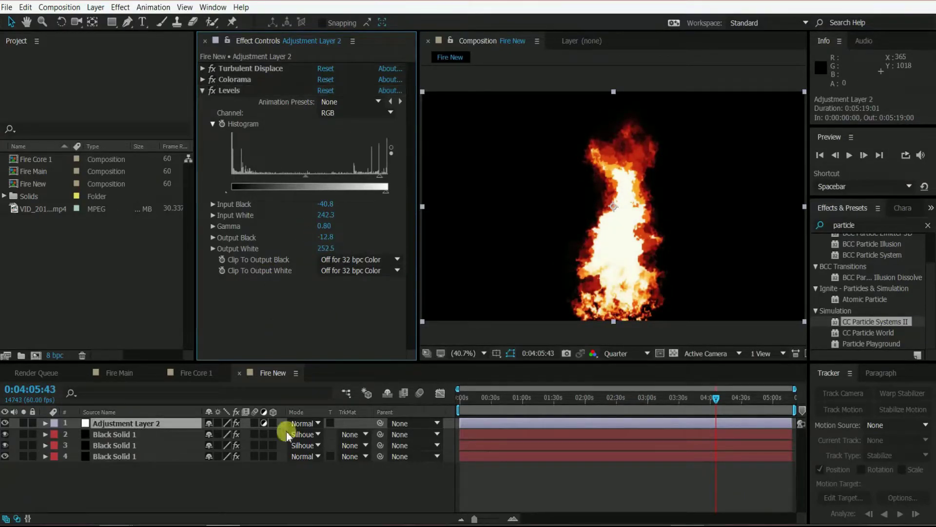
Step: Preview the fire animation from the first frame, stop playback and inspect the flame at 0:04:05:43
left_click(120, 423)
left_click(460, 394)
key("space")
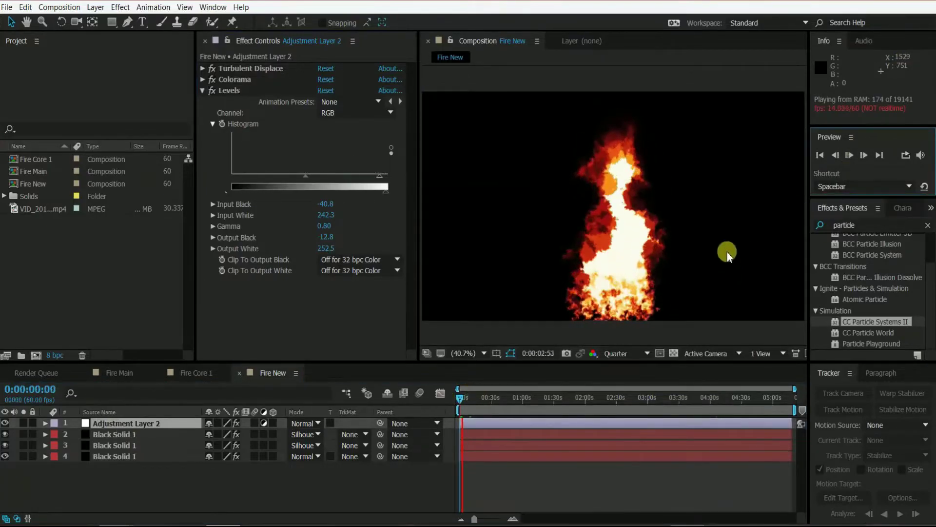
left_click(849, 153)
left_click(849, 156)
left_click_drag(463, 395, 715, 396)
Step: Set CC Particle Systems II's Birth Rate to 2.5 and Resistance to 32.9 on the lowest Black Solid 1 layer
left_click(105, 457)
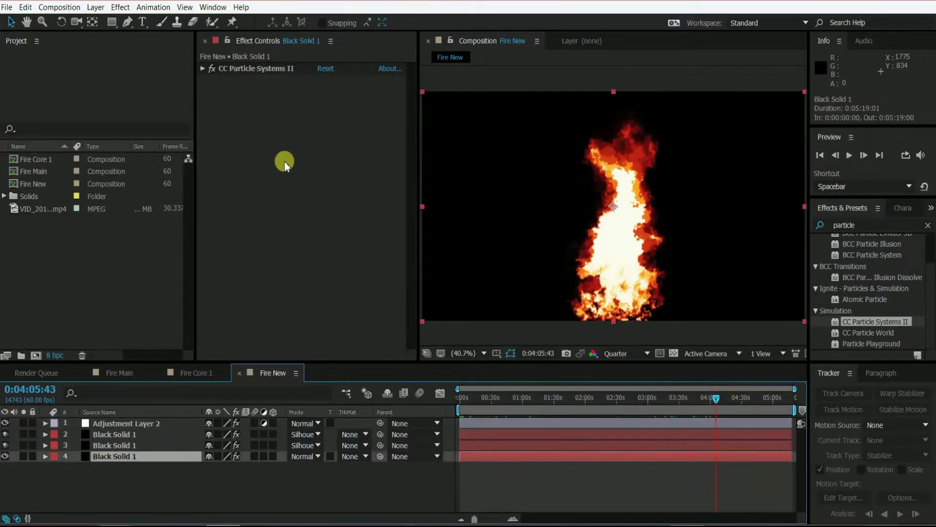
left_click(202, 69)
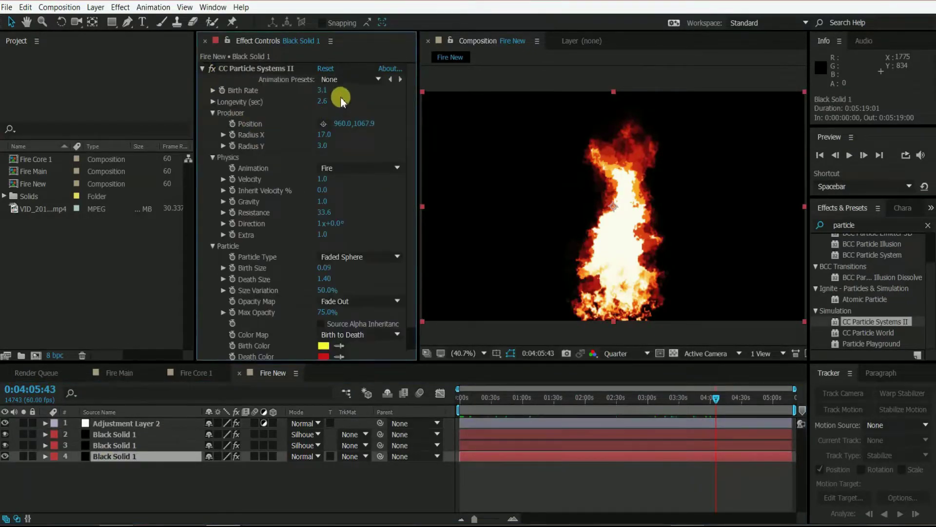
left_click_drag(320, 89, 317, 90)
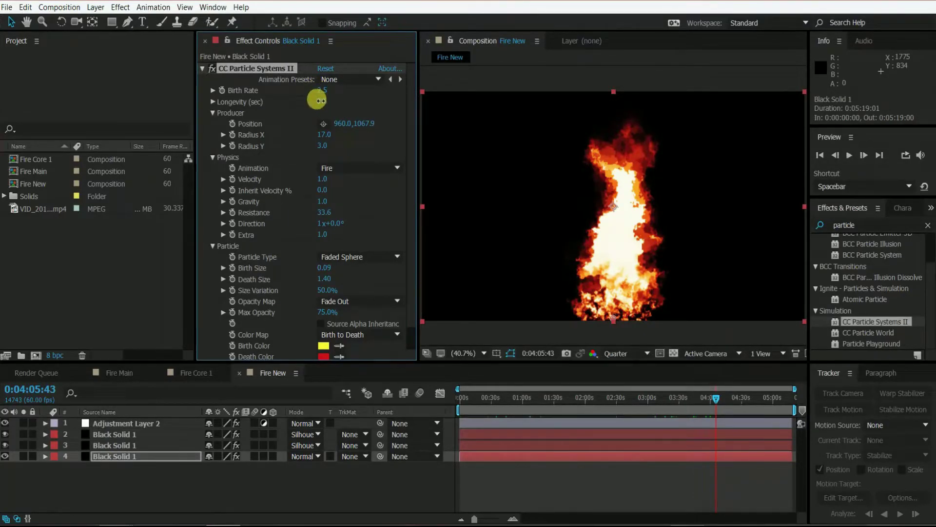
left_click_drag(321, 101, 326, 117)
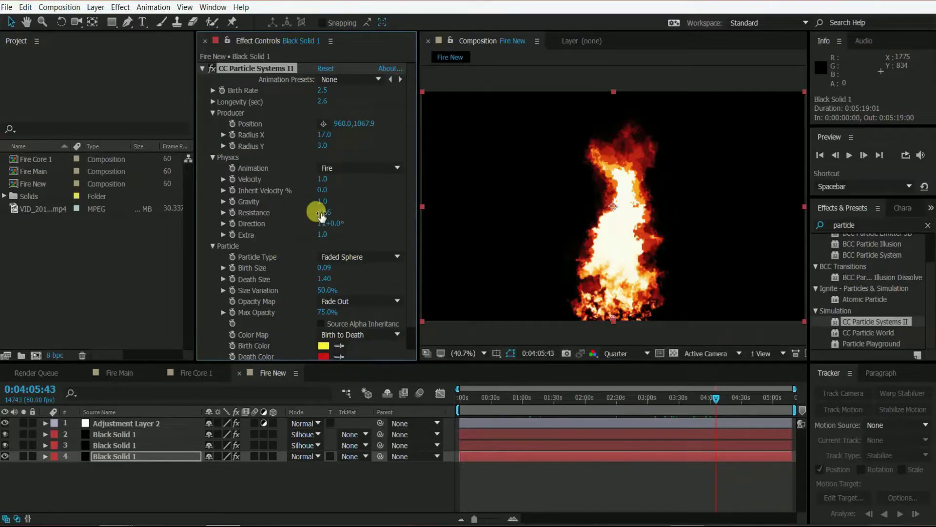
left_click_drag(318, 213, 338, 208)
left_click_drag(494, 398, 623, 374)
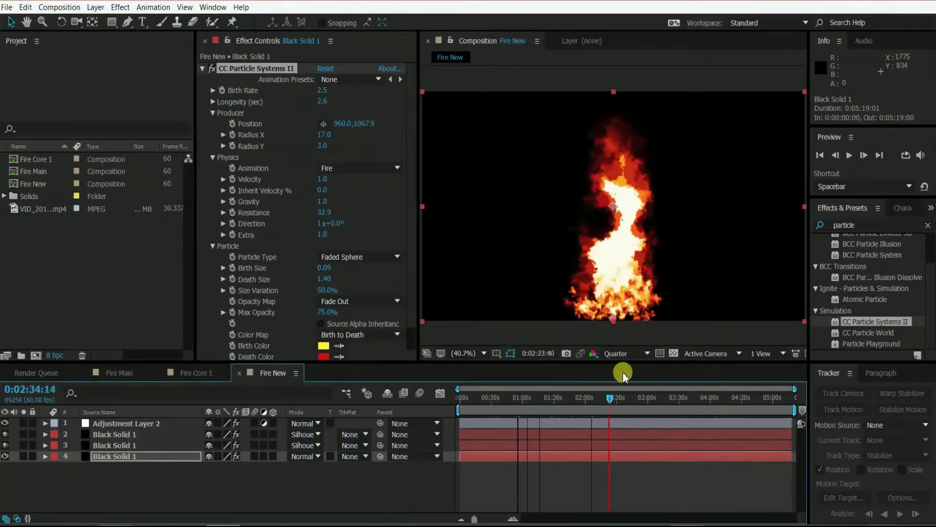
Step: With the transparency grid shown and Quarter preview resolution, set the adjustment layer's Levels Output White to 257.5 and fine-tune Input Black
left_click(674, 353)
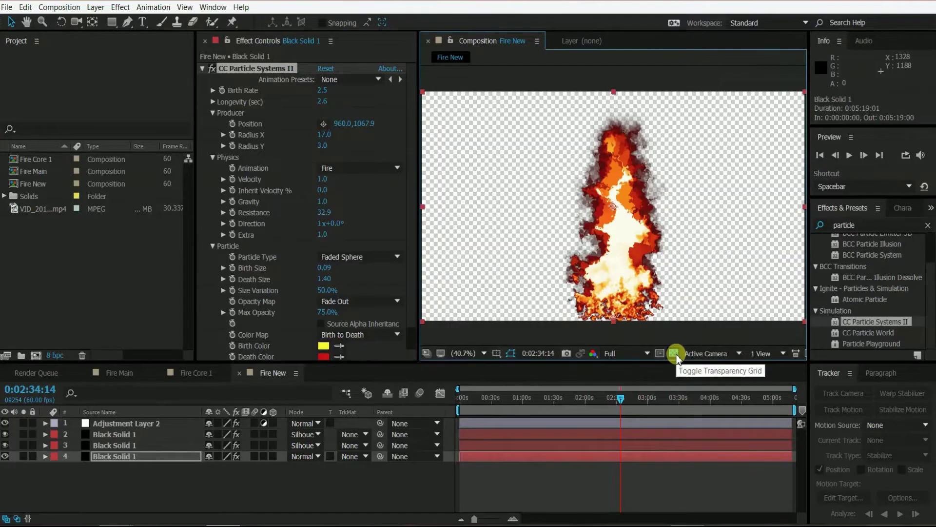
left_click_drag(412, 174, 411, 204)
left_click(121, 423)
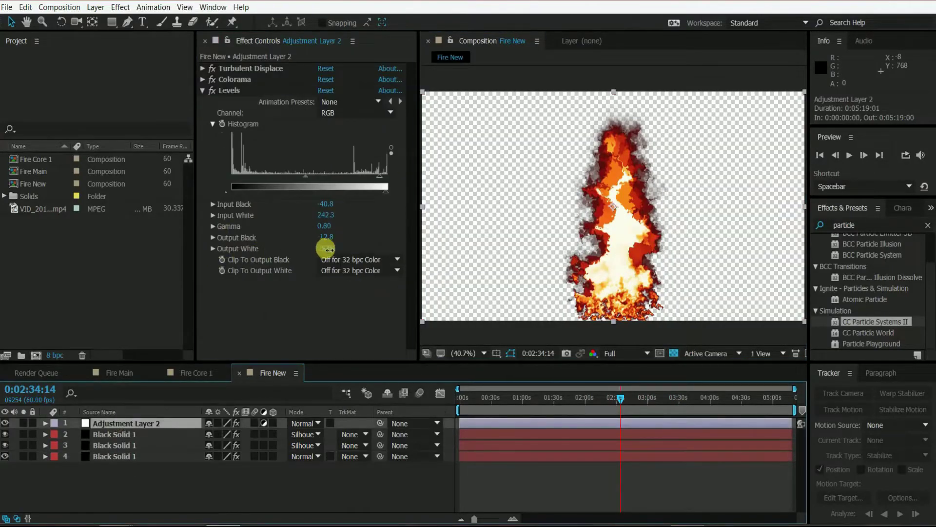
left_click_drag(325, 249, 309, 248)
left_click(627, 353)
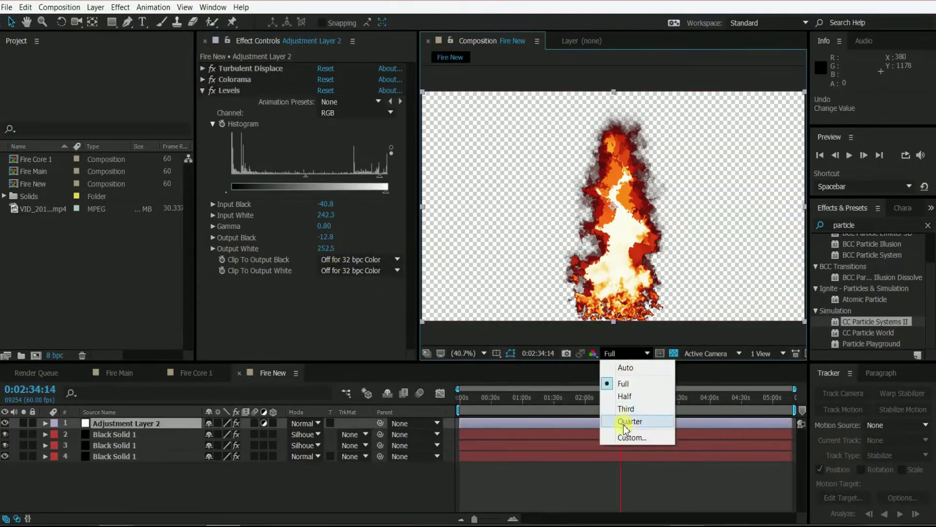
left_click(629, 421)
left_click_drag(319, 247, 330, 251)
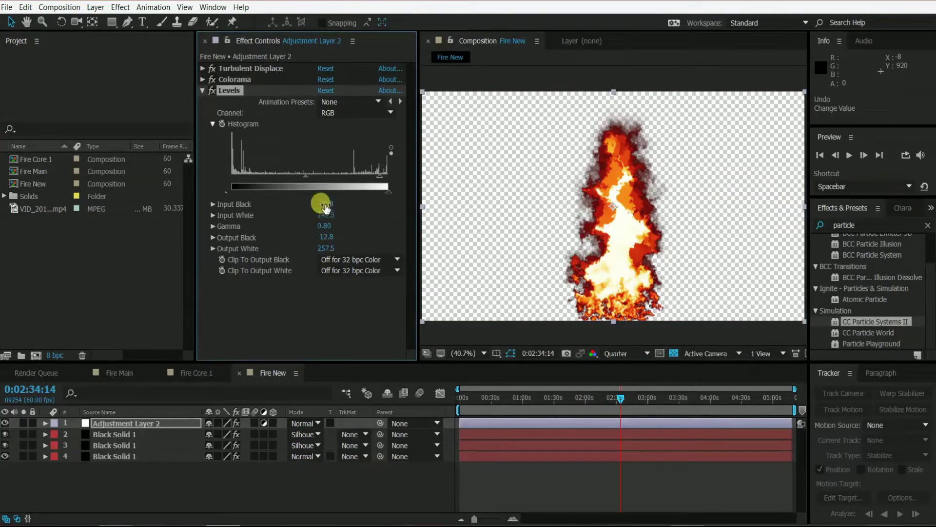
left_click_drag(322, 203, 316, 203)
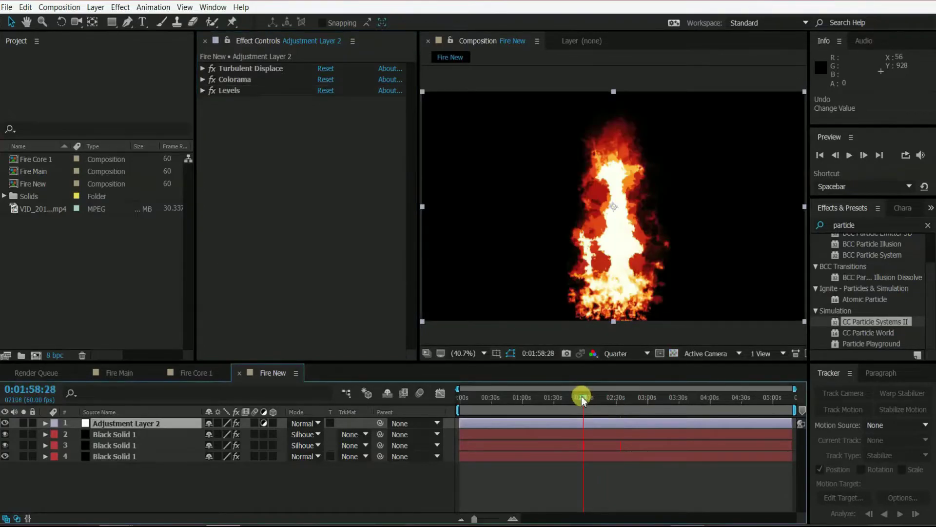
left_click_drag(581, 396, 620, 399)
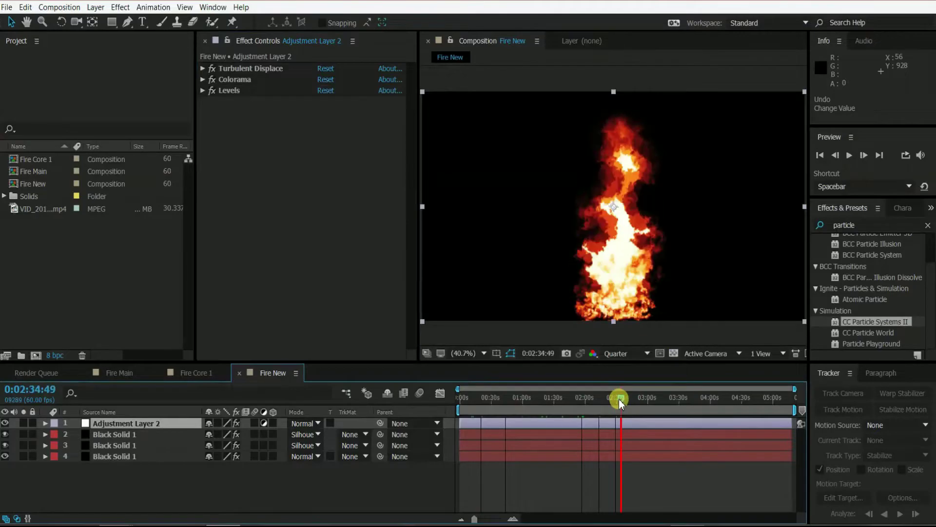
Step: Pre-compose the adjustment layer and all three Black Solid 1 layers as Pre-comp 1, moving all attributes into it
left_click(110, 478)
left_click_drag(107, 482, 114, 423)
right_click(114, 424)
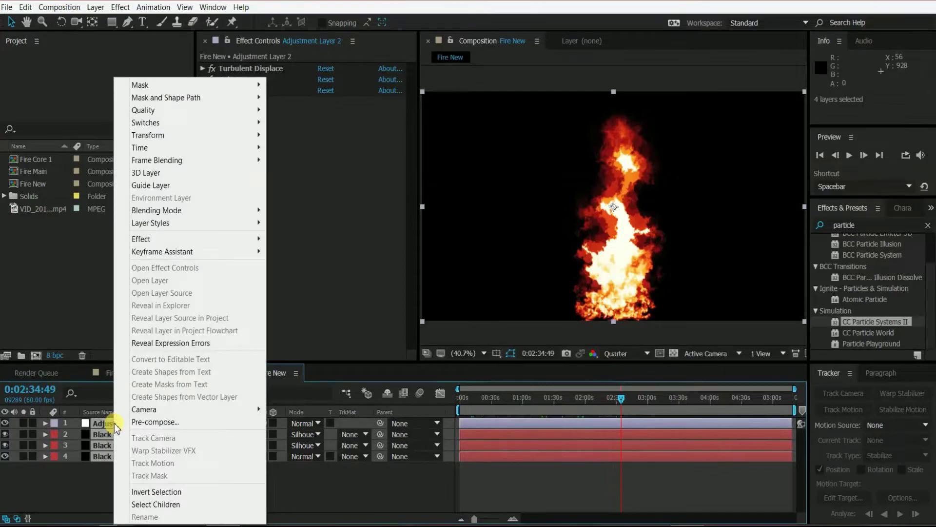
left_click(171, 422)
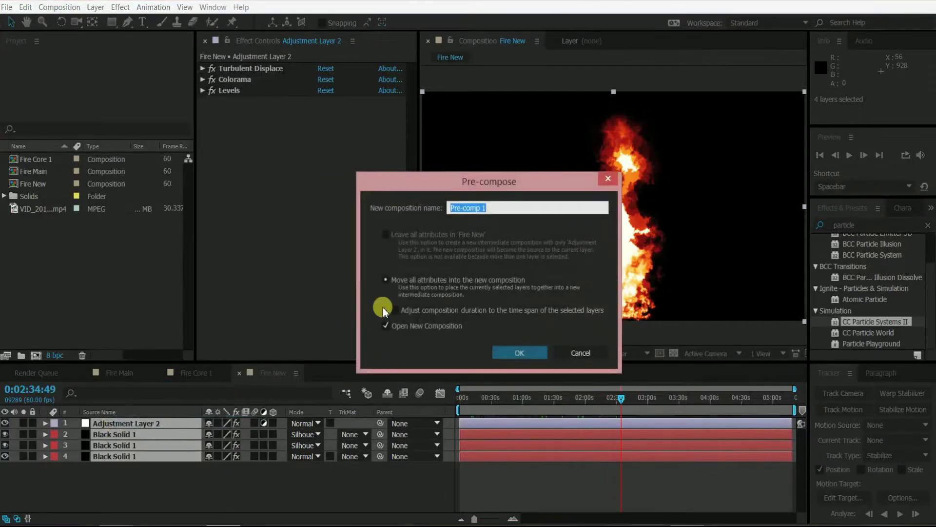
left_click(509, 356)
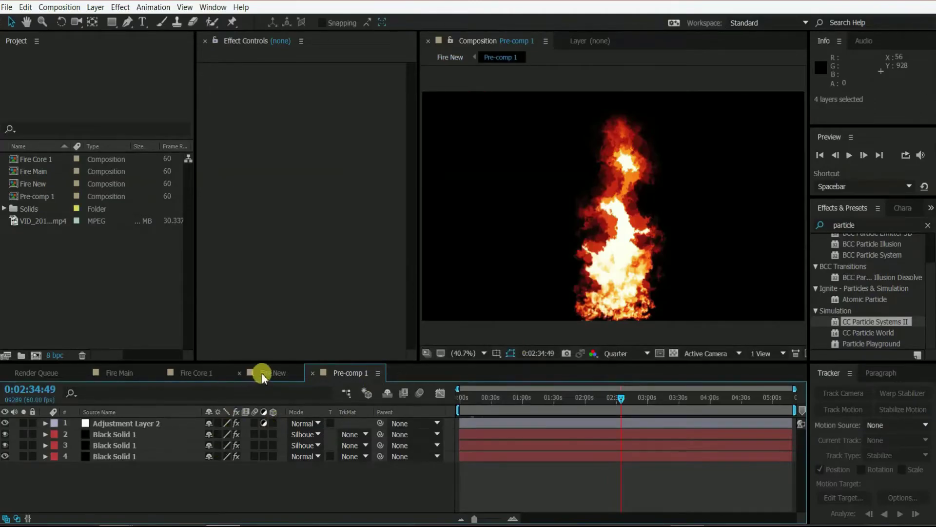
Step: Place the VID_20191013_162453.mp4 footage in the Fire New composition beneath the Pre-comp 1 layer
left_click(262, 374)
left_click(163, 443)
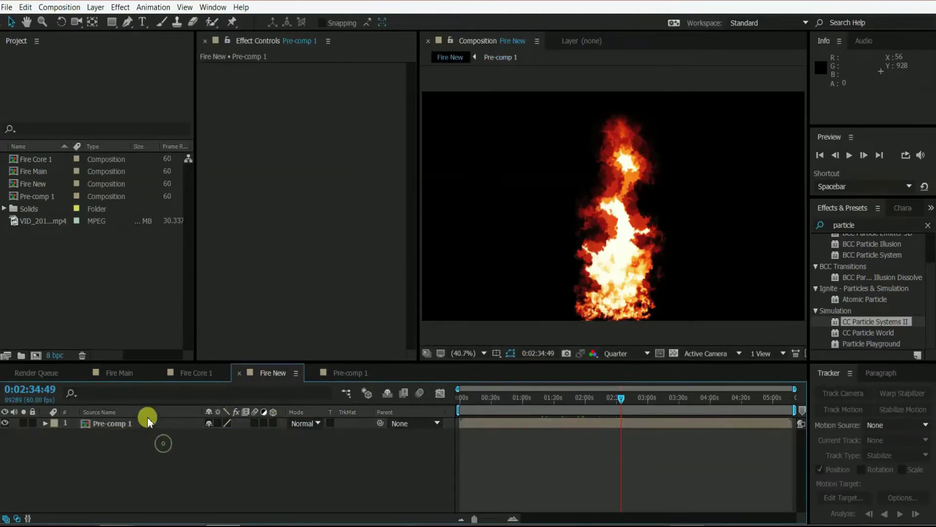
left_click(39, 219)
left_click_drag(40, 218, 173, 454)
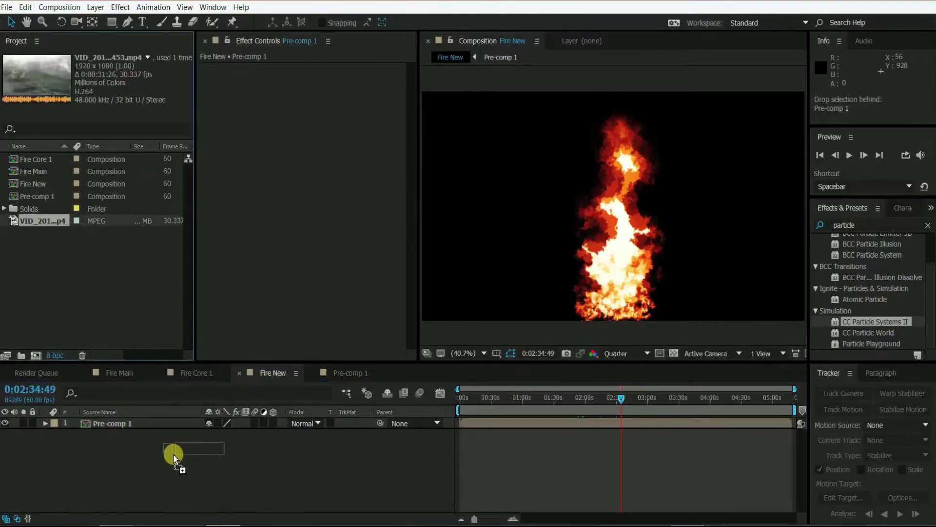
left_click_drag(118, 439, 118, 439)
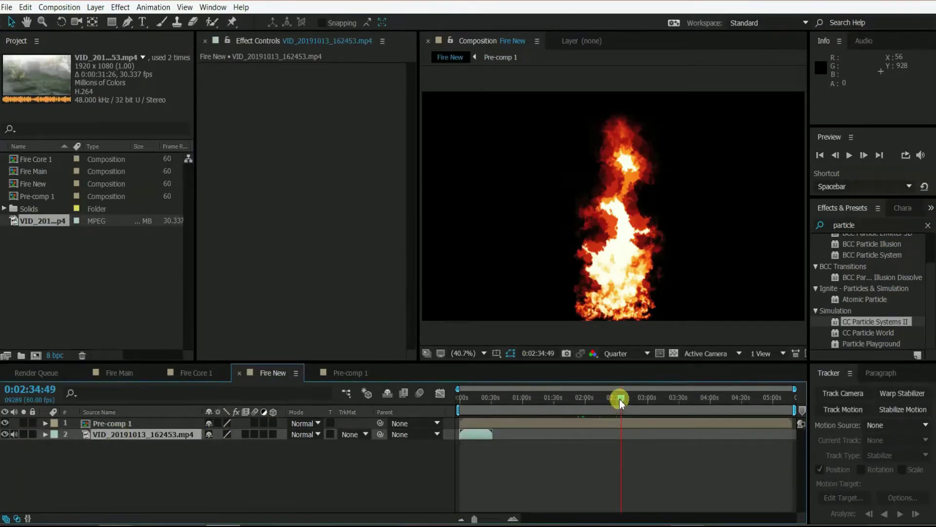
Step: Show the frame at 0:00:04:41 and set the Pre-comp 1 layer's blending mode to Screen
left_click_drag(619, 399, 468, 410)
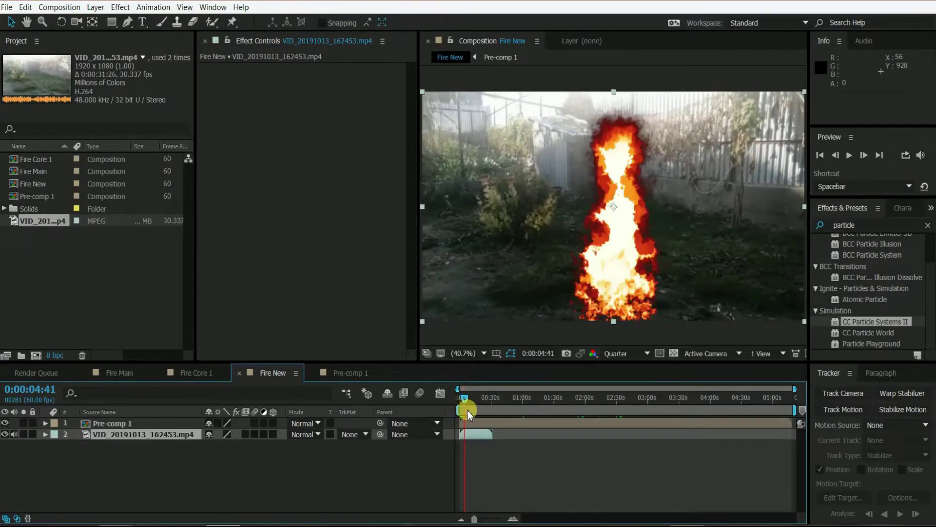
left_click(307, 425)
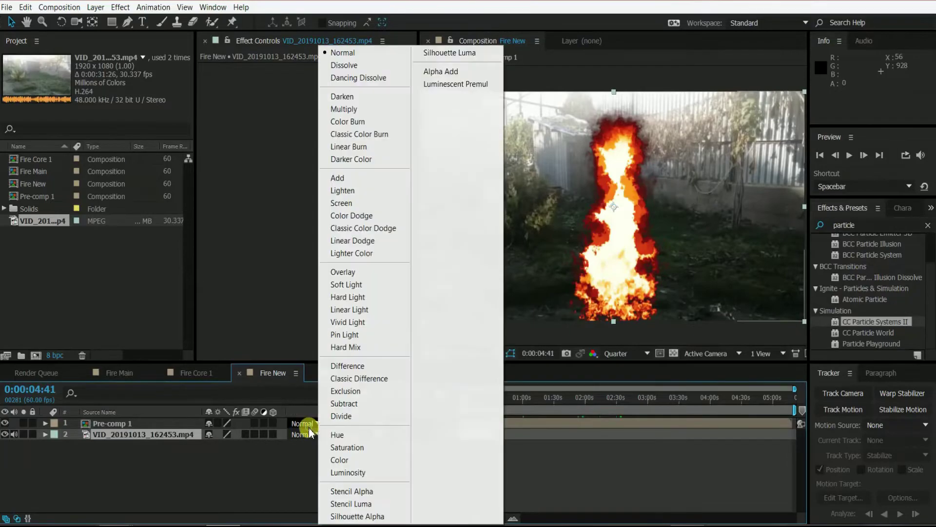
left_click(350, 202)
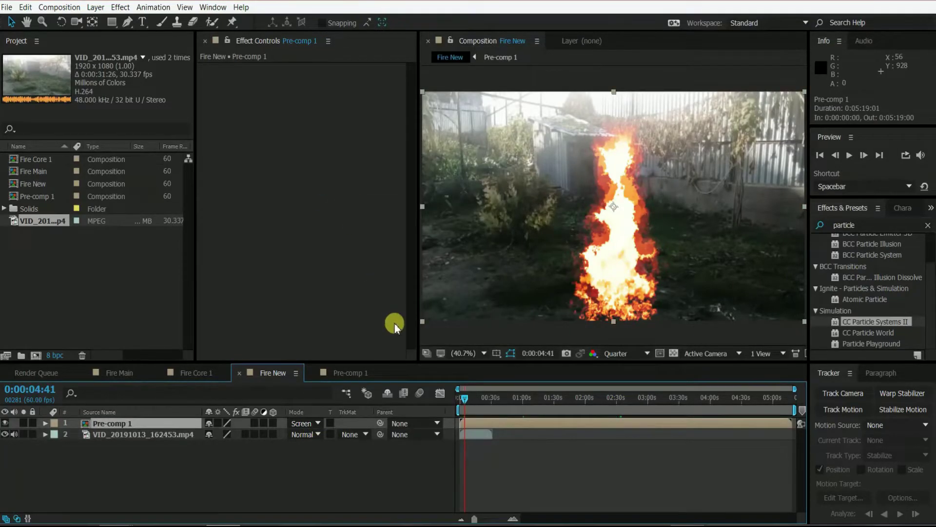
Step: Try the Add blending mode on the Pre-comp 1 layer and return it to Screen
left_click(307, 422)
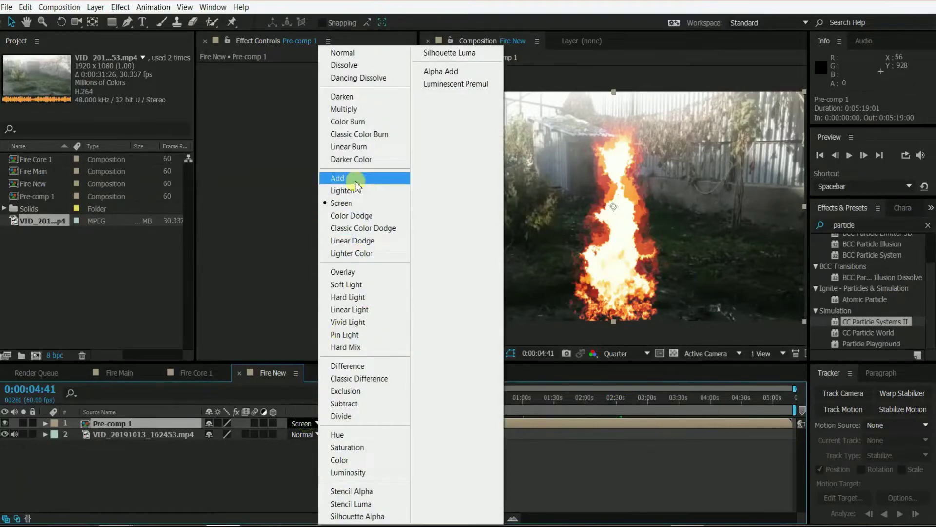
left_click(355, 180)
left_click(299, 423)
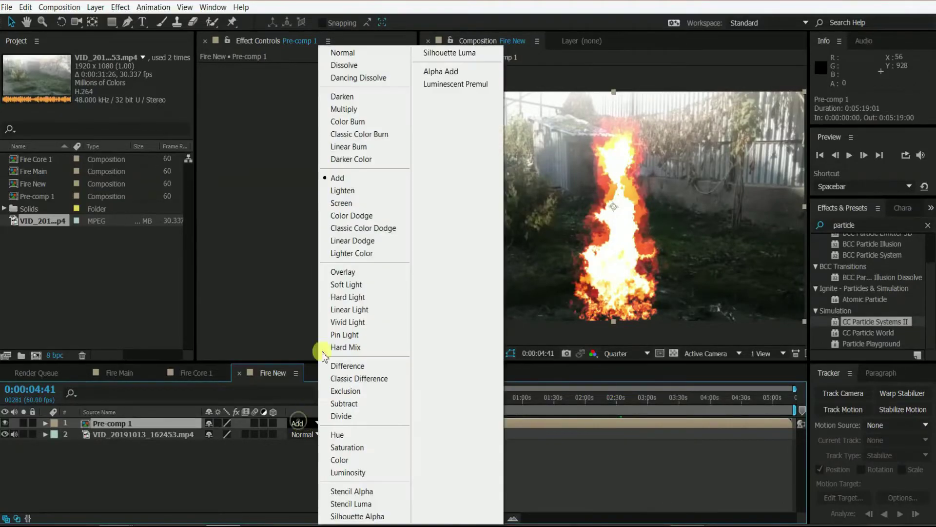
left_click(347, 205)
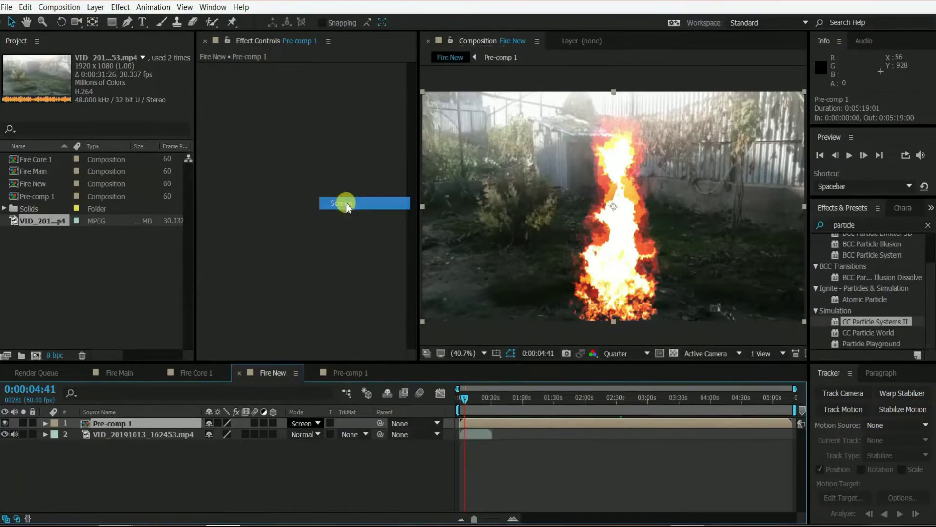
left_click(283, 483)
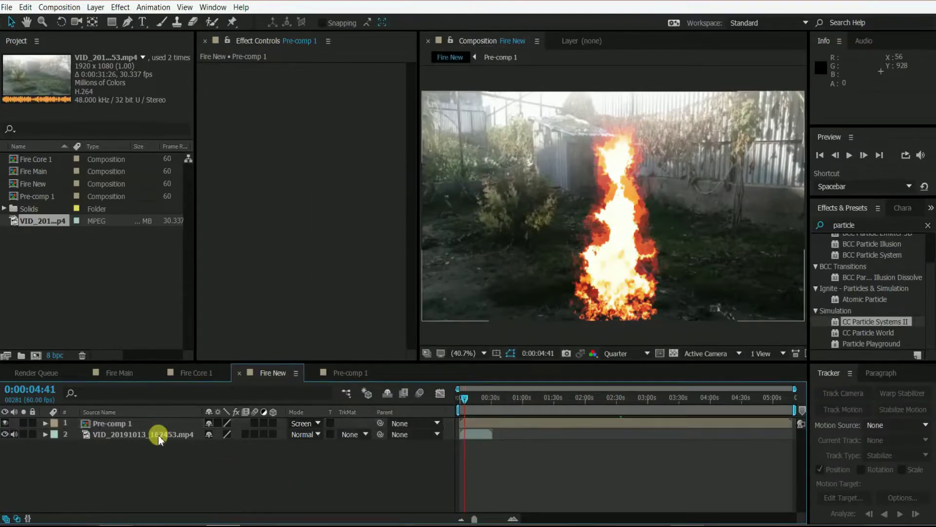
Step: Scale the Pre-comp 1 layer to 53% and move the fire onto the grass, at position 849.5, 488.4
left_click(127, 421)
key("s")
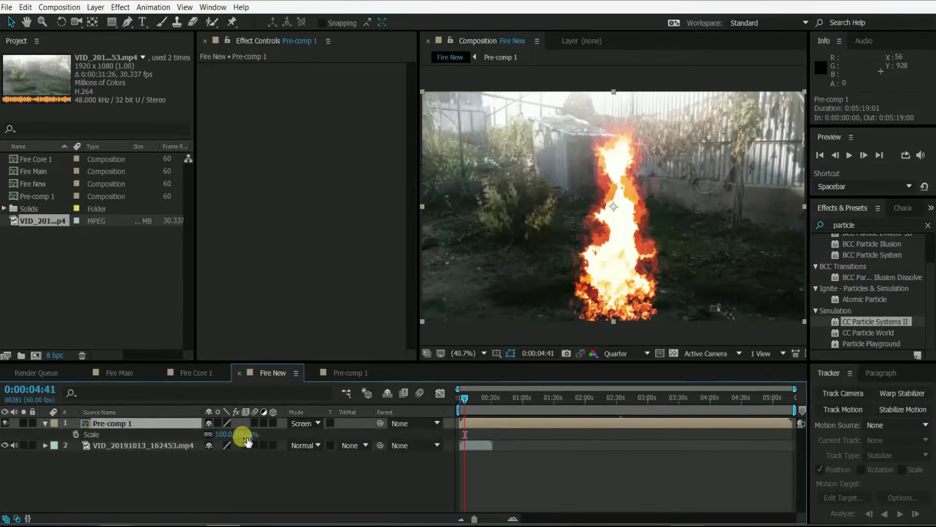
left_click_drag(247, 441, 215, 431)
left_click_drag(614, 237, 609, 211)
left_click_drag(236, 434, 231, 434)
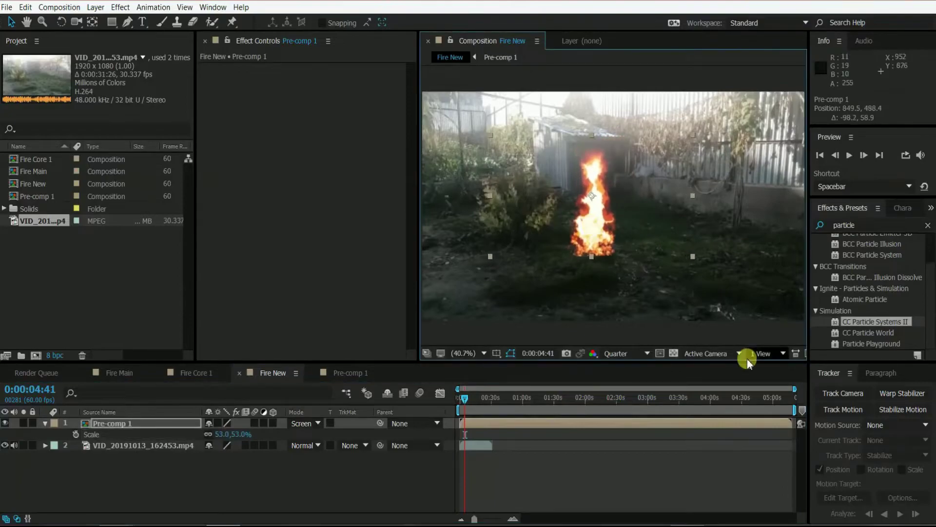
Step: Preview the scaled fire over the footage from the start and show the frame at 0:00:08:13
left_click_drag(465, 398, 445, 398)
left_click(850, 155)
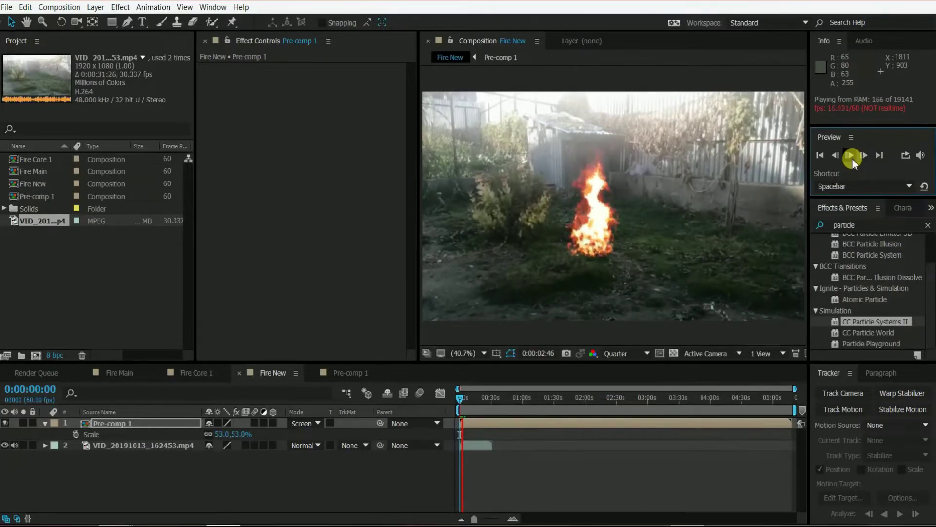
left_click(853, 158)
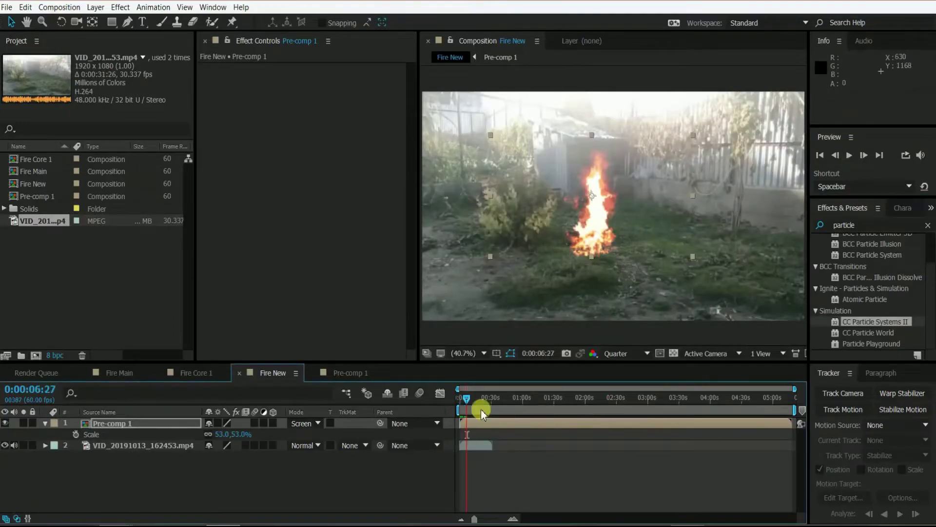
left_click_drag(468, 399, 469, 398)
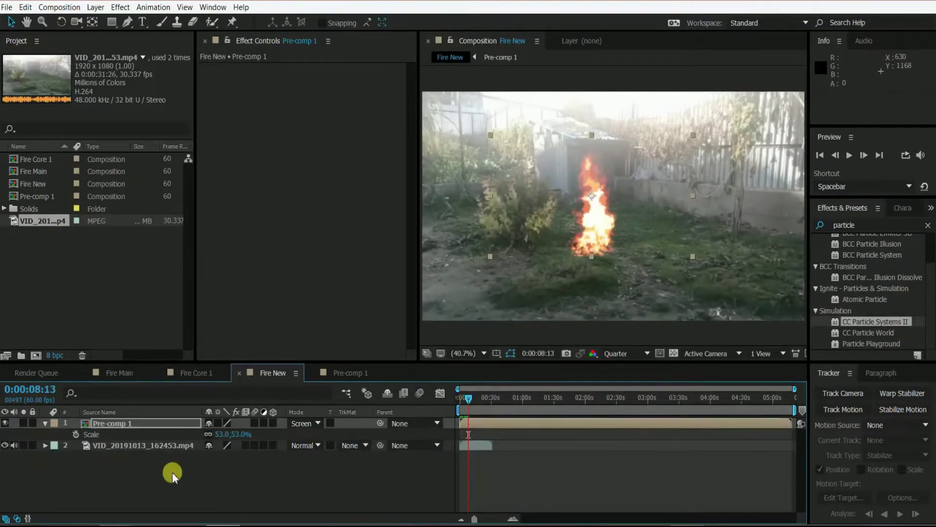
Step: Create a comp-size 1920 × 1080 black solid named Black Solid 2 above the Pre-comp 1 layer
left_click(130, 473)
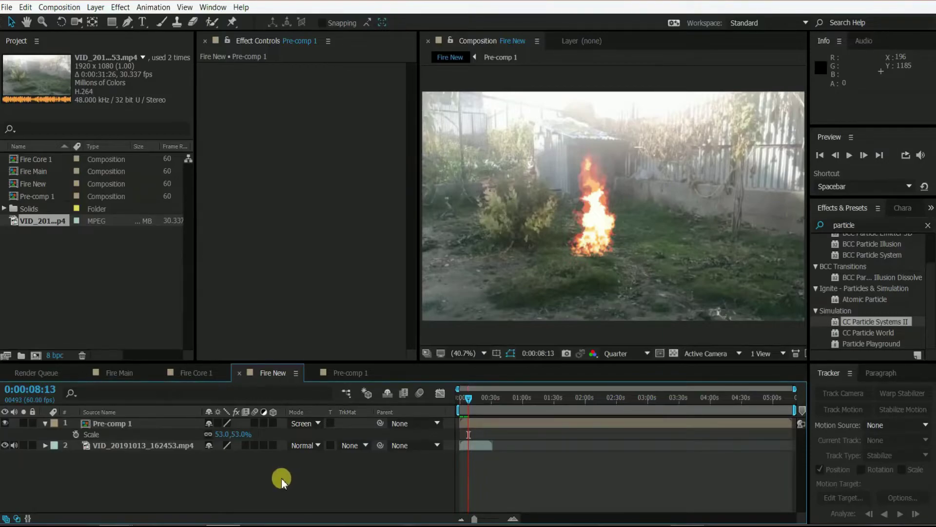
right_click(124, 471)
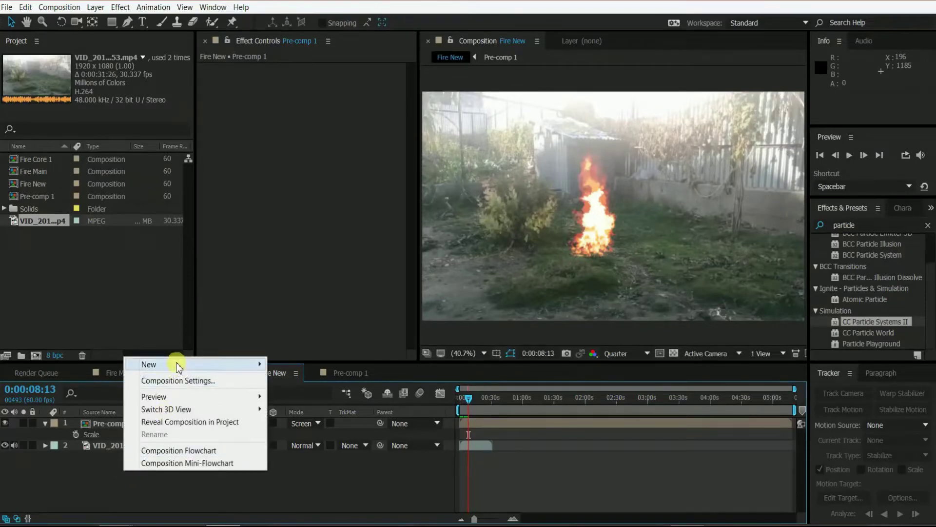
mouse_move(178, 367)
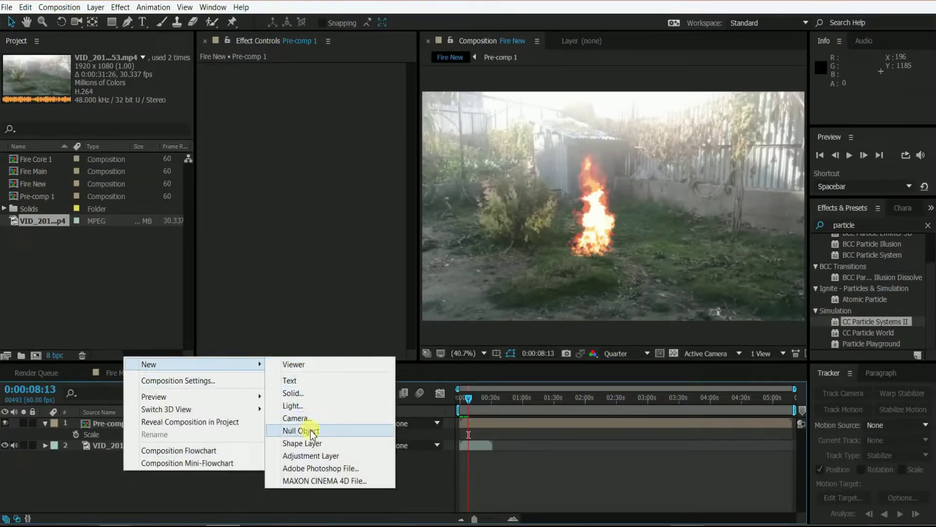
left_click(312, 393)
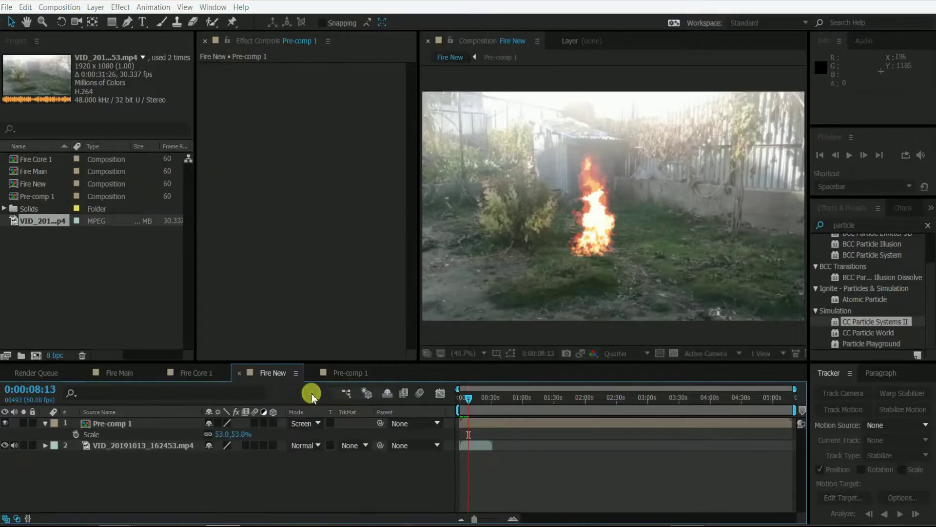
left_click(155, 251)
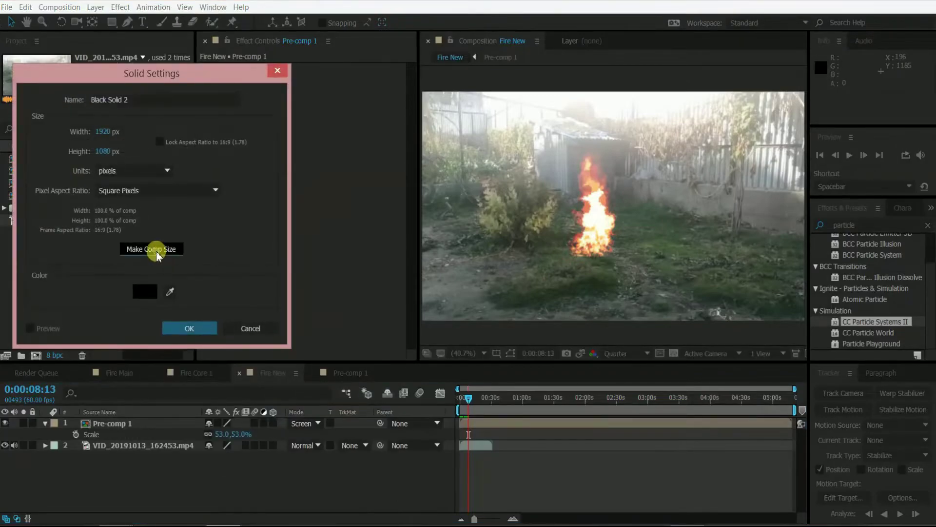
left_click(184, 328)
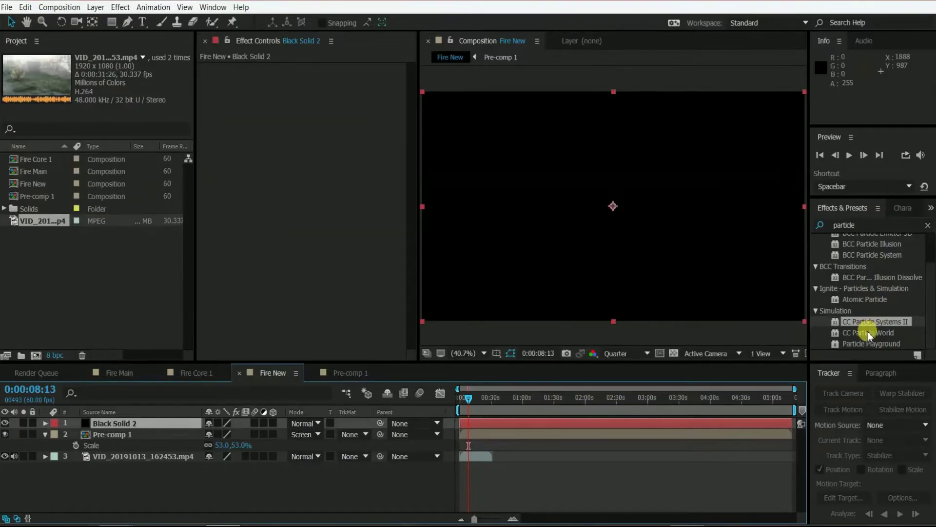
Step: Apply Particle Playground to Black Solid 2, move its cannon to the fire's base at 832.3, 788.0, and show the frame at 0:00:09:58
left_click_drag(867, 343, 277, 152)
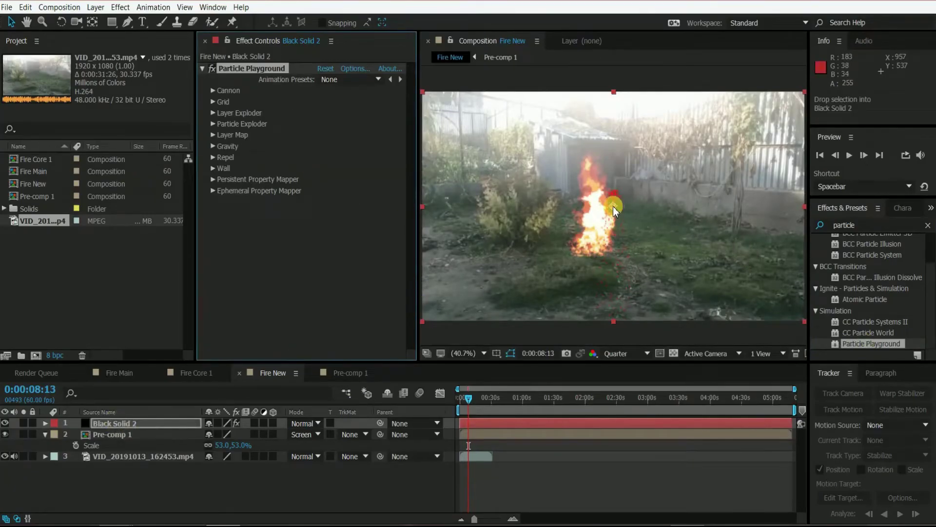
left_click_drag(613, 207, 589, 259)
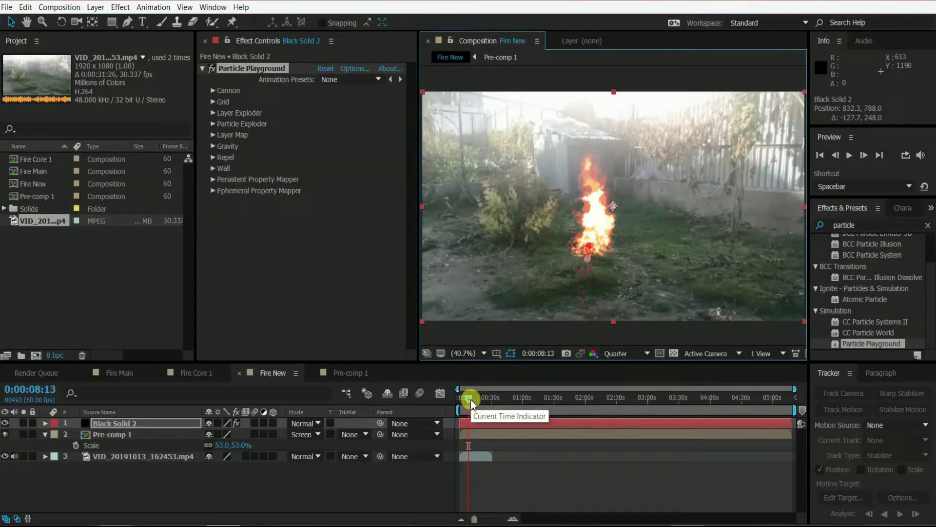
left_click_drag(471, 403, 464, 404)
left_click_drag(464, 403, 476, 404)
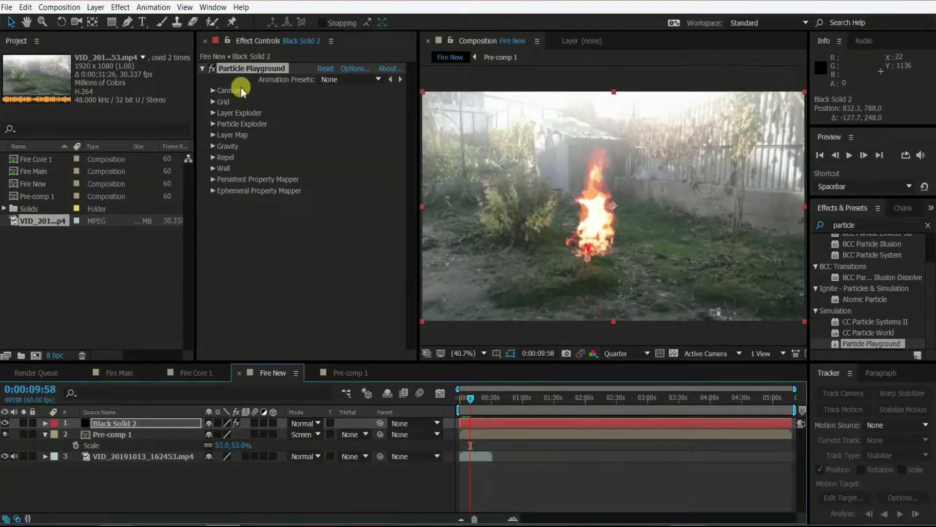
Step: Set the Particle Playground cannon's Particles Per Second to 20
left_click(212, 91)
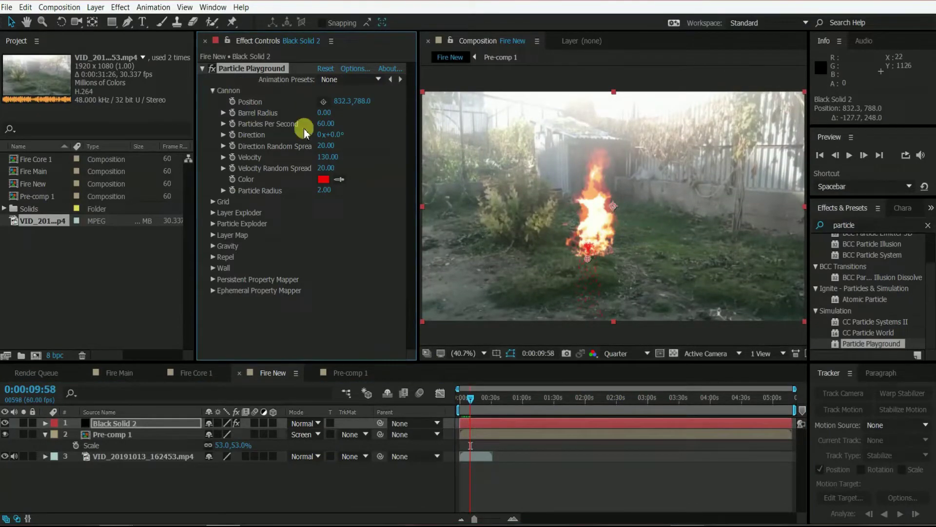
left_click(322, 125)
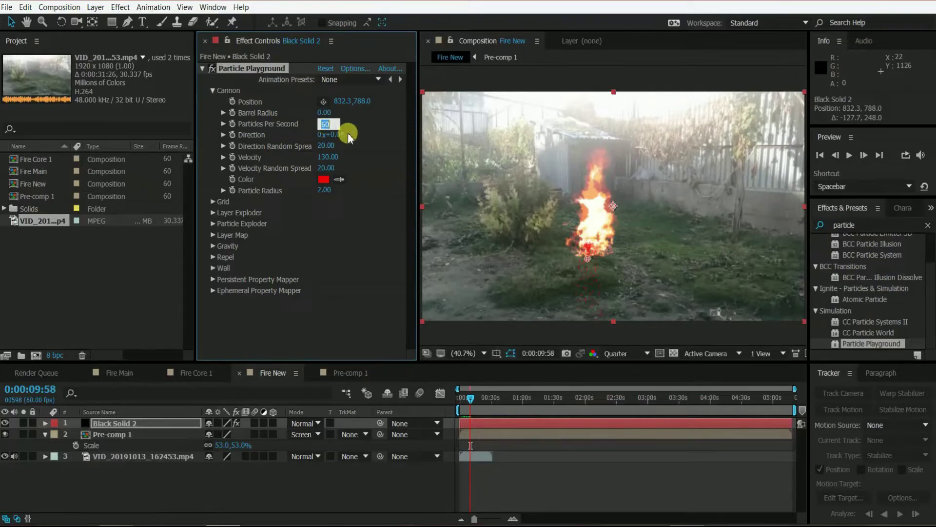
type("2")
key("Return")
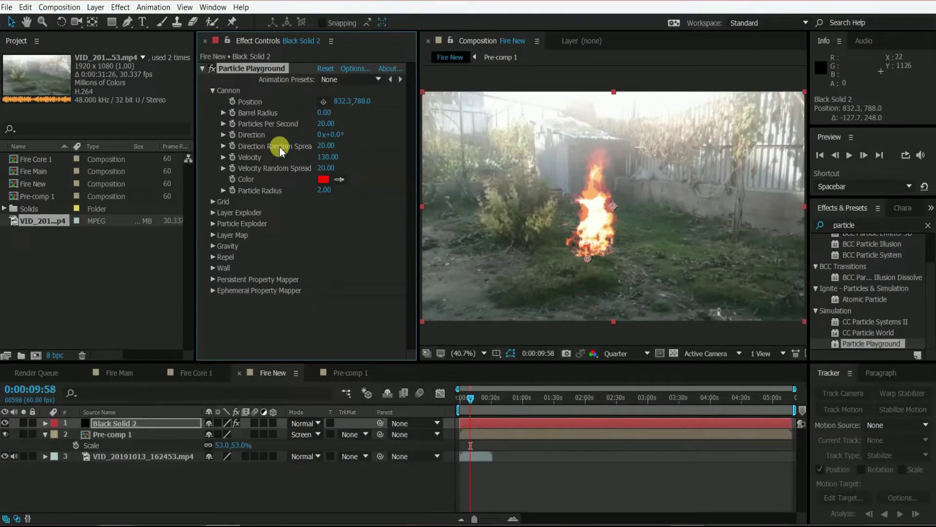
Step: Tune the cannon to Barrel Radius 105, Particles Per Second 38, Direction Random Spread 7, Velocity 58 and Velocity Random Spread 11, with Gravity Force 3
left_click_drag(322, 157, 286, 159)
left_click(214, 246)
left_click_drag(336, 257, 255, 252)
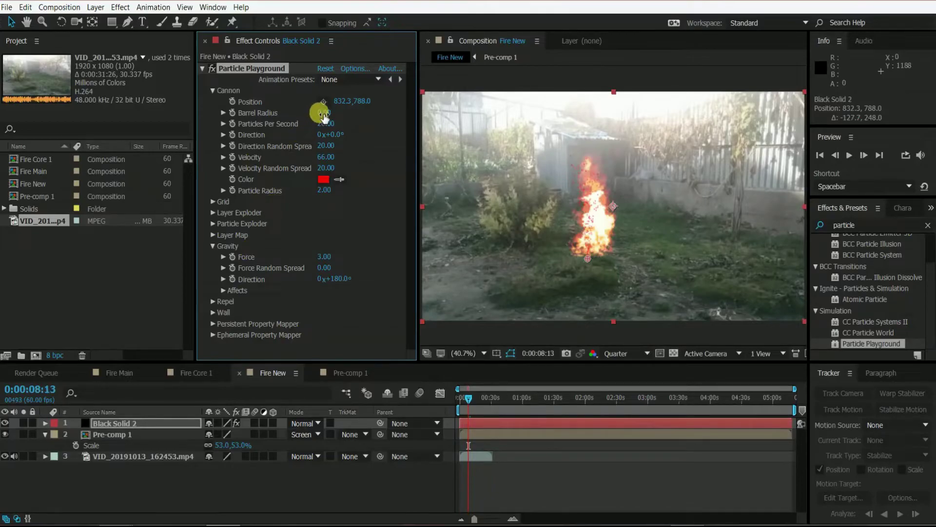
left_click_drag(322, 114, 392, 119)
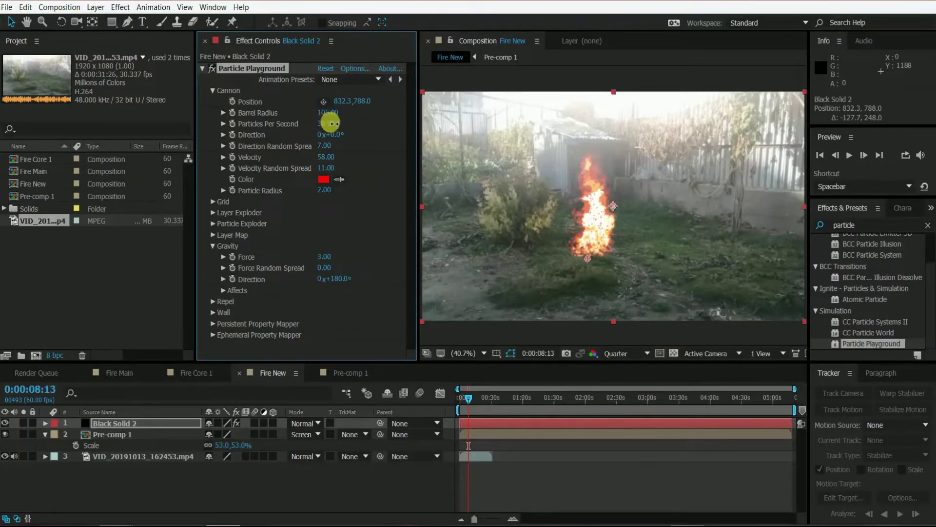
left_click_drag(326, 123, 333, 124)
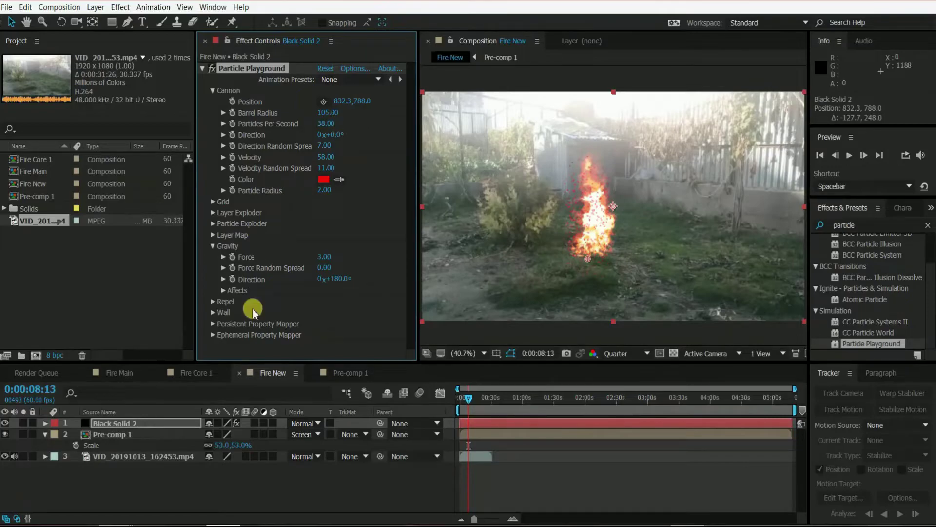
Step: Rename the Black Solid 2 layer as Ripple
left_click(143, 474)
left_click(137, 421)
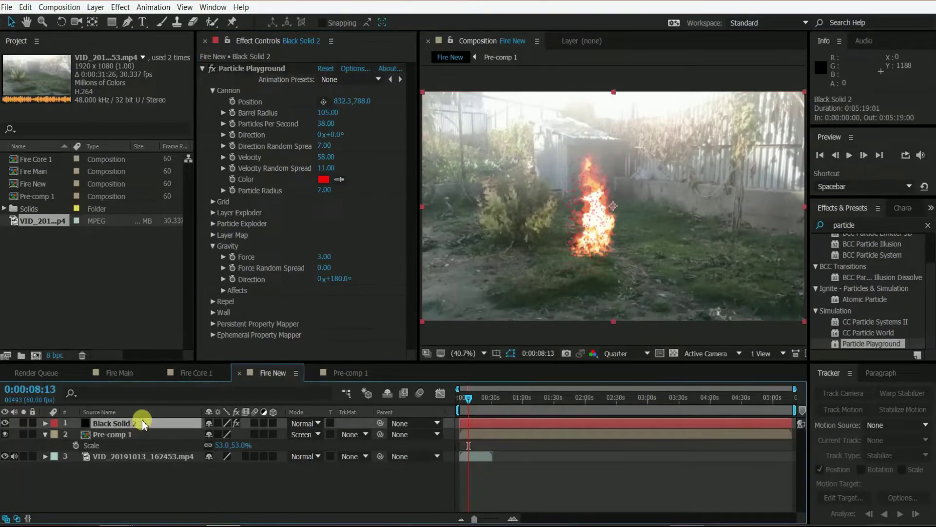
key("Return")
type("Ripple")
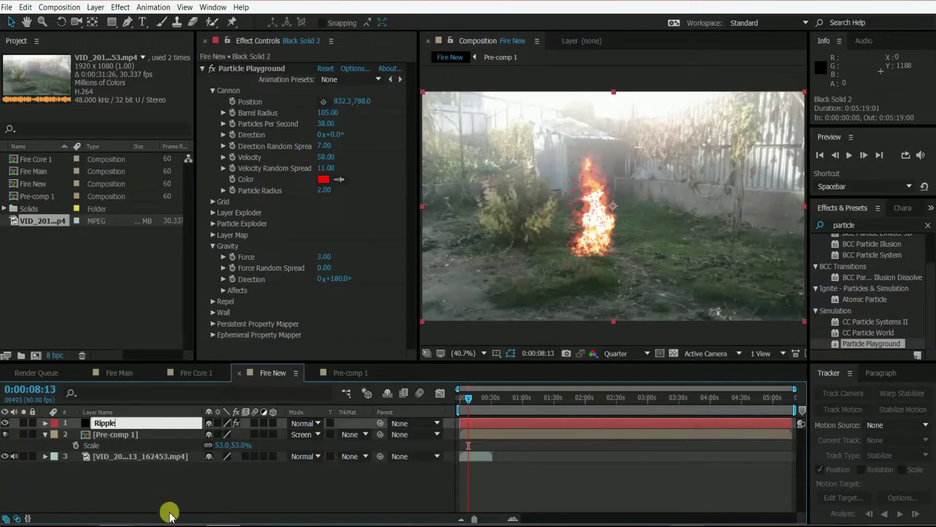
left_click(170, 515)
Step: Preview the Fire New composition from the beginning with the Ripple particles over the fire
left_click(458, 398)
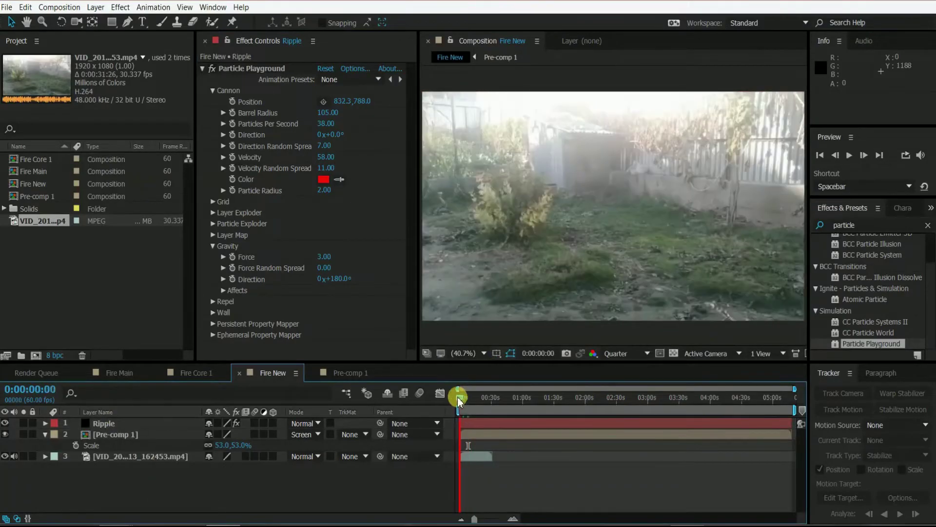
left_click_drag(459, 398, 457, 398)
left_click(852, 158)
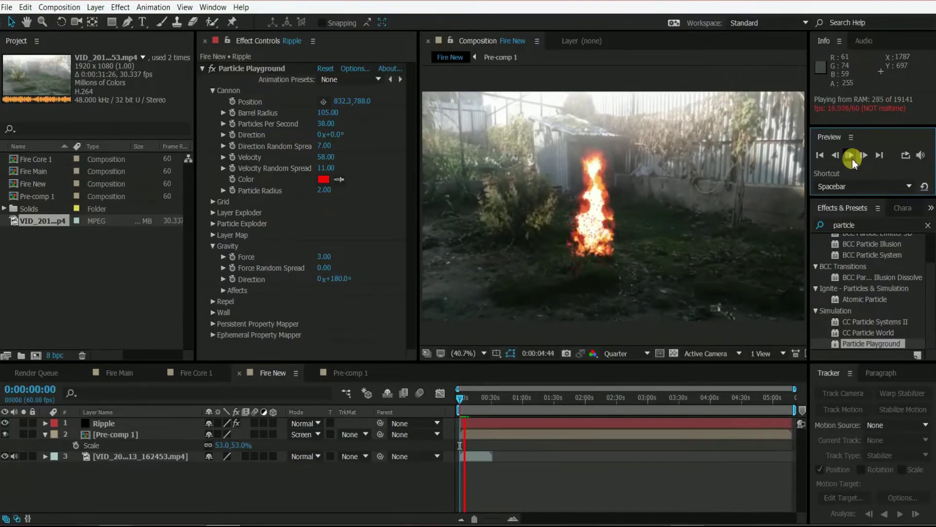
left_click(852, 156)
Step: Shift the Ripple layer in time so that it starts at 0:00:04:06
left_click(464, 434)
left_click(466, 424)
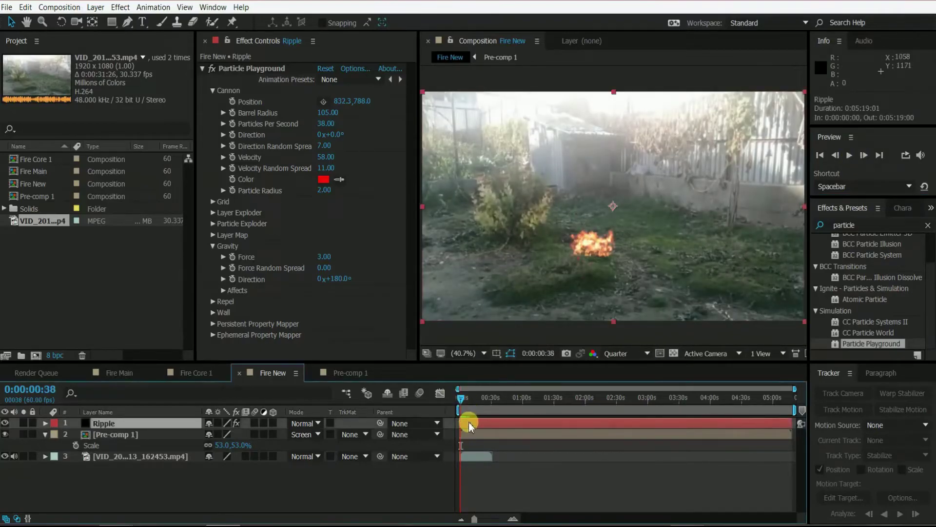
left_click_drag(468, 424, 469, 397)
Step: Show the frame at 0:00:08:13 and set the Ripple layer's cannon Velocity to 73
left_click(463, 397)
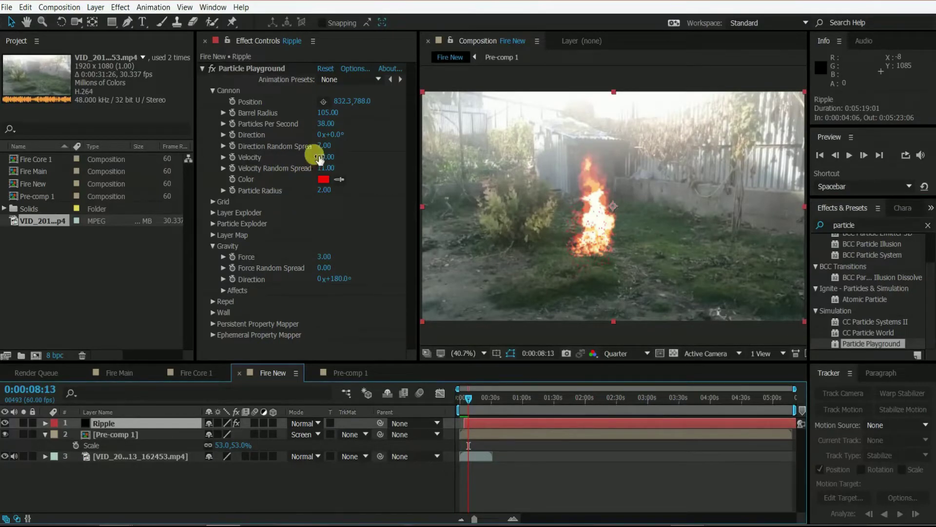
left_click_drag(321, 156, 336, 156)
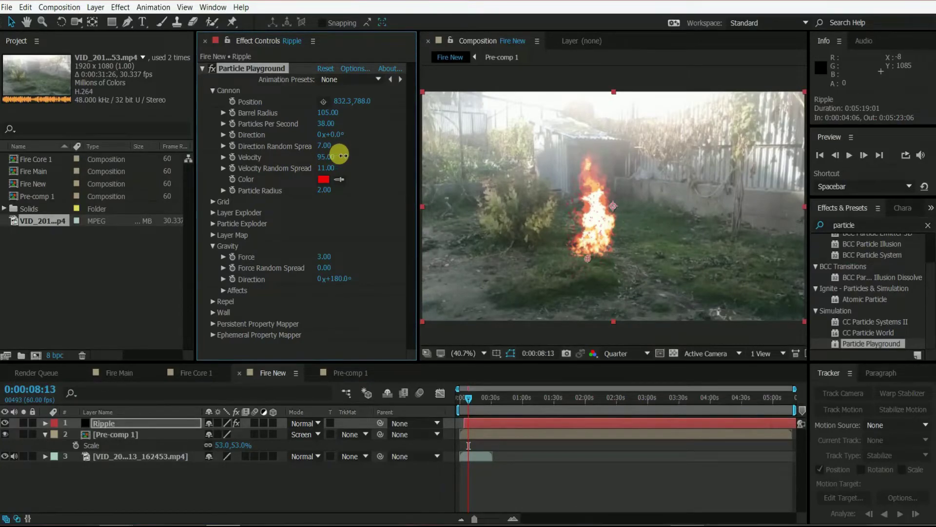
left_click_drag(342, 156, 326, 153)
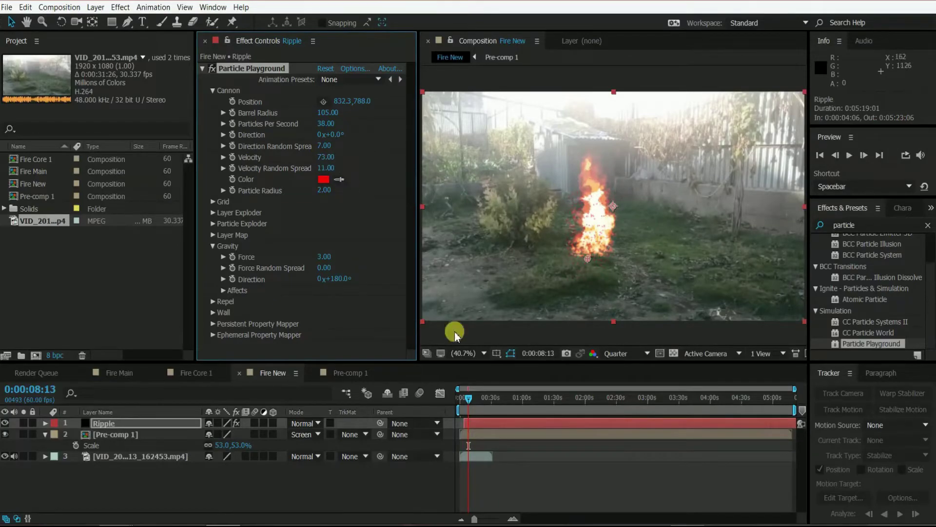
Step: Play back the composition from the start to check the retimed Ripple particles
left_click(461, 397)
left_click(850, 155)
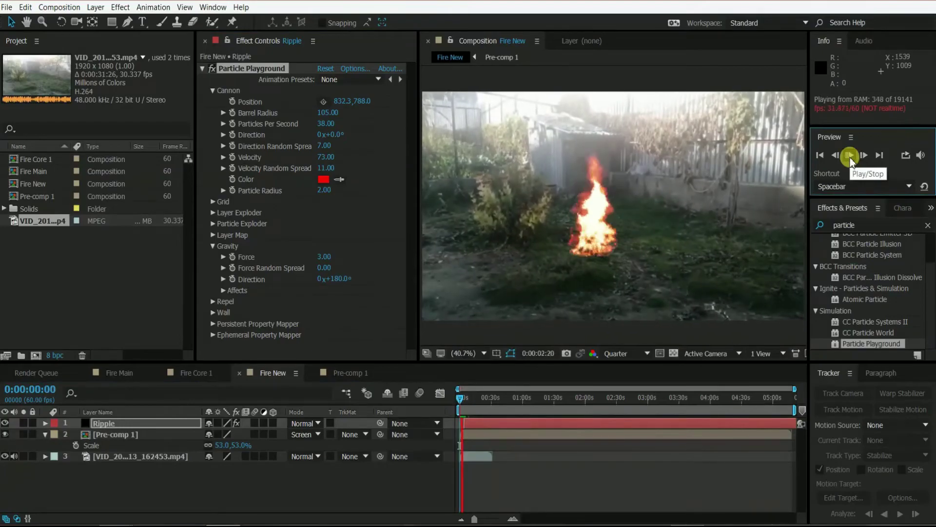
left_click(464, 397)
Step: Show the frame at 0:00:01:10, slide the Ripple layer to start just before the 03:30 mark, and preview the result
left_click(461, 398)
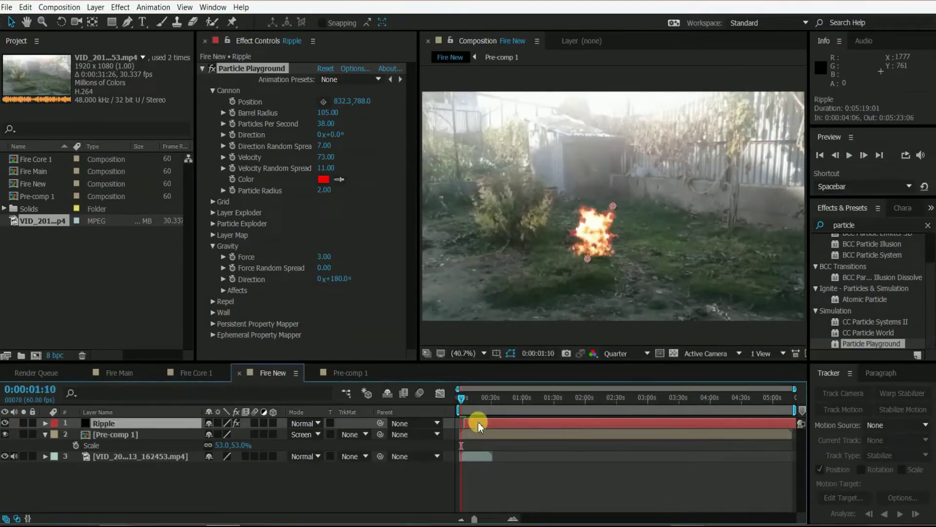
left_click_drag(476, 423, 689, 423)
left_click(849, 154)
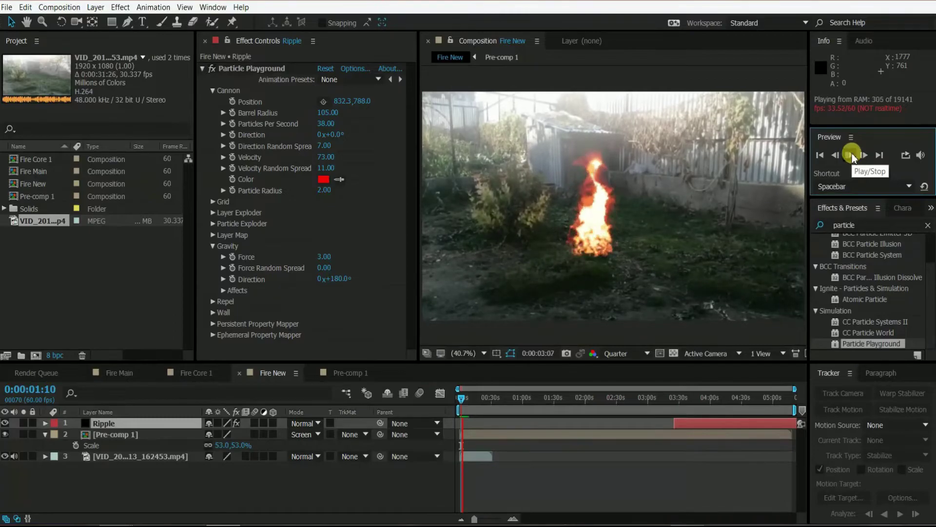
Step: Stop playback, slide the Ripple layer so that it starts at 0:00:00:35, and preview the composition
left_click(853, 154)
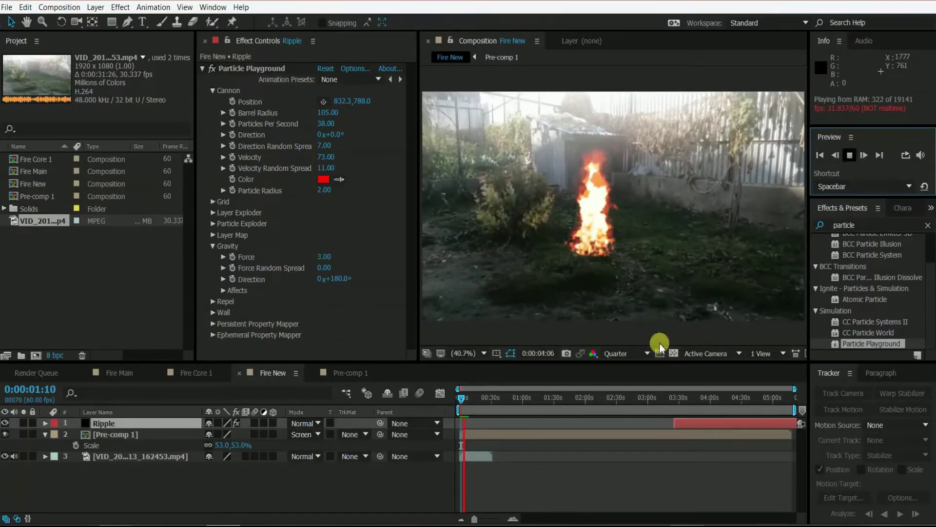
left_click(461, 399)
left_click_drag(461, 403, 459, 401)
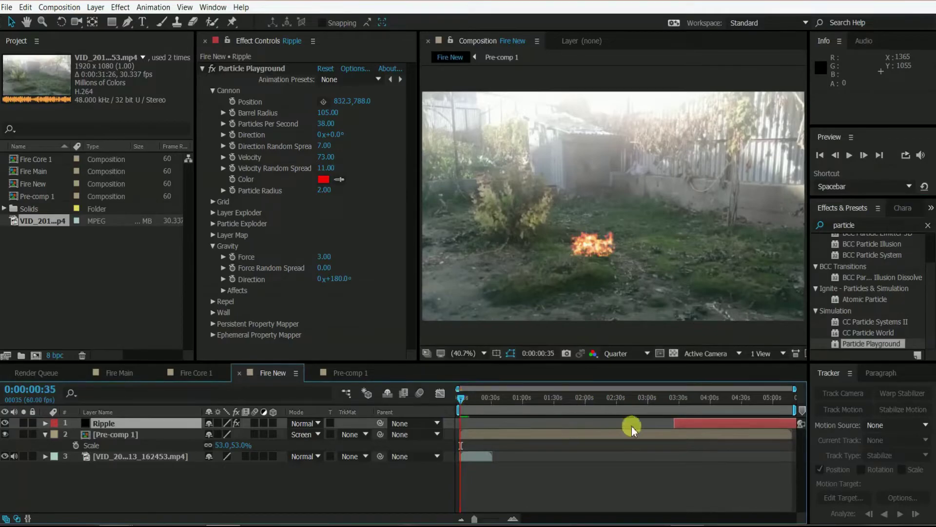
left_click_drag(701, 423, 487, 422)
left_click(849, 154)
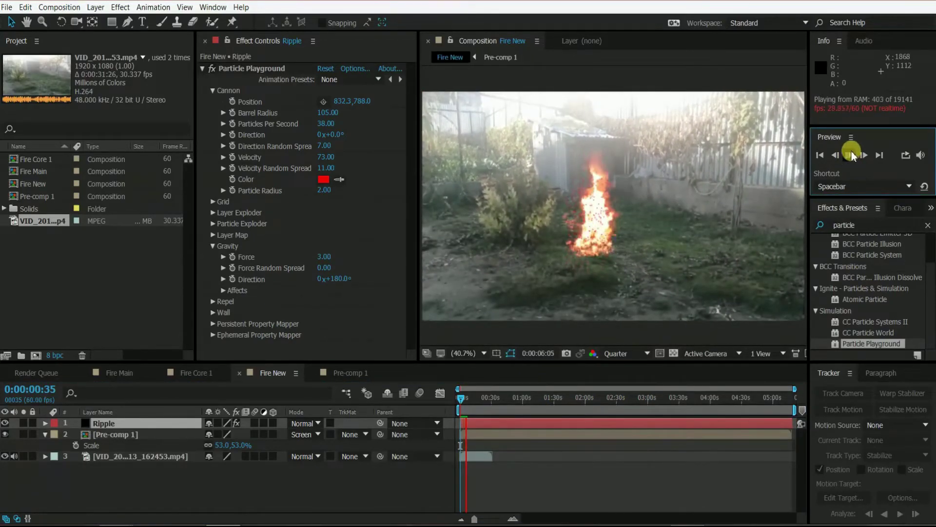
left_click(850, 156)
Step: Show the frame at 0:00:08:48 and set the Ripple cannon's Particles Per Second to 60 and Barrel Radius to 147
left_click_drag(465, 396, 473, 399)
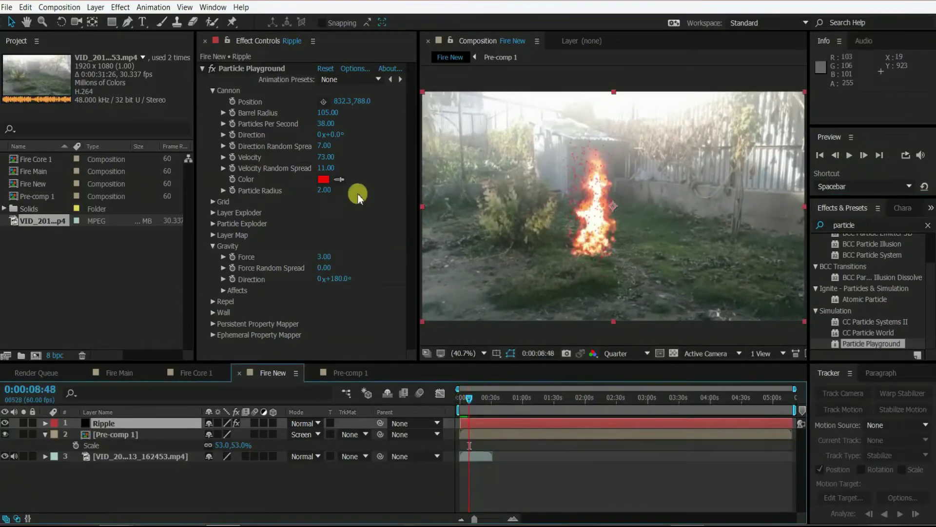
left_click(327, 125)
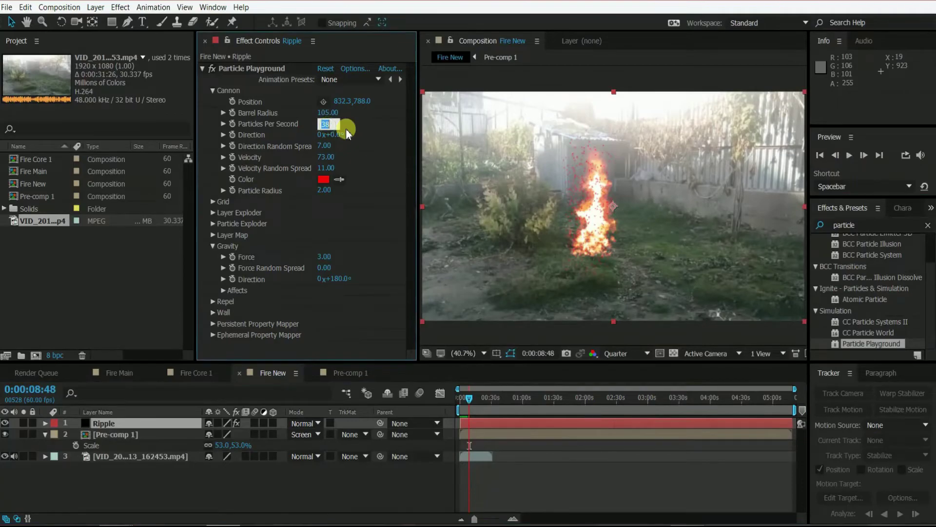
type("60")
key("Return")
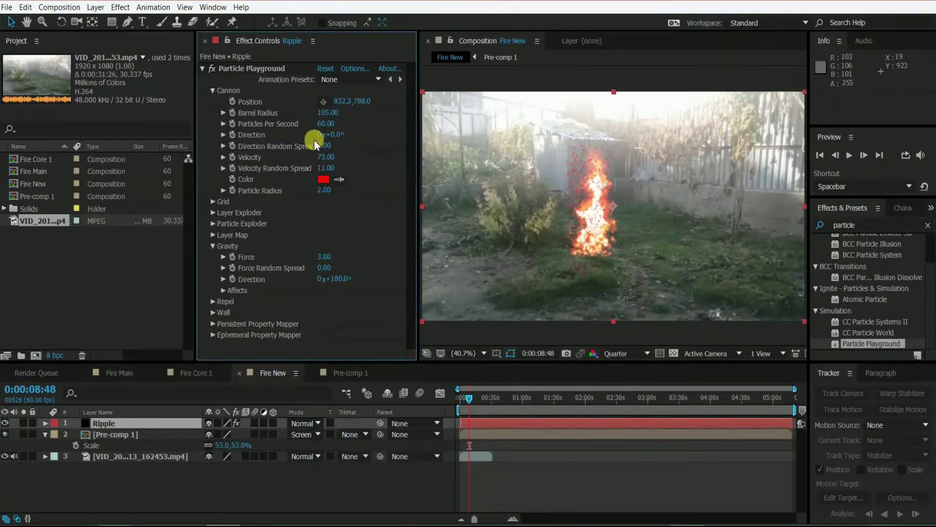
left_click(332, 113)
left_click_drag(331, 113, 350, 115)
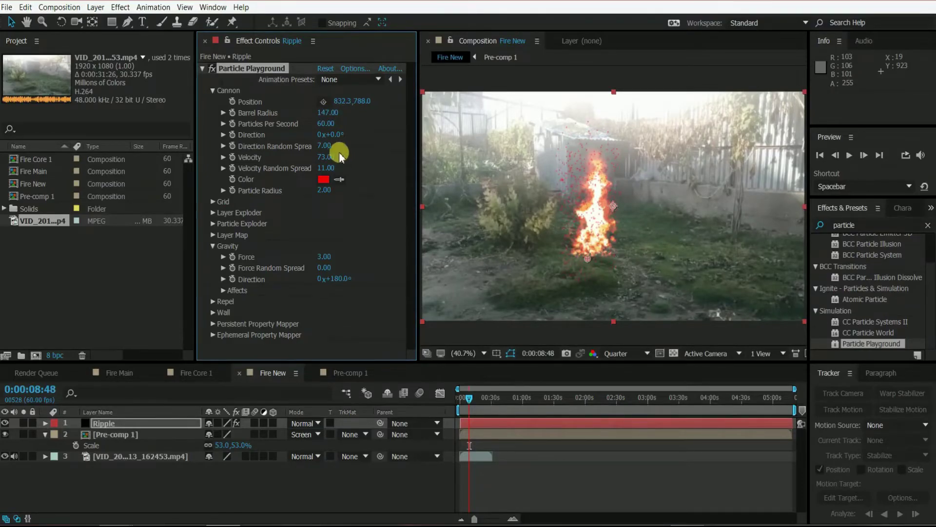
Step: Set Ripple's Direction and Velocity Random Spread to 0, Velocity to 59, Gravity Force to 4 and Particle Radius to 4, and check the particles over time
mouse_move(325, 169)
left_mouse_down()
mouse_move(336, 167)
mouse_move(319, 168)
mouse_move(314, 147)
left_mouse_up()
left_click_drag(325, 257, 323, 256)
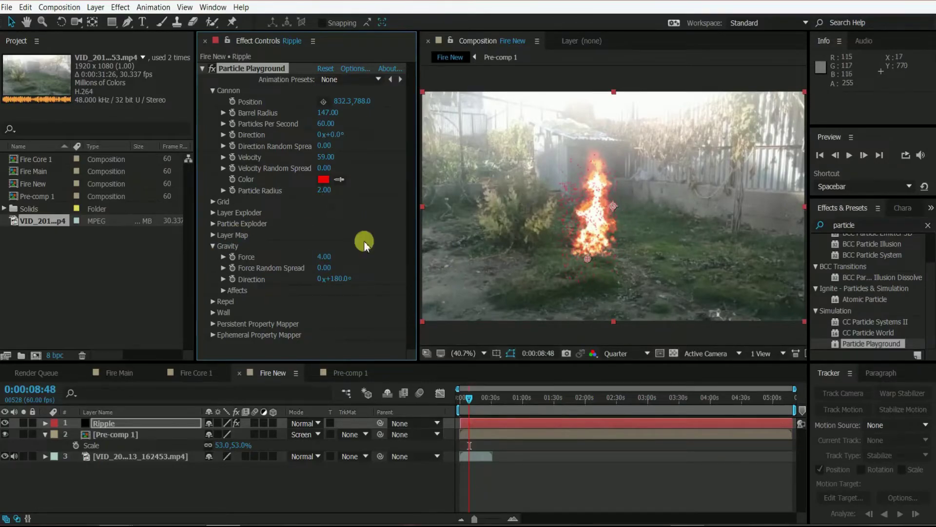
left_click(323, 190)
type("4")
key("Return")
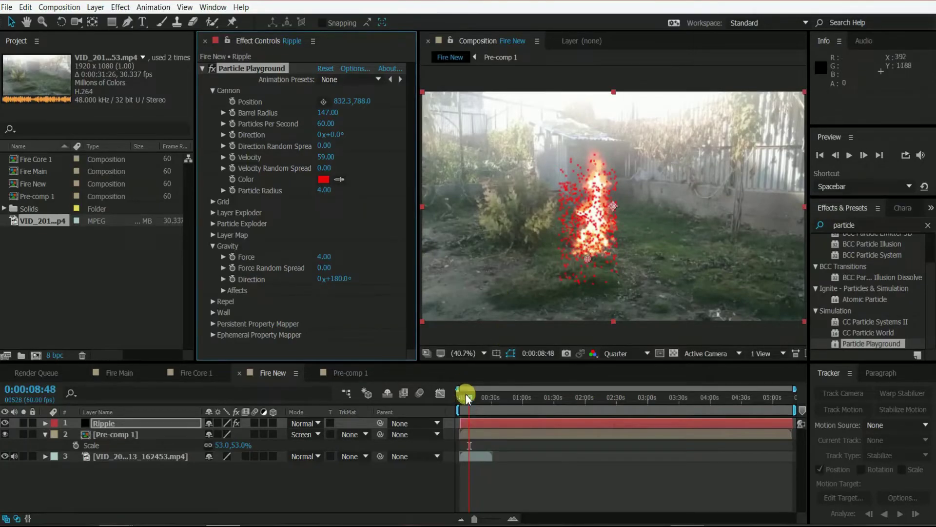
left_click_drag(464, 396, 461, 398)
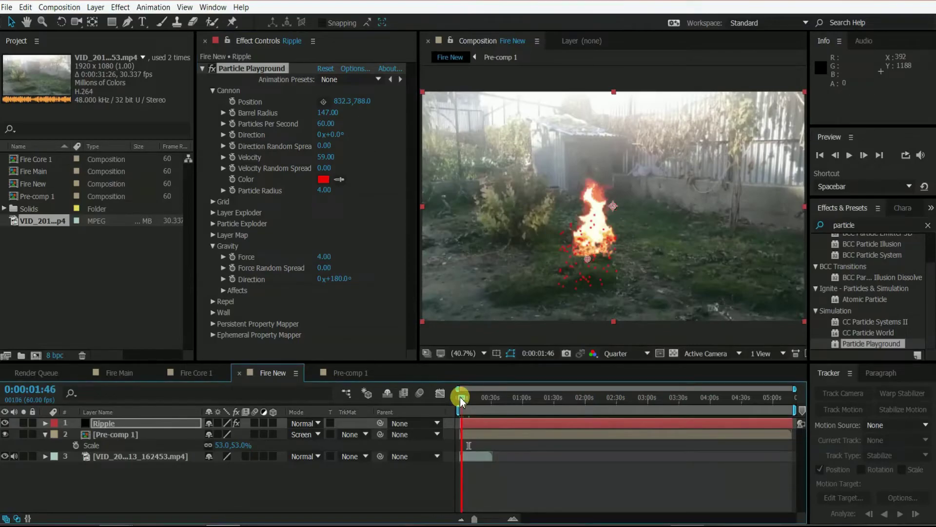
mouse_move(462, 399)
left_mouse_down()
mouse_move(479, 400)
mouse_move(454, 400)
mouse_move(468, 401)
left_mouse_up()
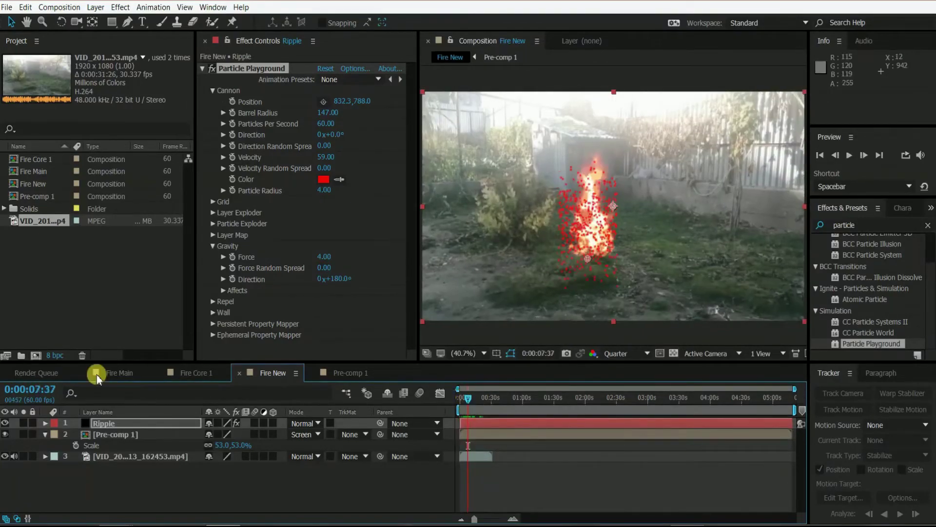
Step: Duplicate the Ripple layer and change the copy's cannon particle color to green (22FF00)
left_click(139, 423)
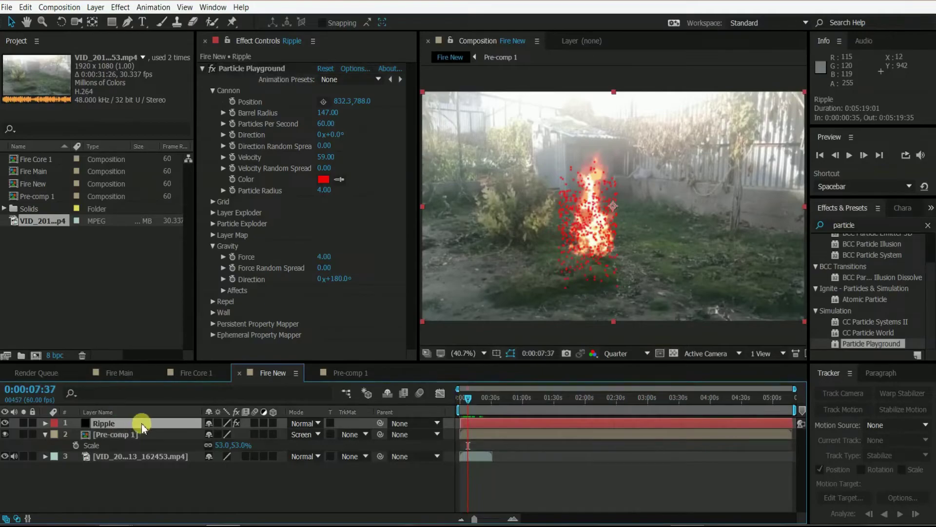
key("ctrl+d")
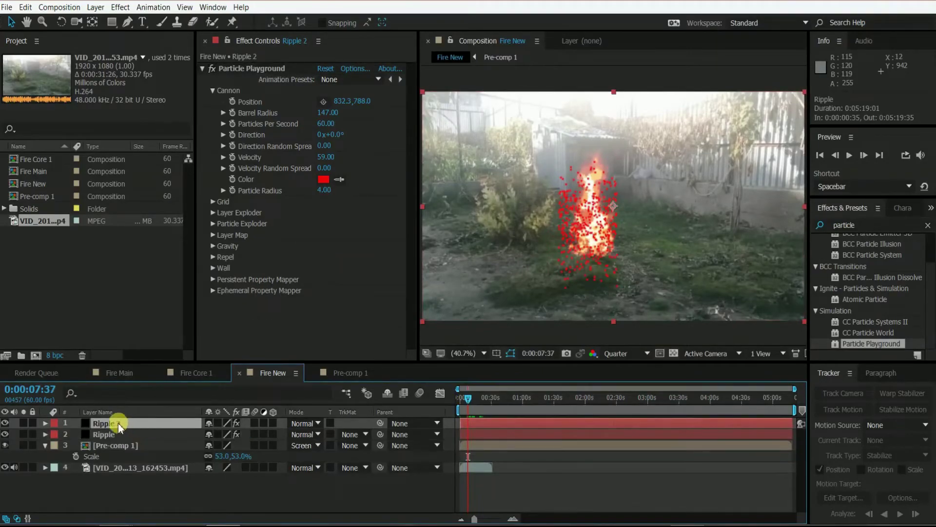
left_click(323, 179)
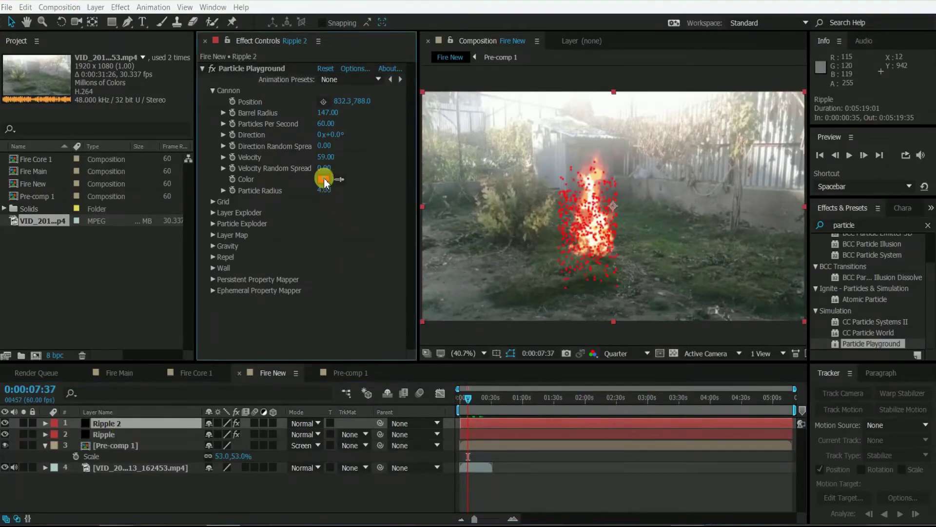
left_click_drag(276, 193, 282, 188)
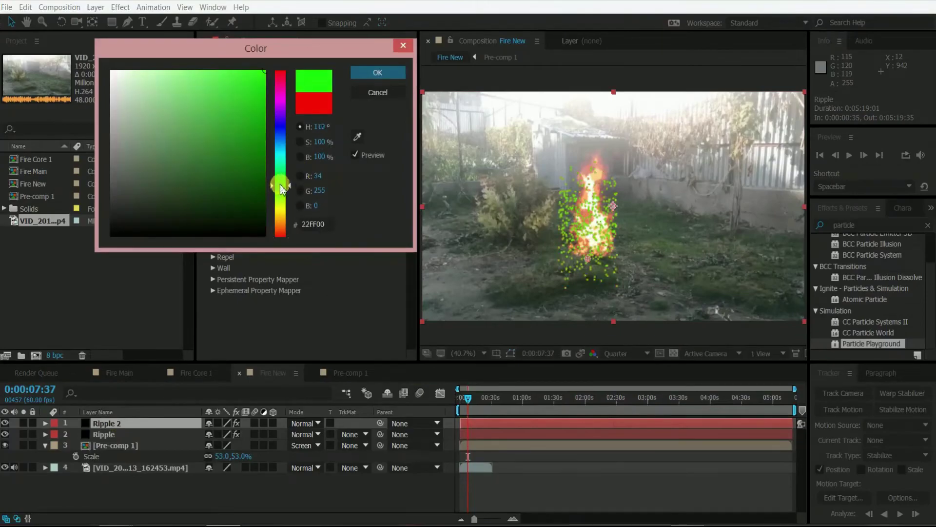
left_click(389, 71)
left_click(126, 495)
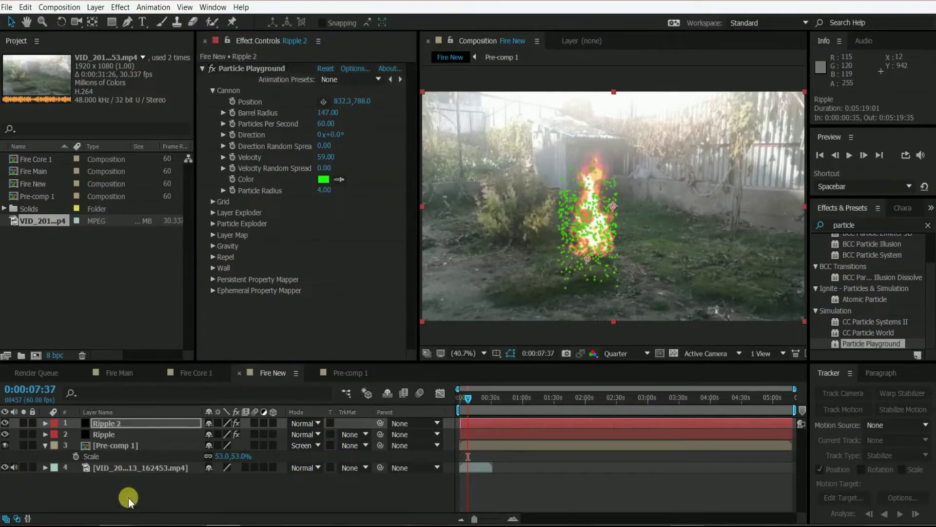
Step: Pre-compose the Ripple and Ripple 2 layers together into a new composition named "Ripple mAin"
left_click(110, 434)
left_click(109, 424, "shift")
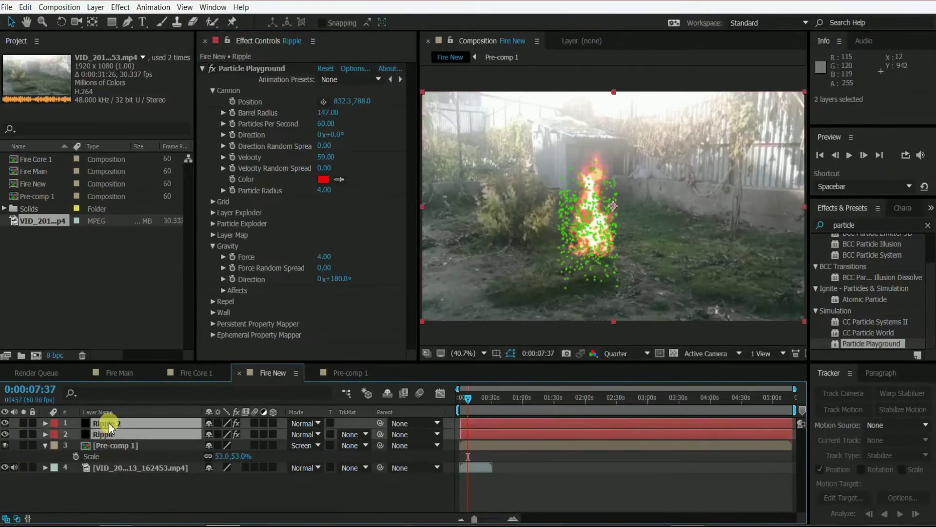
right_click(112, 426)
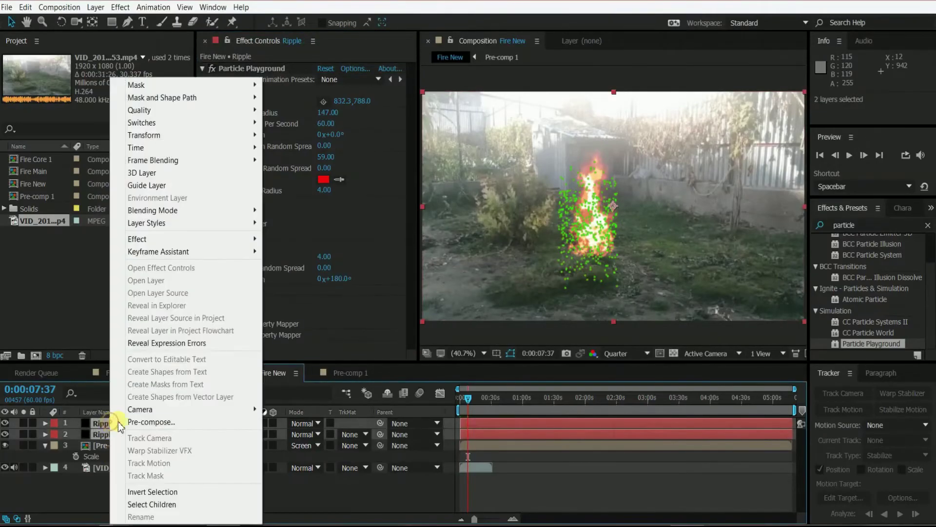
left_click(159, 420)
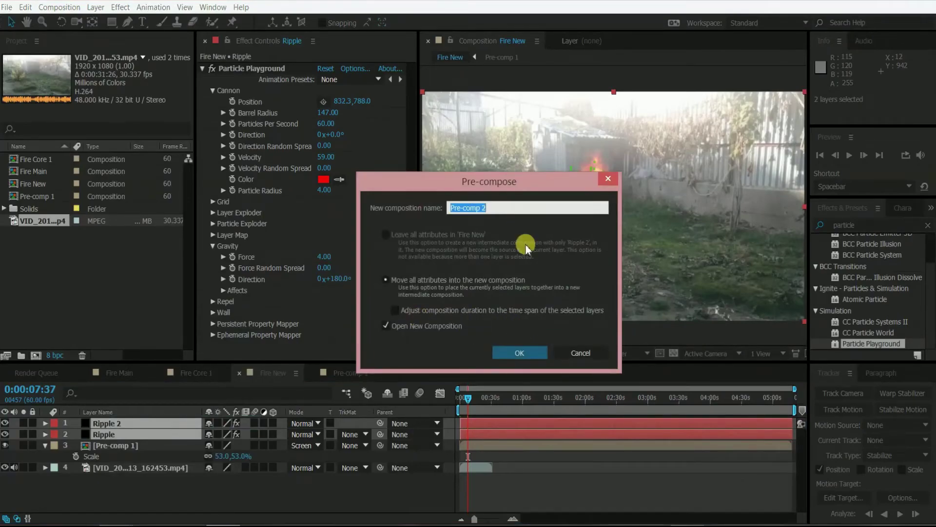
type("Ripple mAin")
left_click(521, 354)
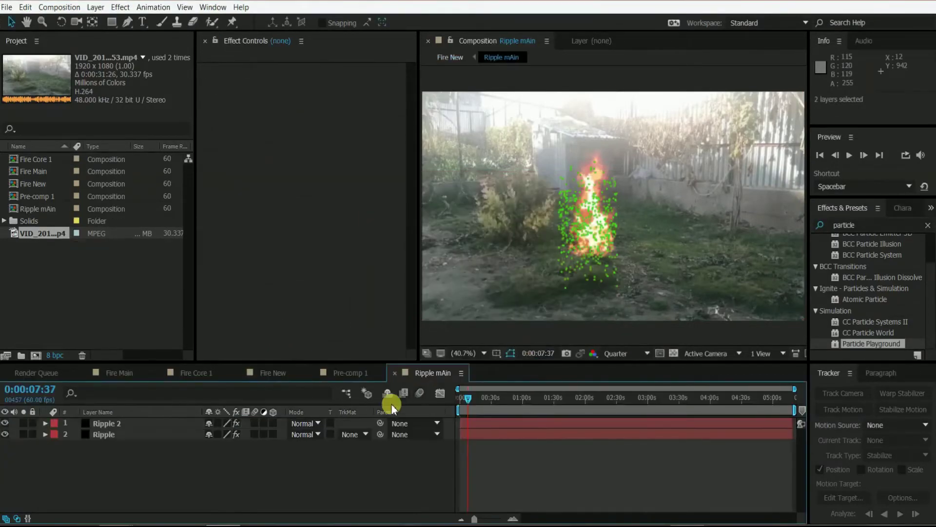
Step: Return to the Fire New composition, find the Displacement Map effect and apply it to the VID_20191013_162453.mp4 footage layer
left_click(273, 372)
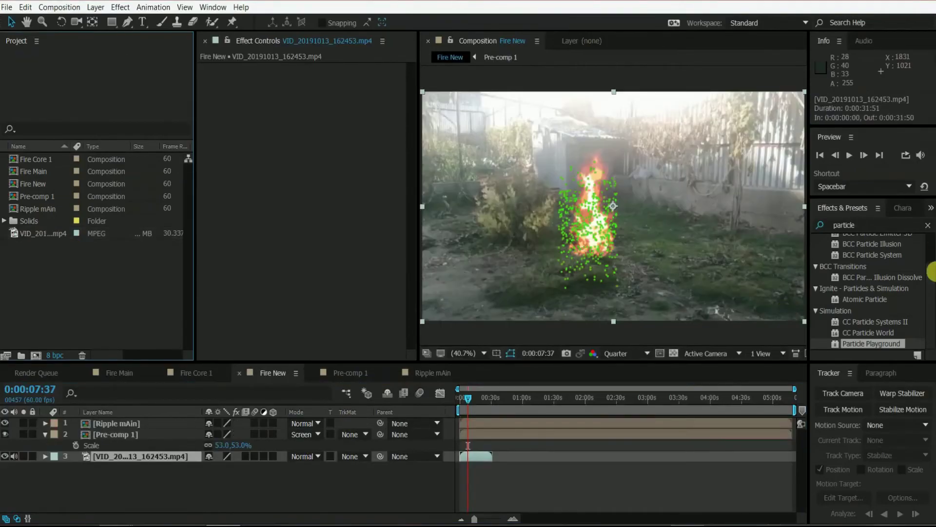
left_click(863, 224)
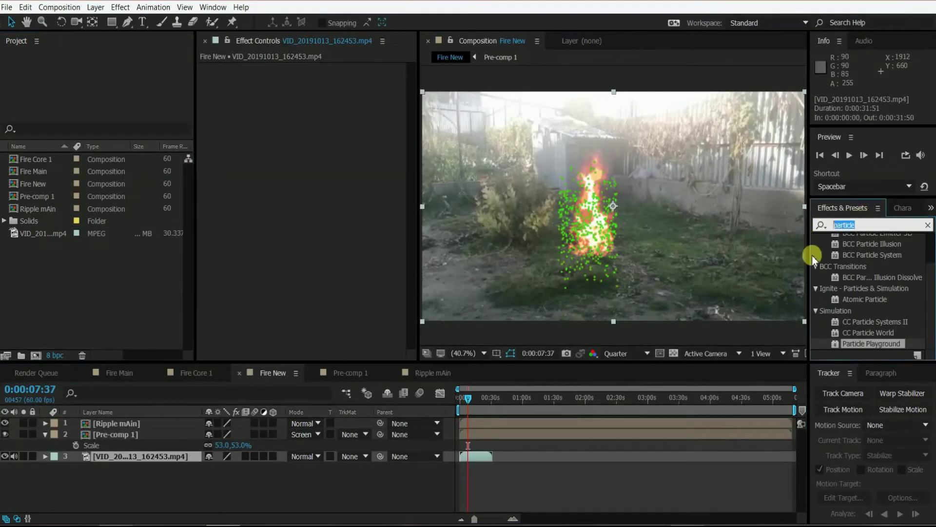
type("displa")
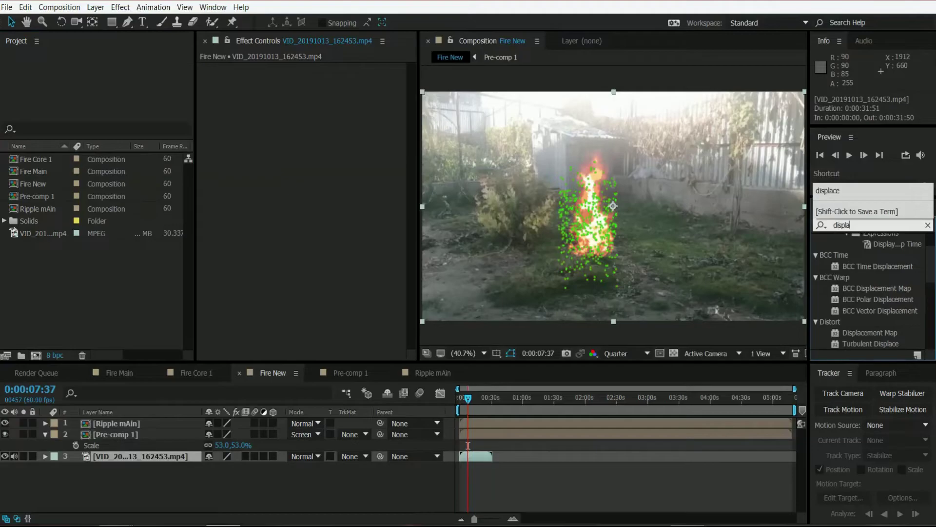
type("c")
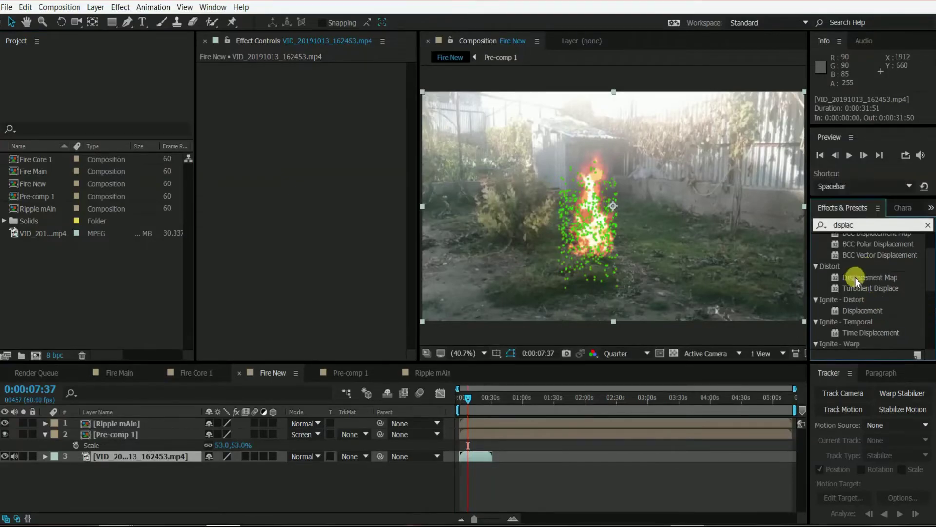
left_click(858, 277)
left_click_drag(862, 281, 136, 458)
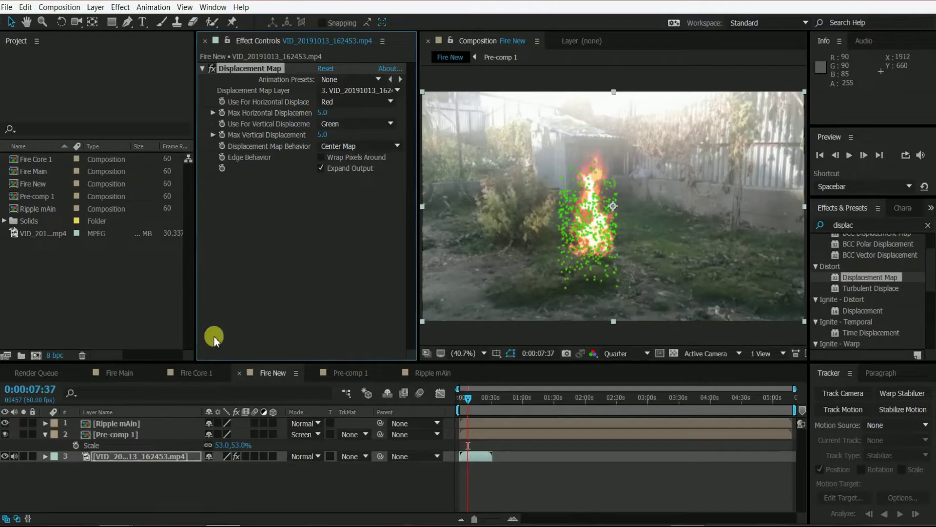
Step: Show the frame at 0:00:09:23 and choose Ripple mAin as the footage's Displacement Map Layer
left_click(240, 388)
key("space")
left_click(376, 91)
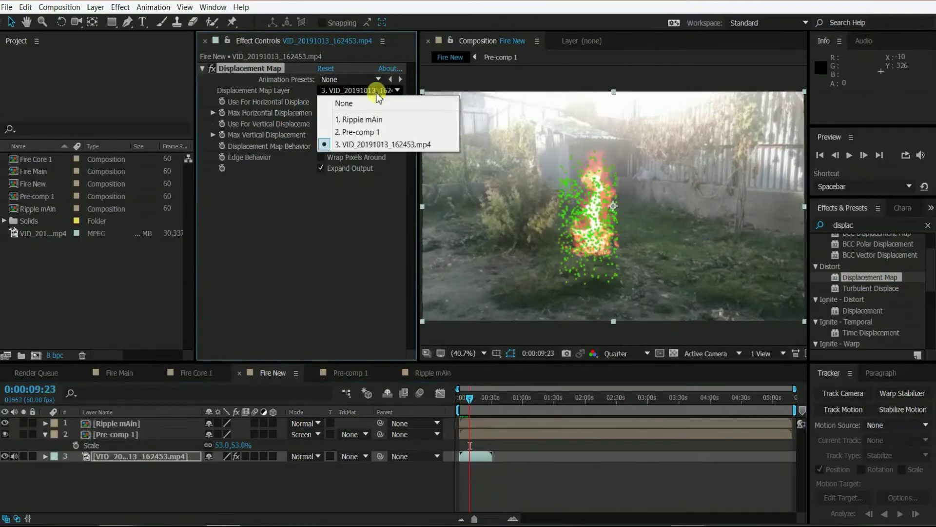
left_click(358, 119)
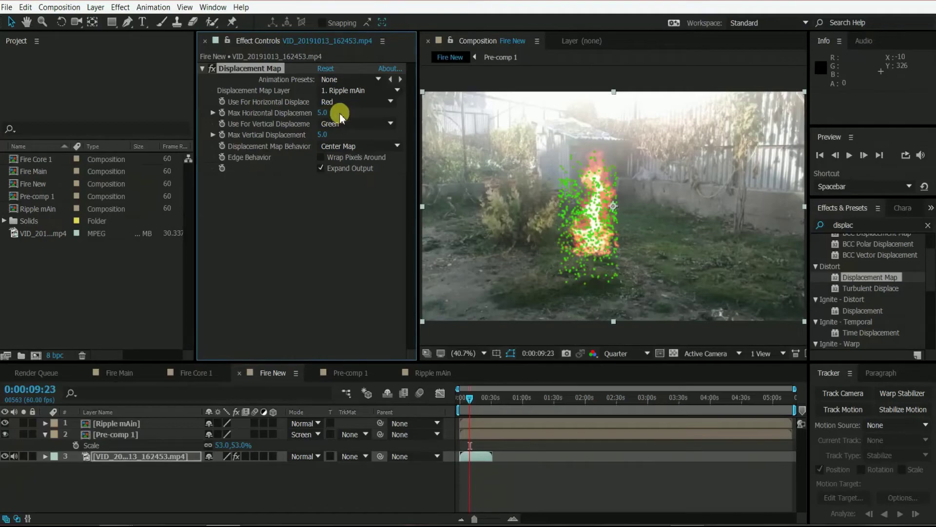
Step: Set the Displacement Map's Max Horizontal Displacement and Max Vertical Displacement both to 6
left_click(323, 113)
type("6")
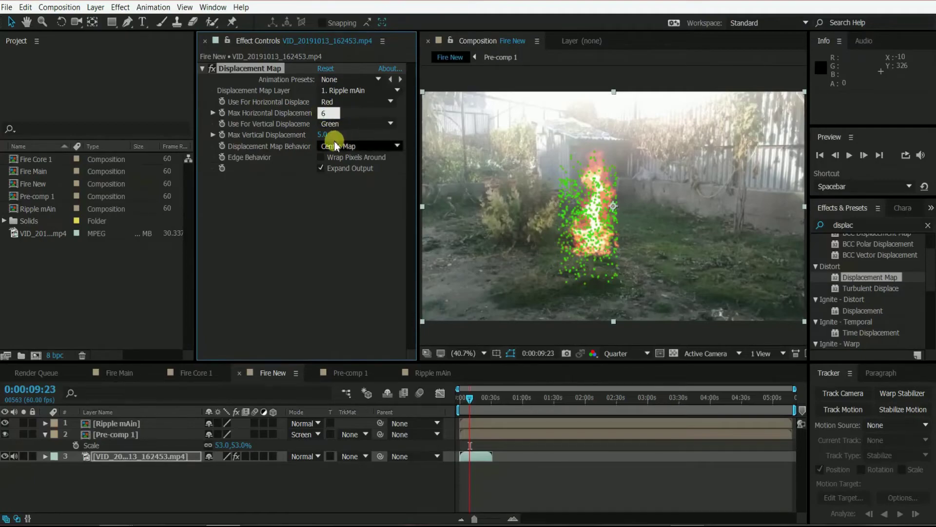
left_click(320, 134)
type("6")
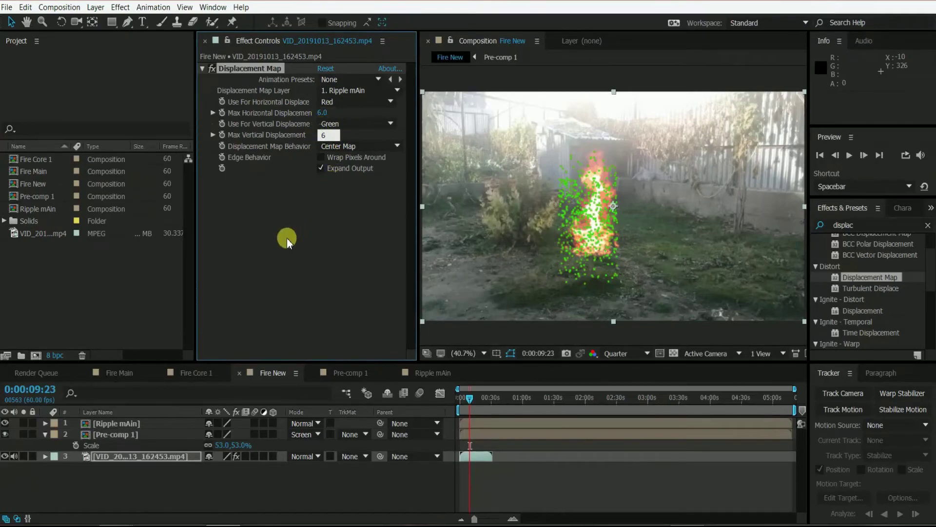
left_click(288, 240)
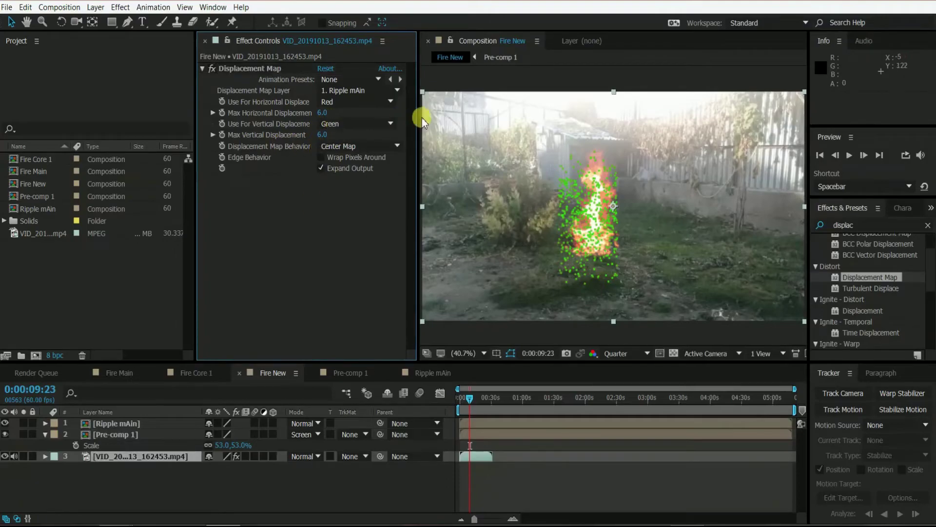
Step: Hide the Ripple mAin layer, preview the displaced footage from the start, and return to frame 0:00:00:00
left_click(250, 489)
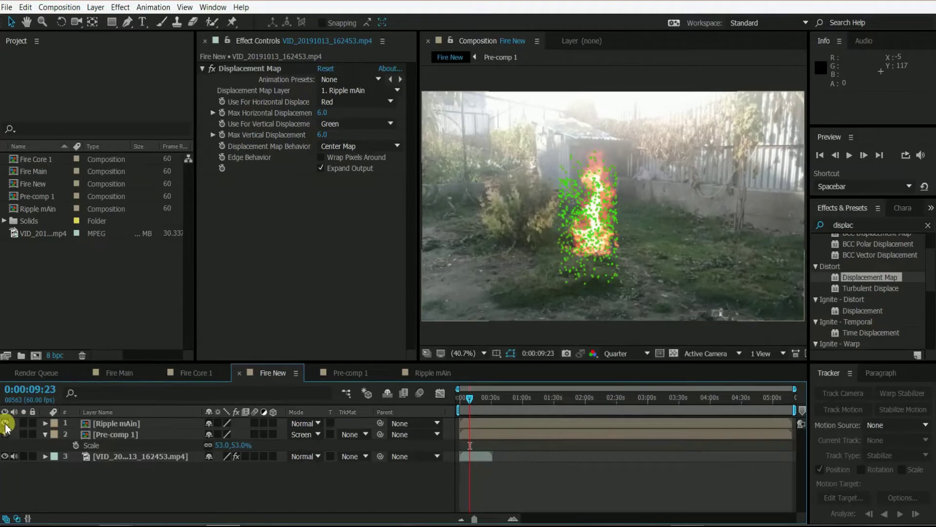
left_click(6, 424)
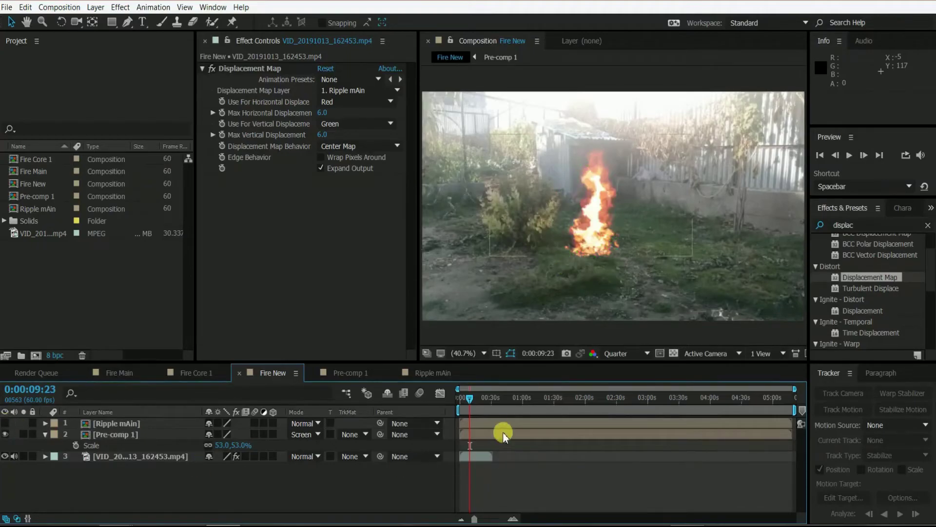
left_click_drag(470, 396, 459, 396)
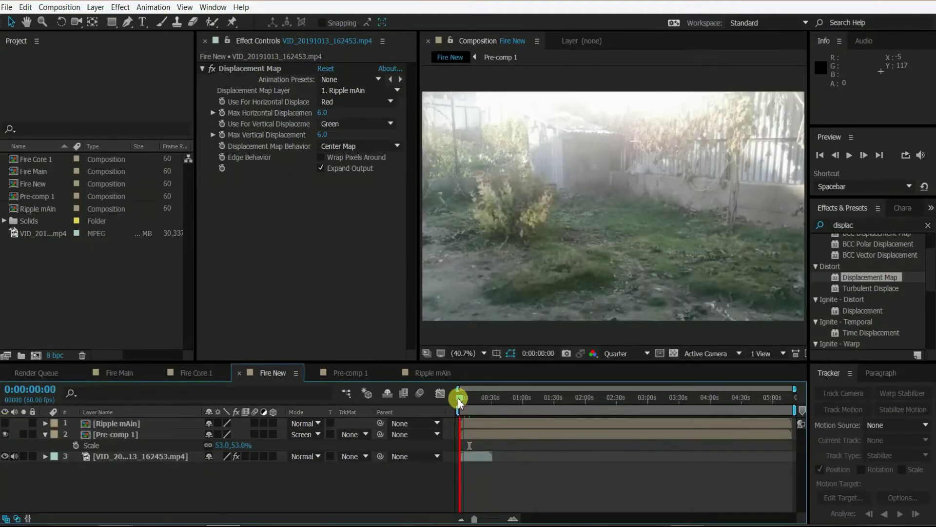
left_click(858, 152)
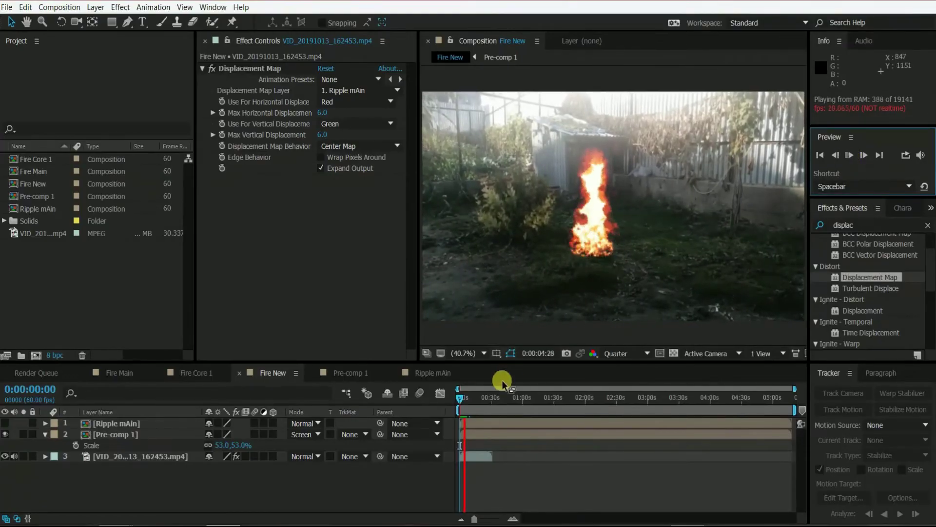
left_click(460, 398)
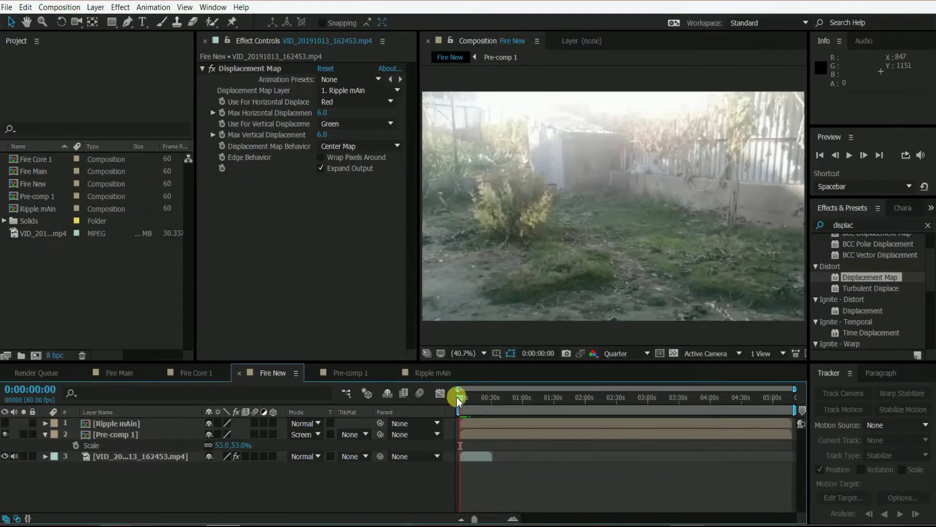
Step: Preview the fire over the displaced footage twice from the start, and show the frame at 0:00:04:06
left_click(850, 155)
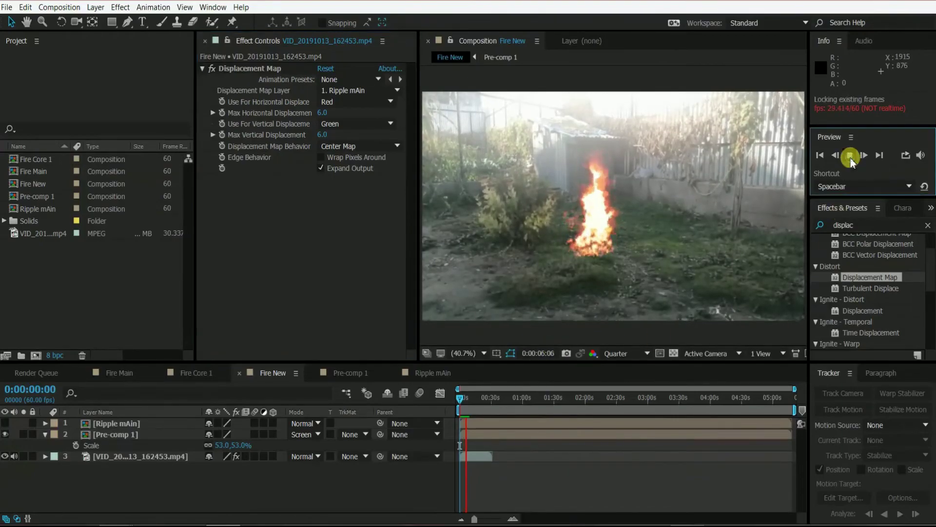
left_click(466, 398)
left_click_drag(466, 397, 445, 397)
left_click(851, 156)
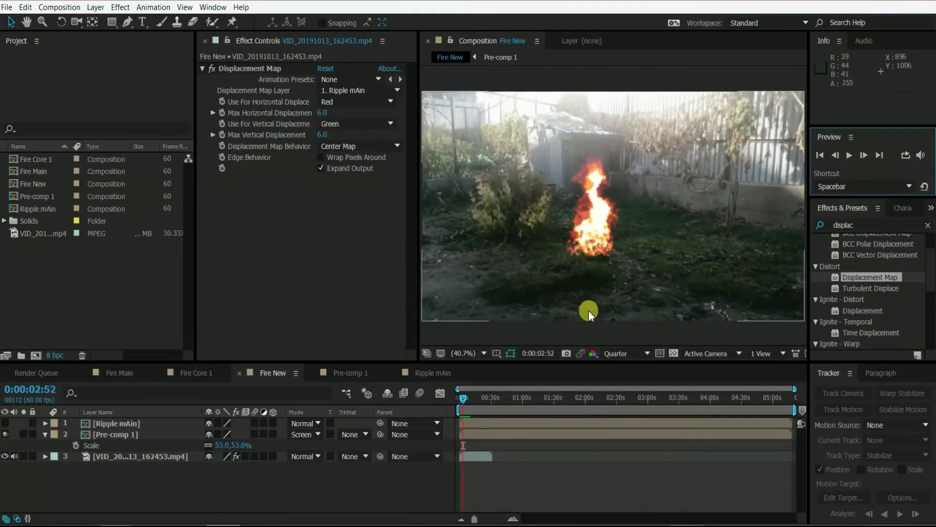
left_click(463, 401)
left_click_drag(458, 400, 464, 400)
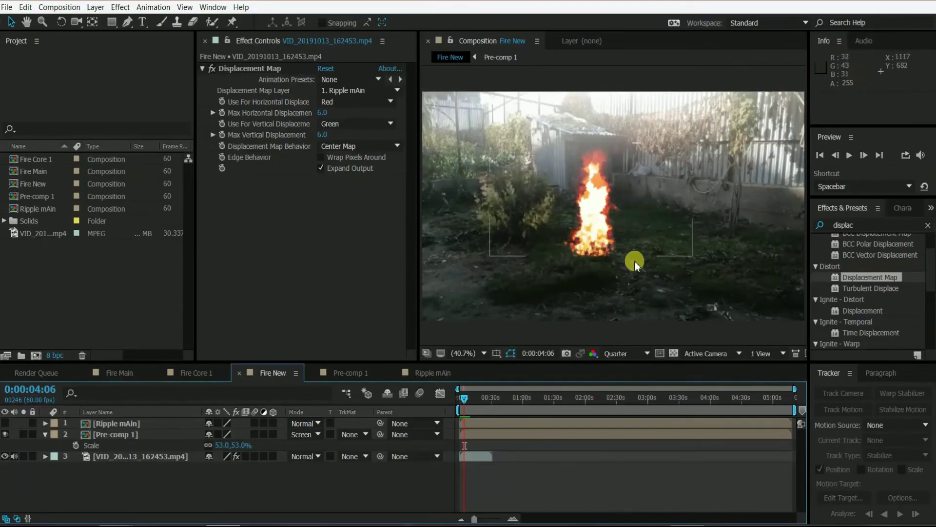
Step: Compare the footage with the Displacement Map effect switched off and back on, previewing from the first frame
left_click(213, 70)
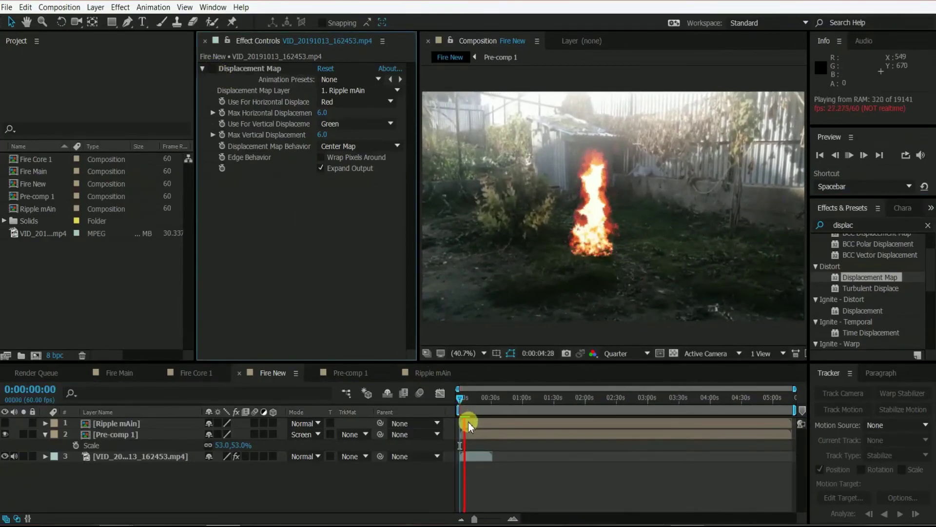
left_click(471, 400)
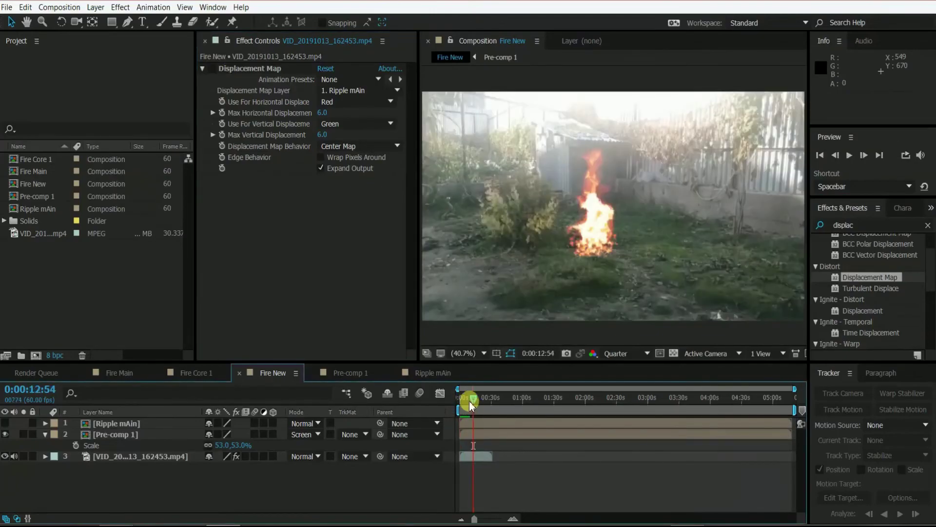
left_click_drag(472, 400, 439, 398)
left_click(847, 155)
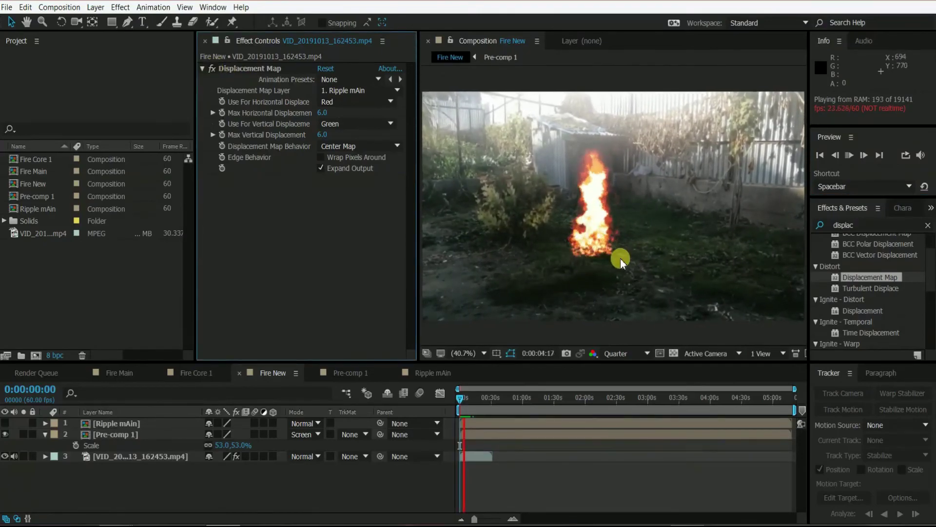
Step: Preview the composite with the heat distortion enabled, stop playback, and show the frame at 0:00:07:02
left_click(849, 155)
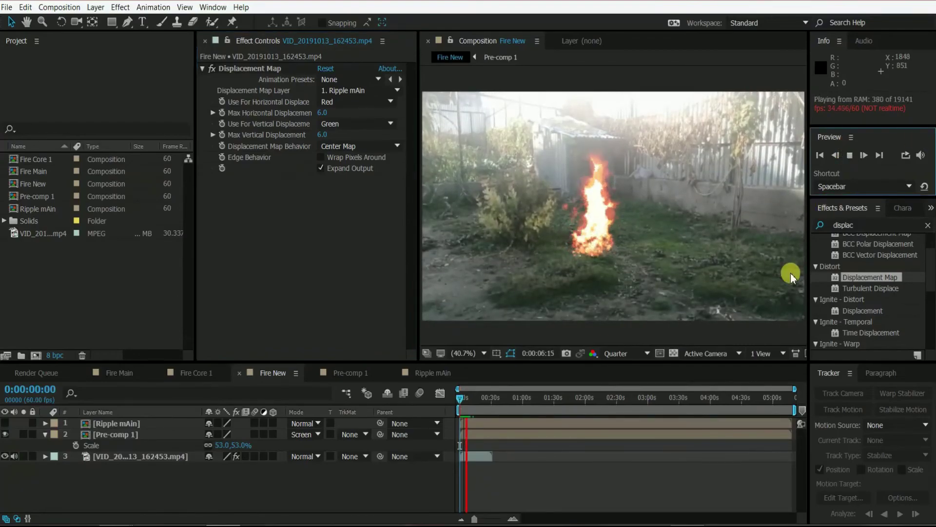
left_click(851, 157)
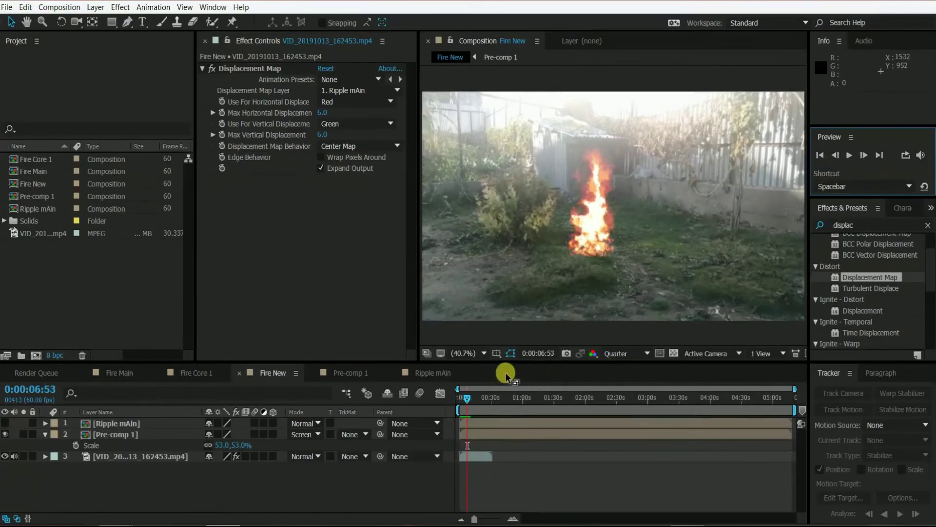
mouse_move(473, 396)
left_mouse_down()
mouse_move(441, 402)
mouse_move(469, 397)
left_mouse_up()
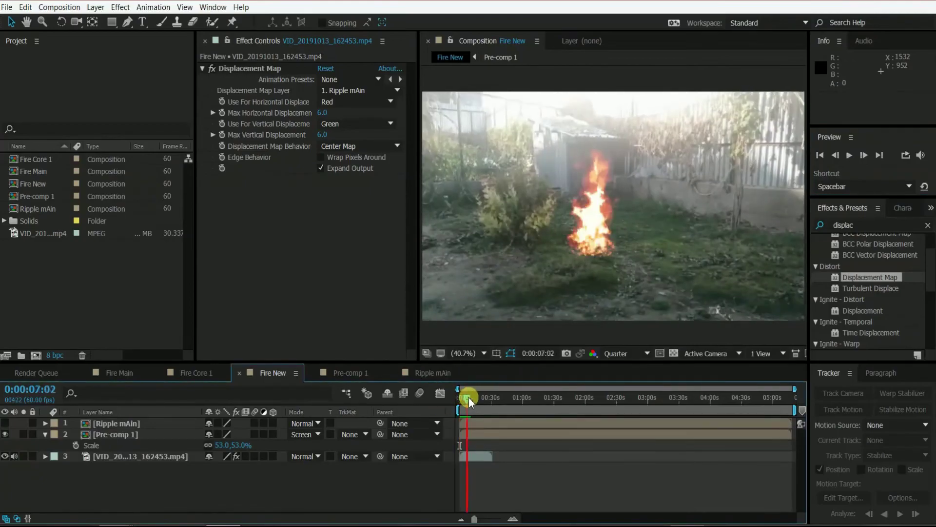
left_click(130, 21)
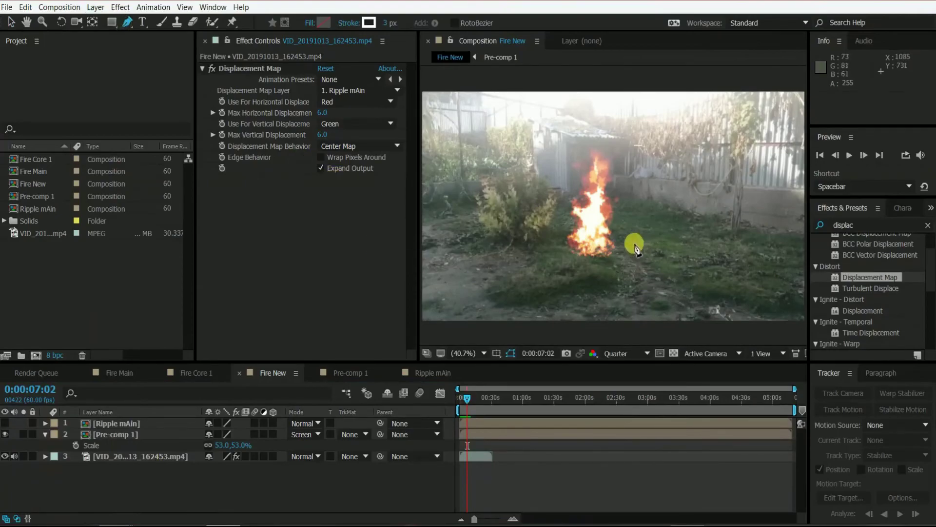
left_click(10, 23)
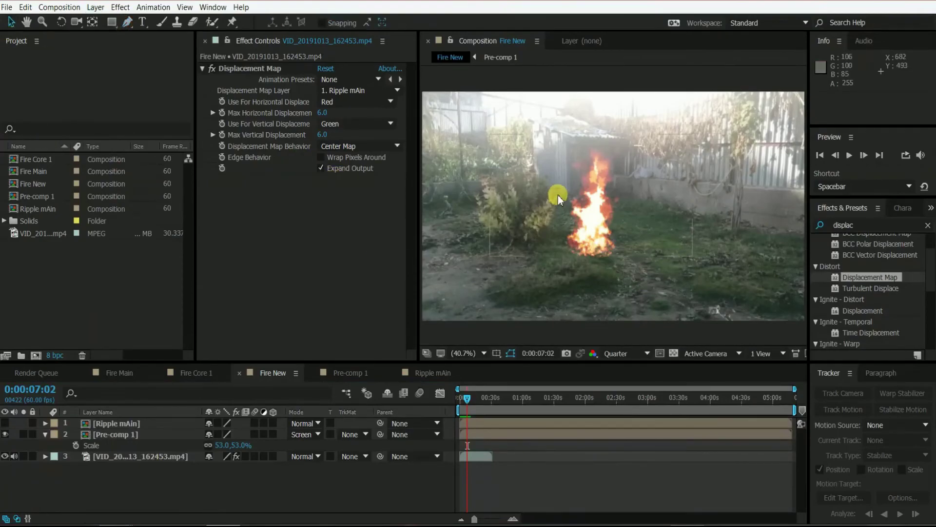